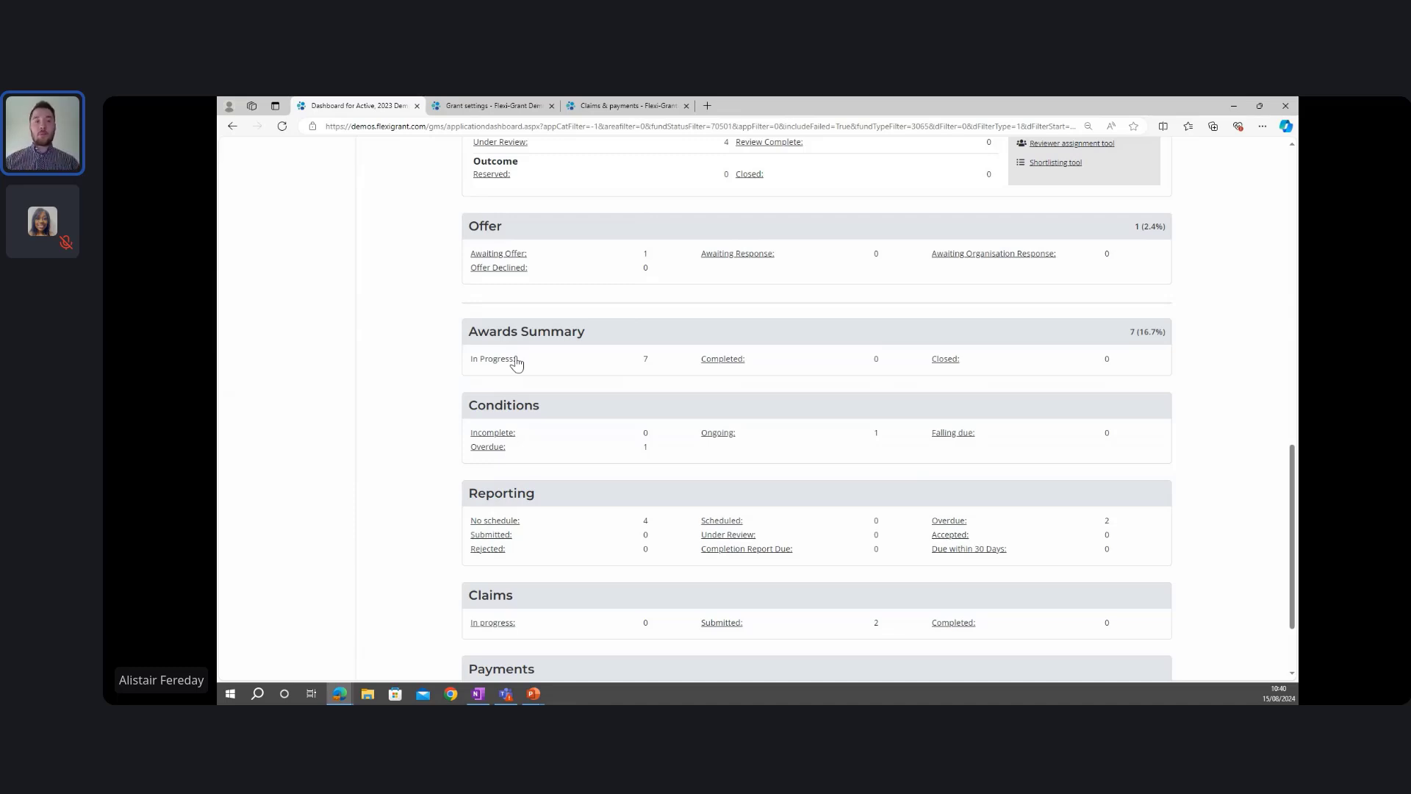
Open the summary of the in-progress award BUDGET\100055 and bring up its claims and payments budget table.
click(518, 360)
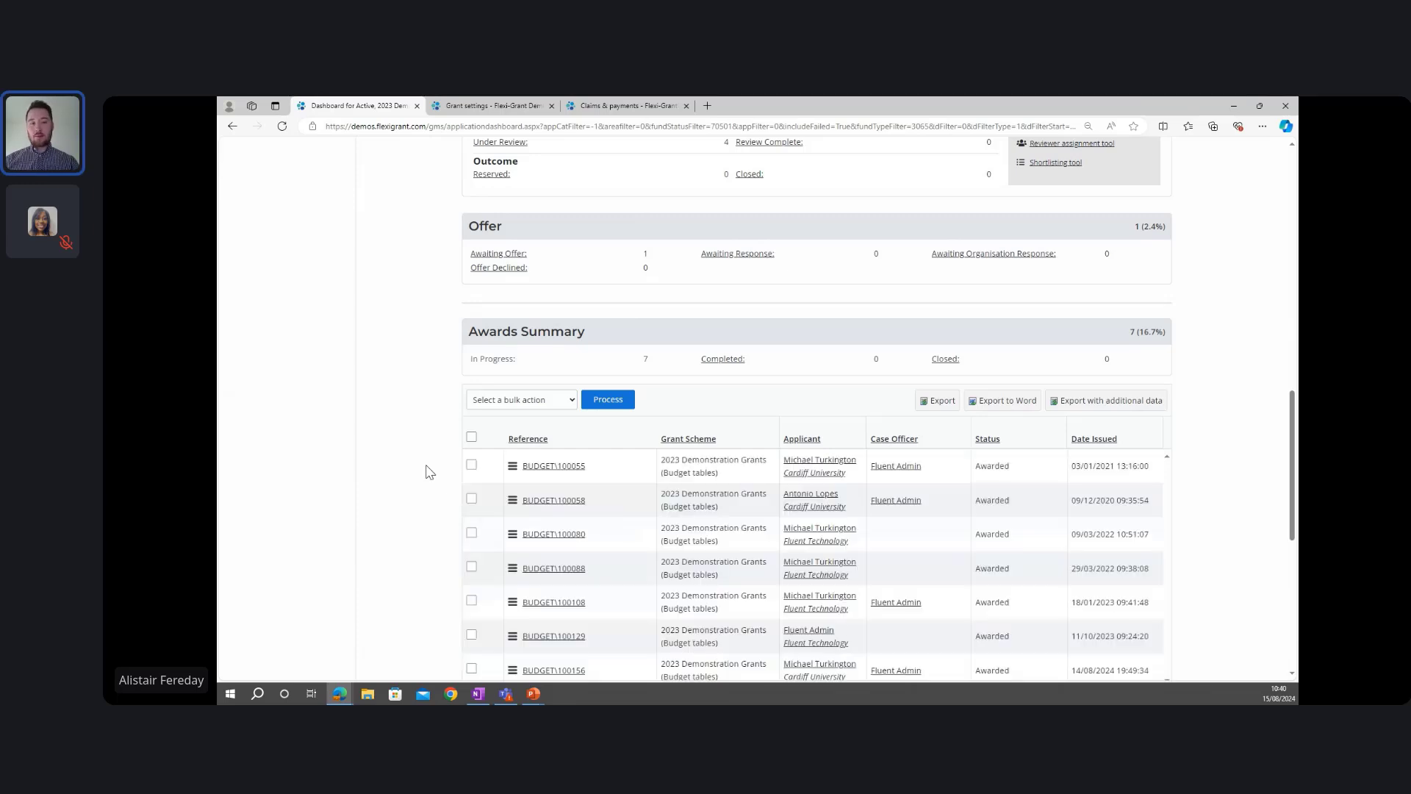
click(513, 465)
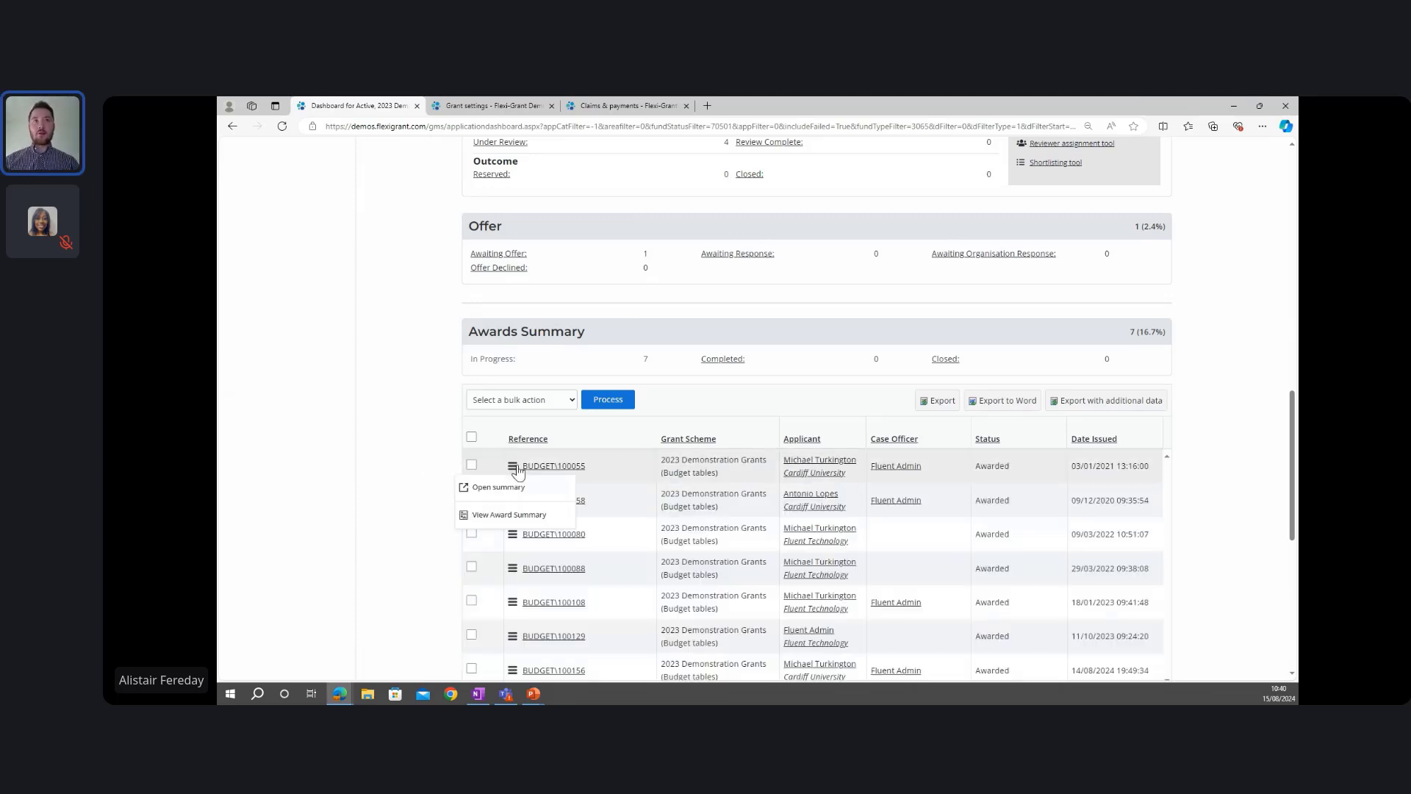
click(499, 488)
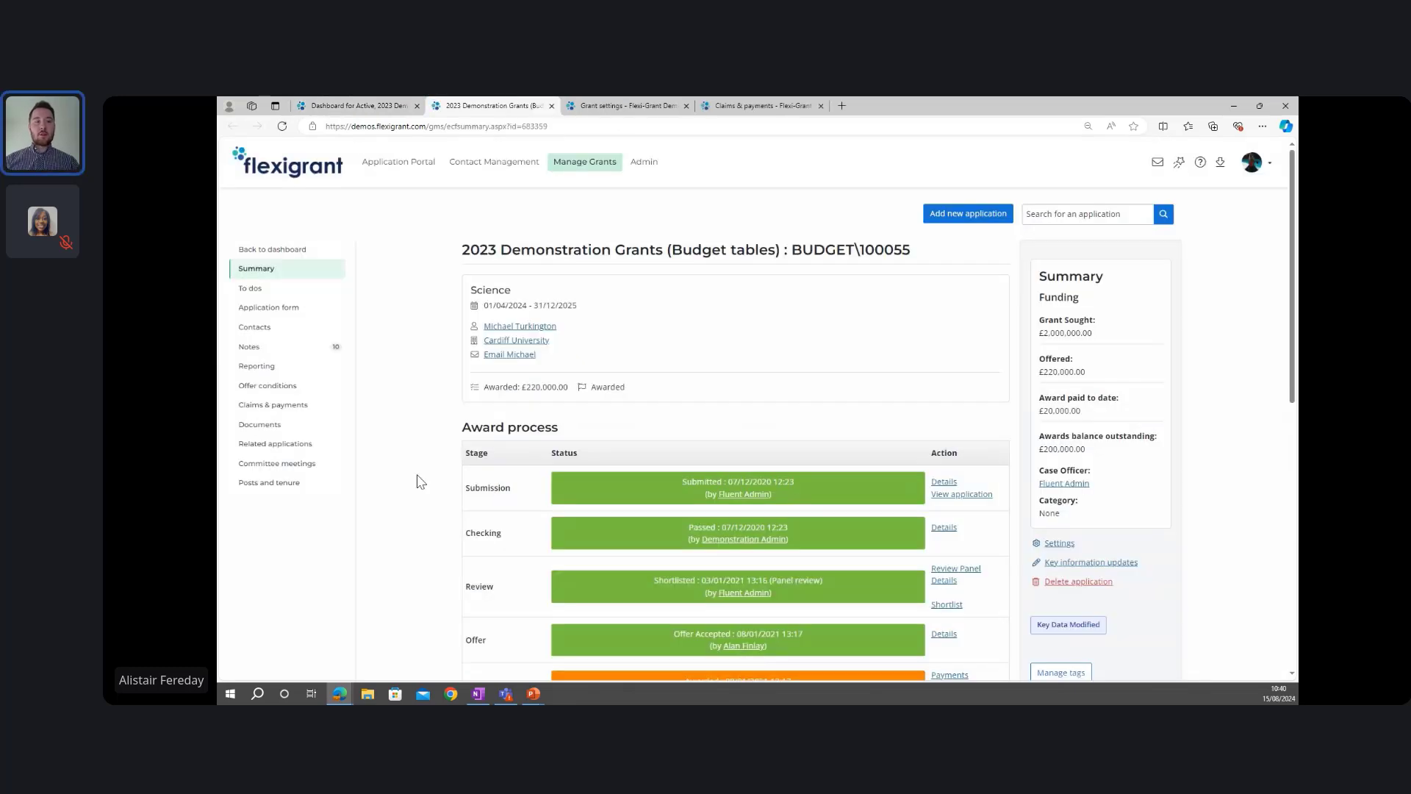
click(325, 412)
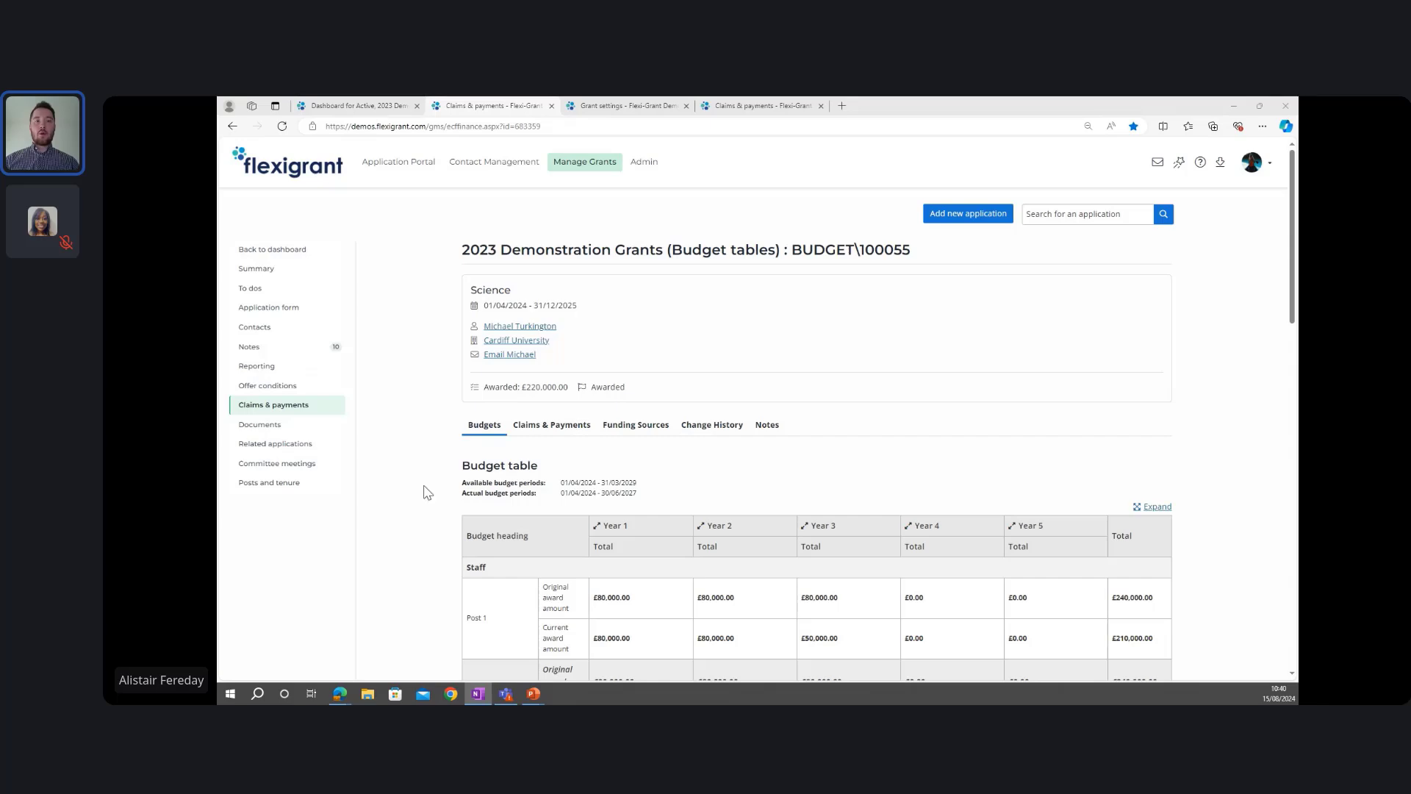
scroll(424, 492, down, 7)
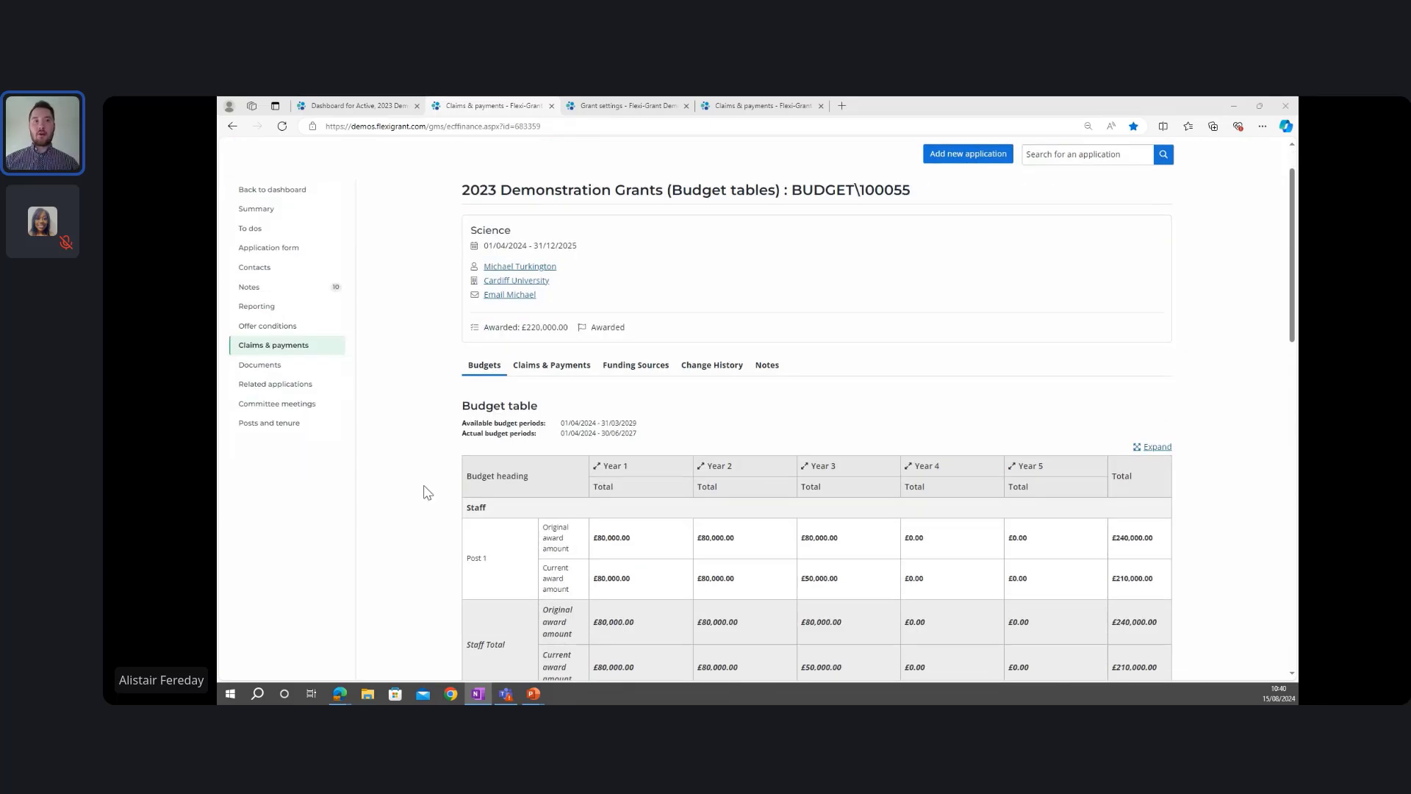
scroll(424, 493, down, 8)
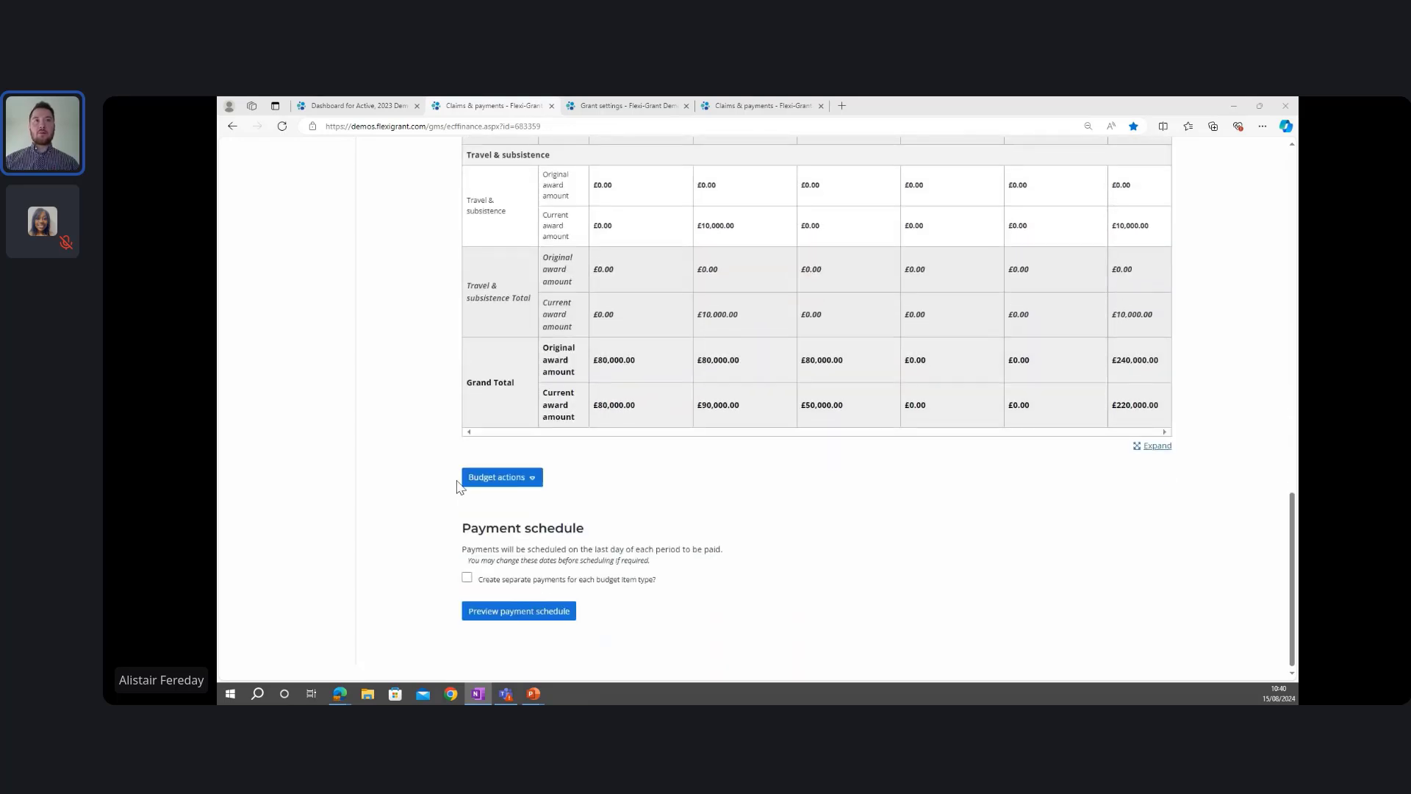
Open the award's budgets for editing, examine the current award amounts per year, and cancel without saving.
click(499, 479)
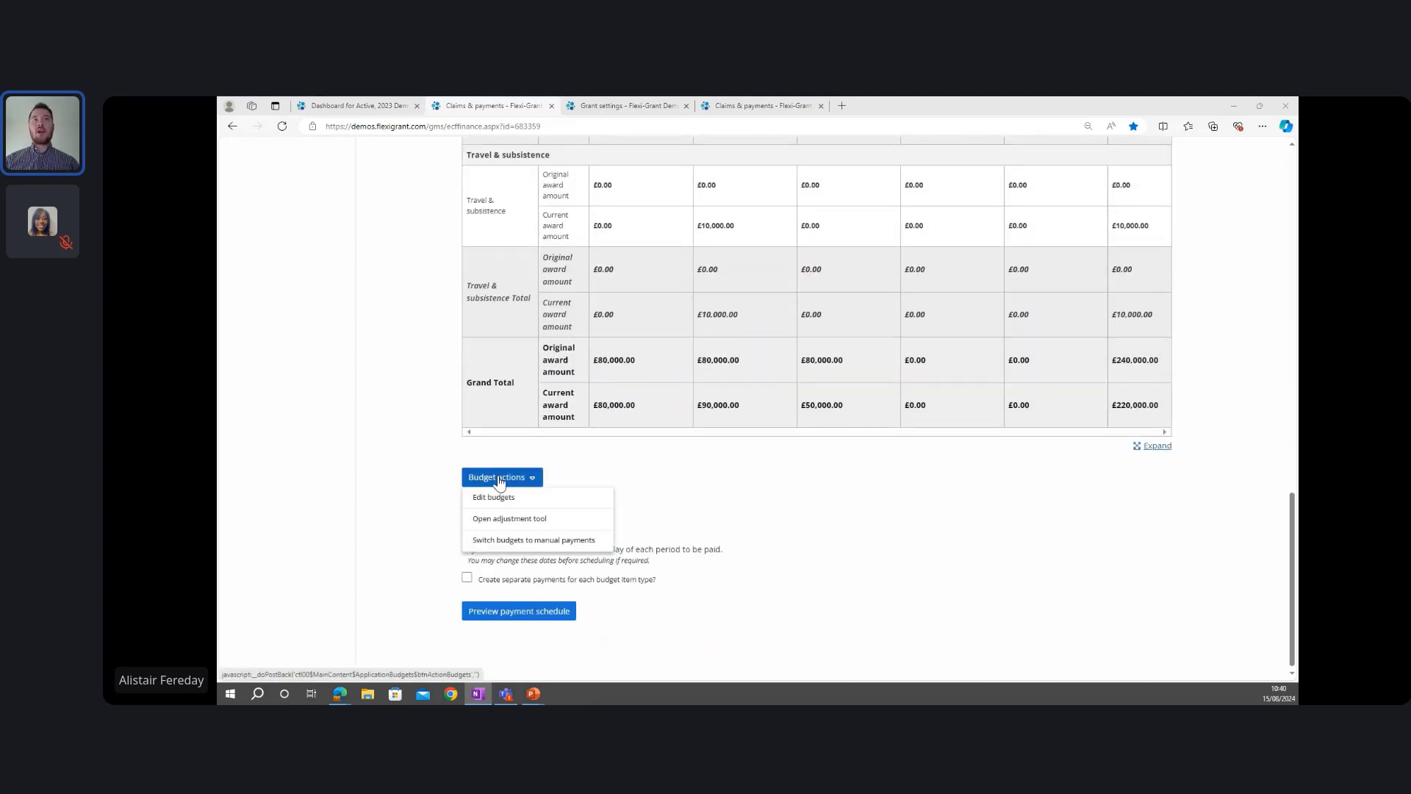
click(504, 498)
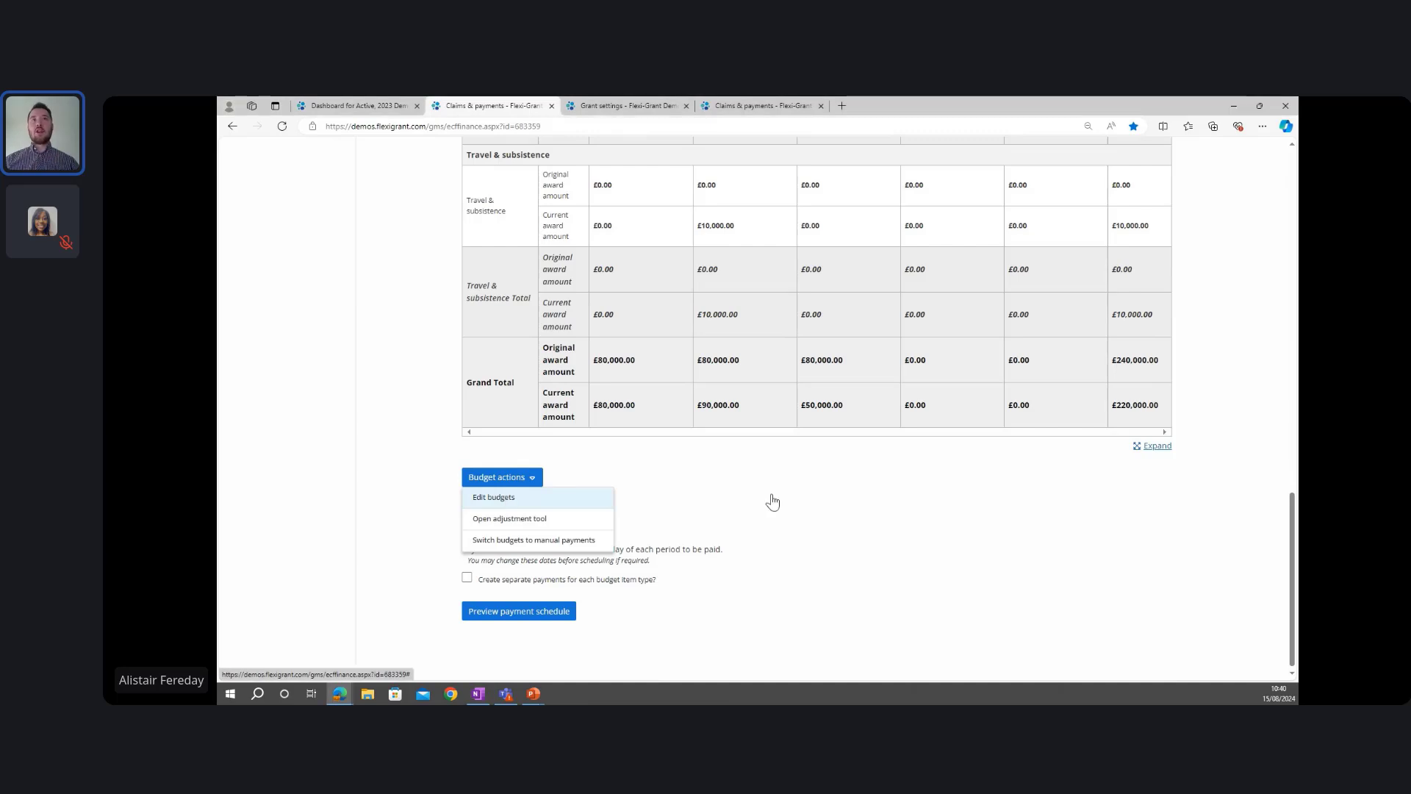
scroll(735, 485, up, 5)
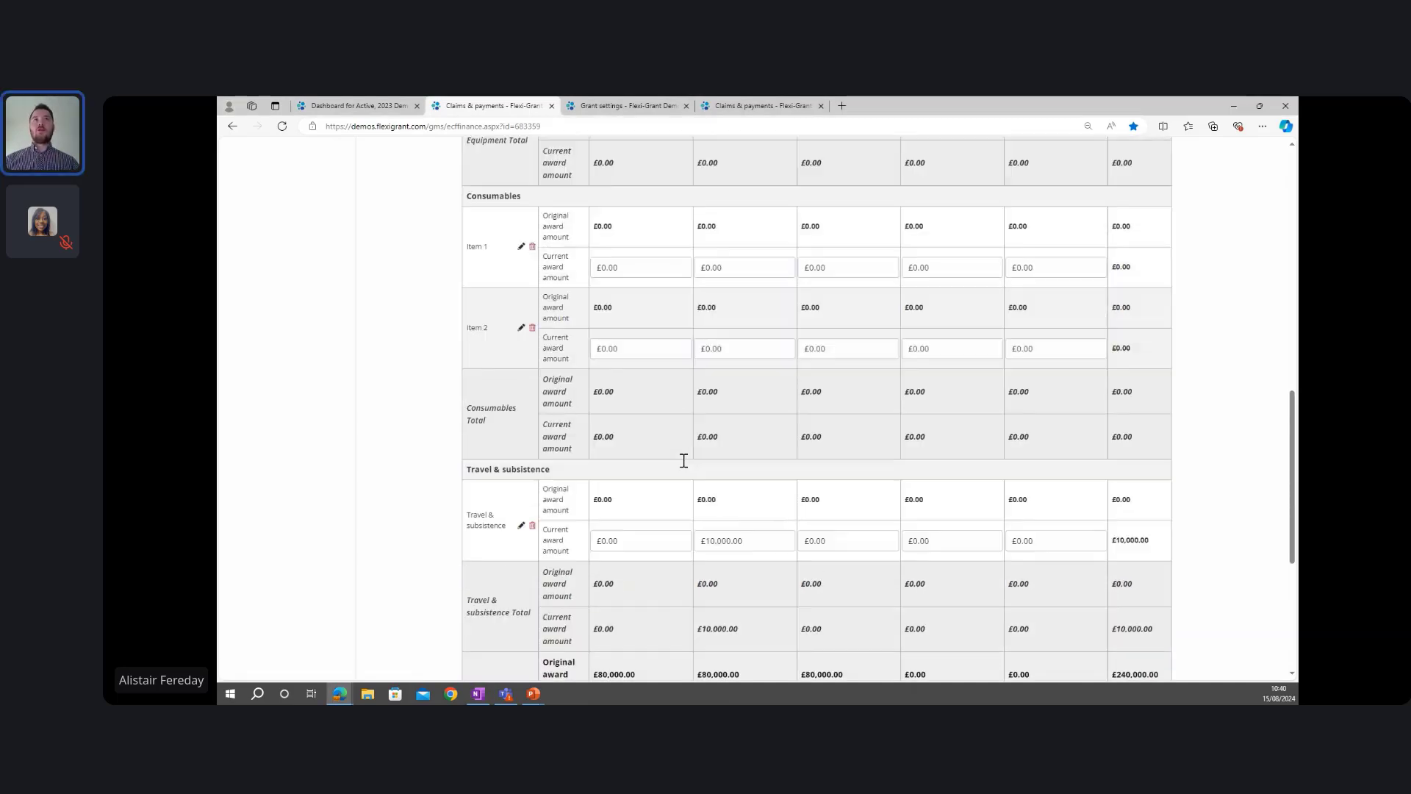
scroll(669, 437, up, 1)
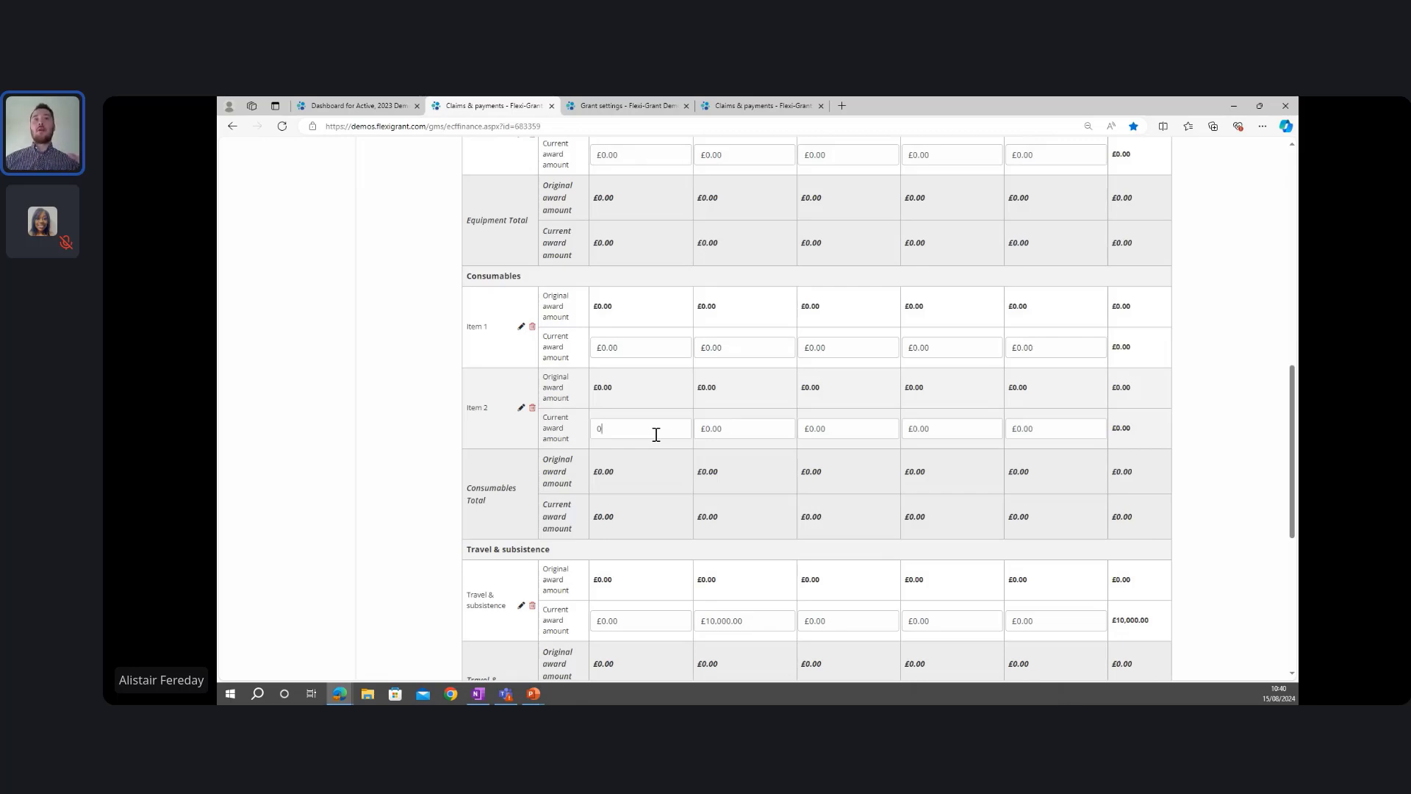
click(389, 461)
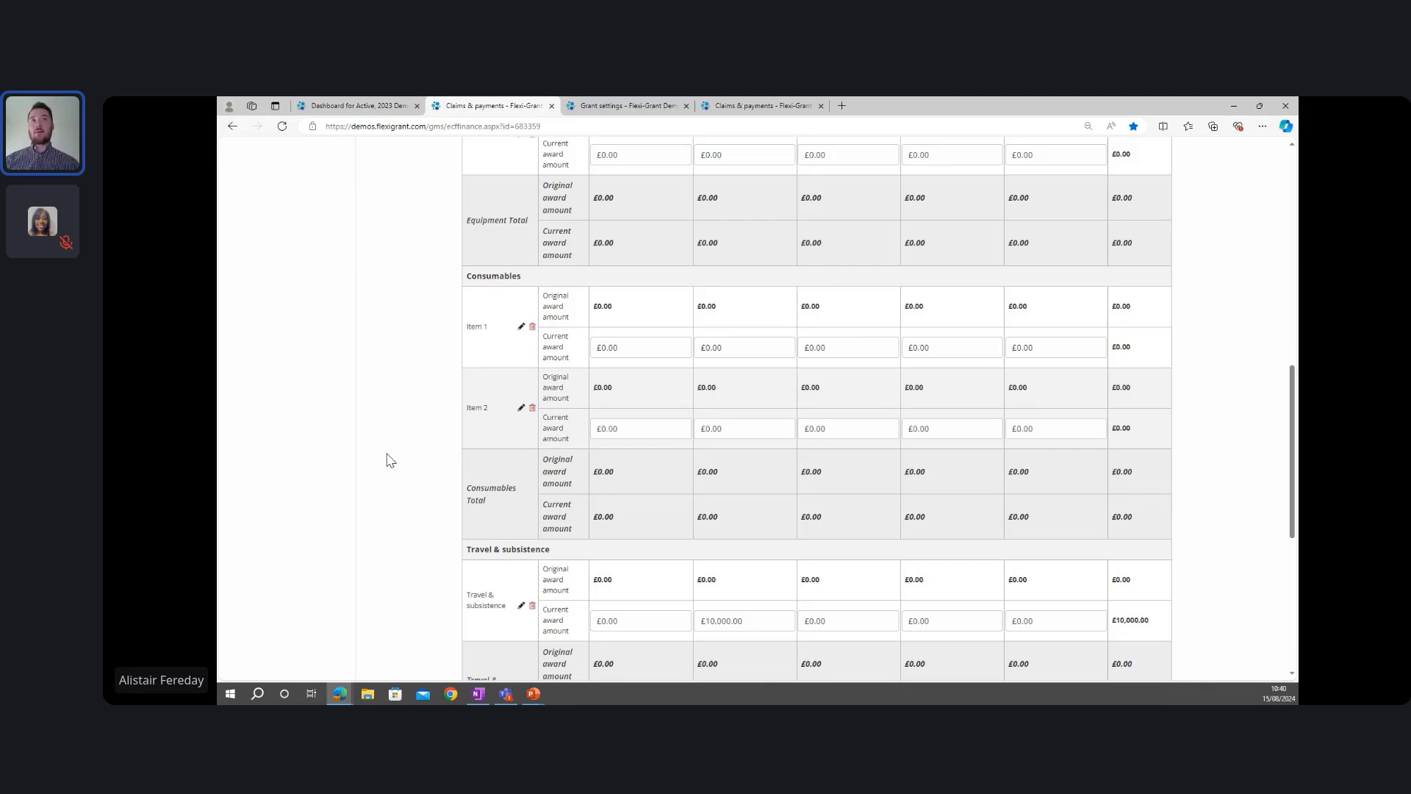
scroll(393, 464, down, 3)
scroll(394, 466, down, 3)
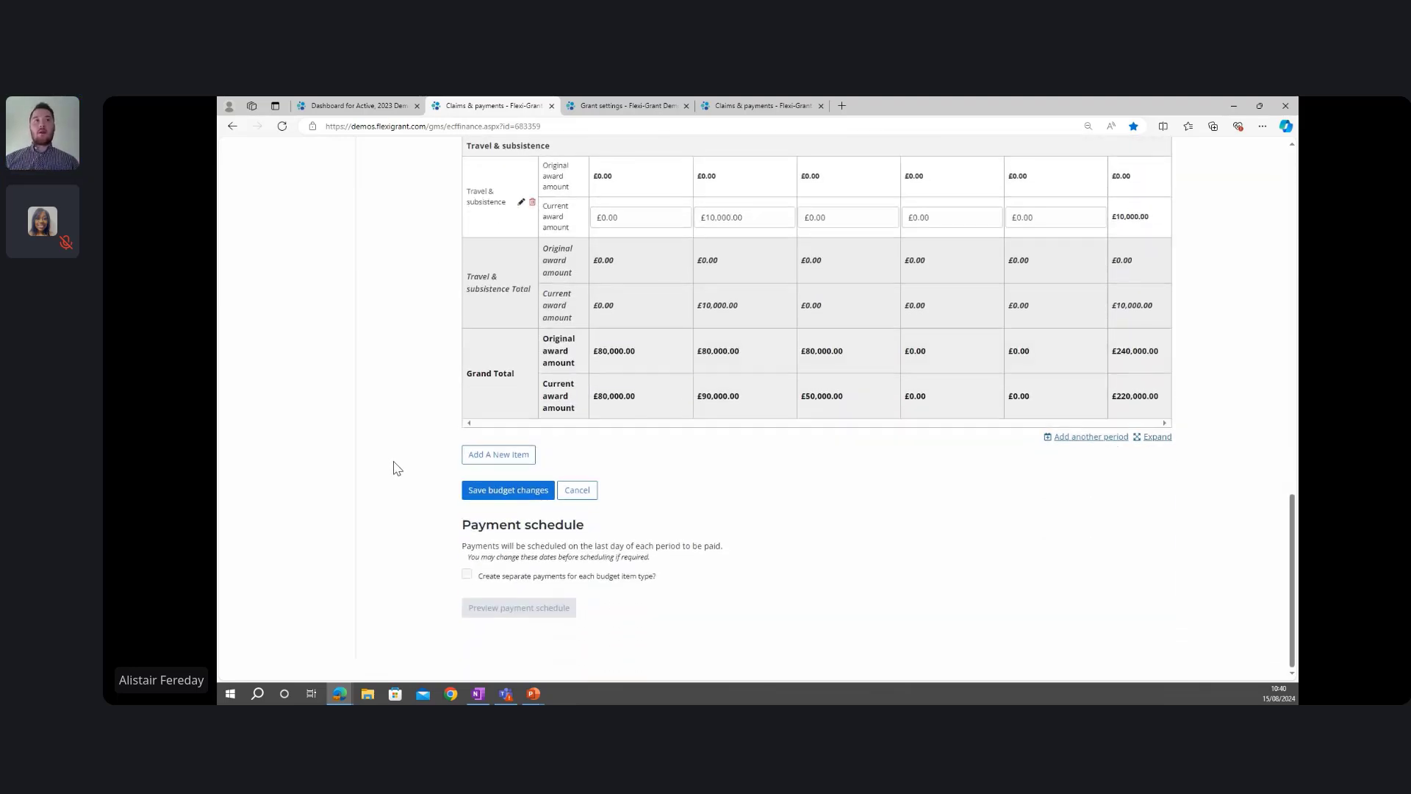
click(583, 491)
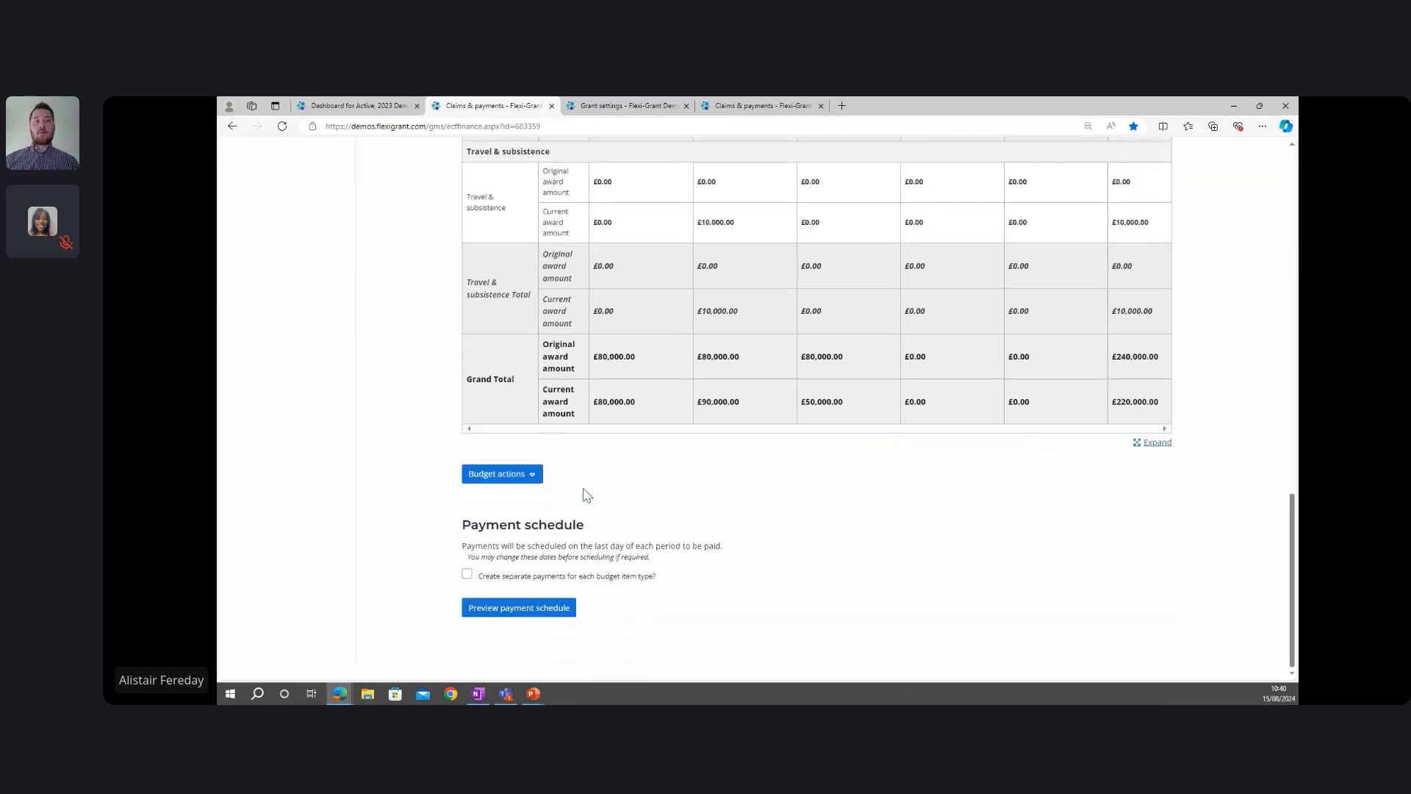
click(505, 482)
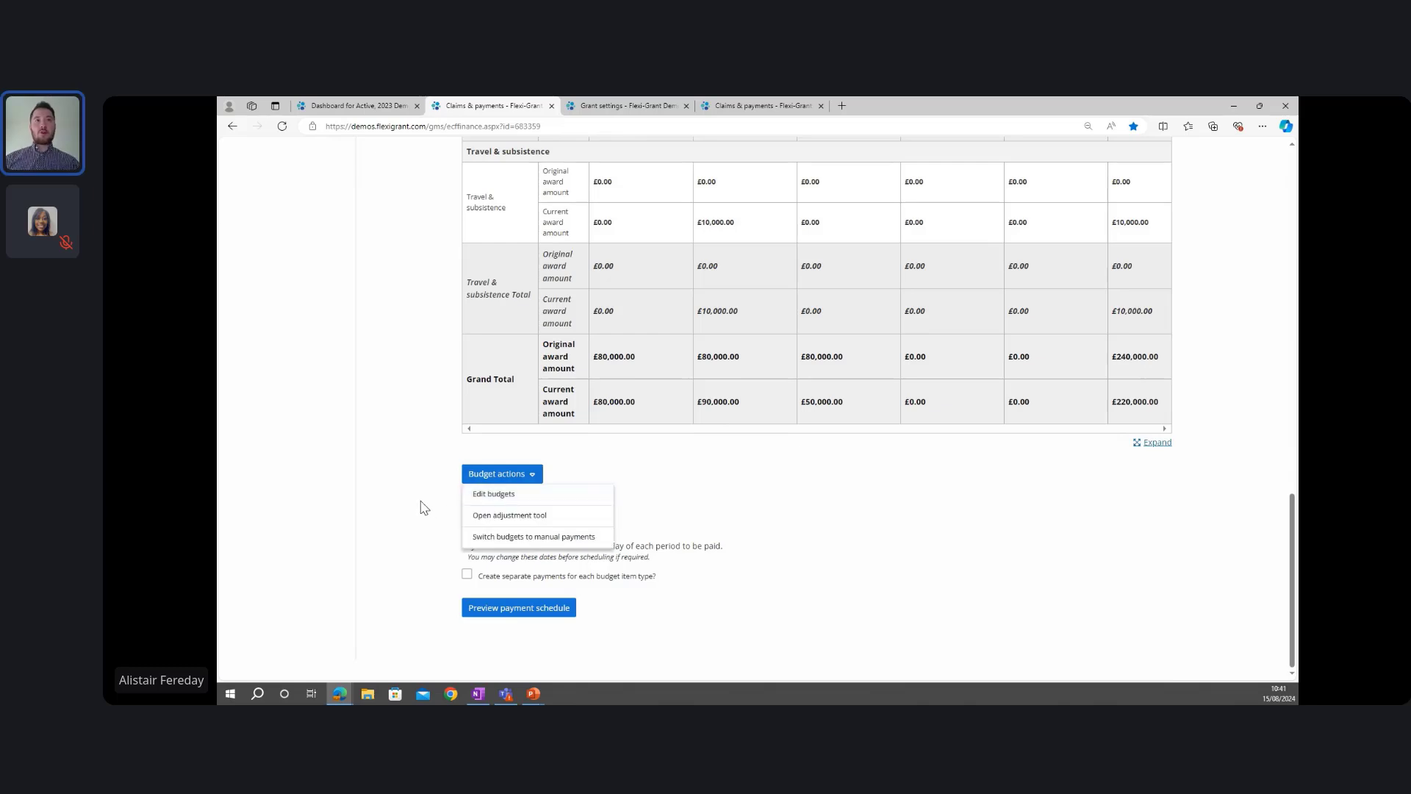
click(424, 506)
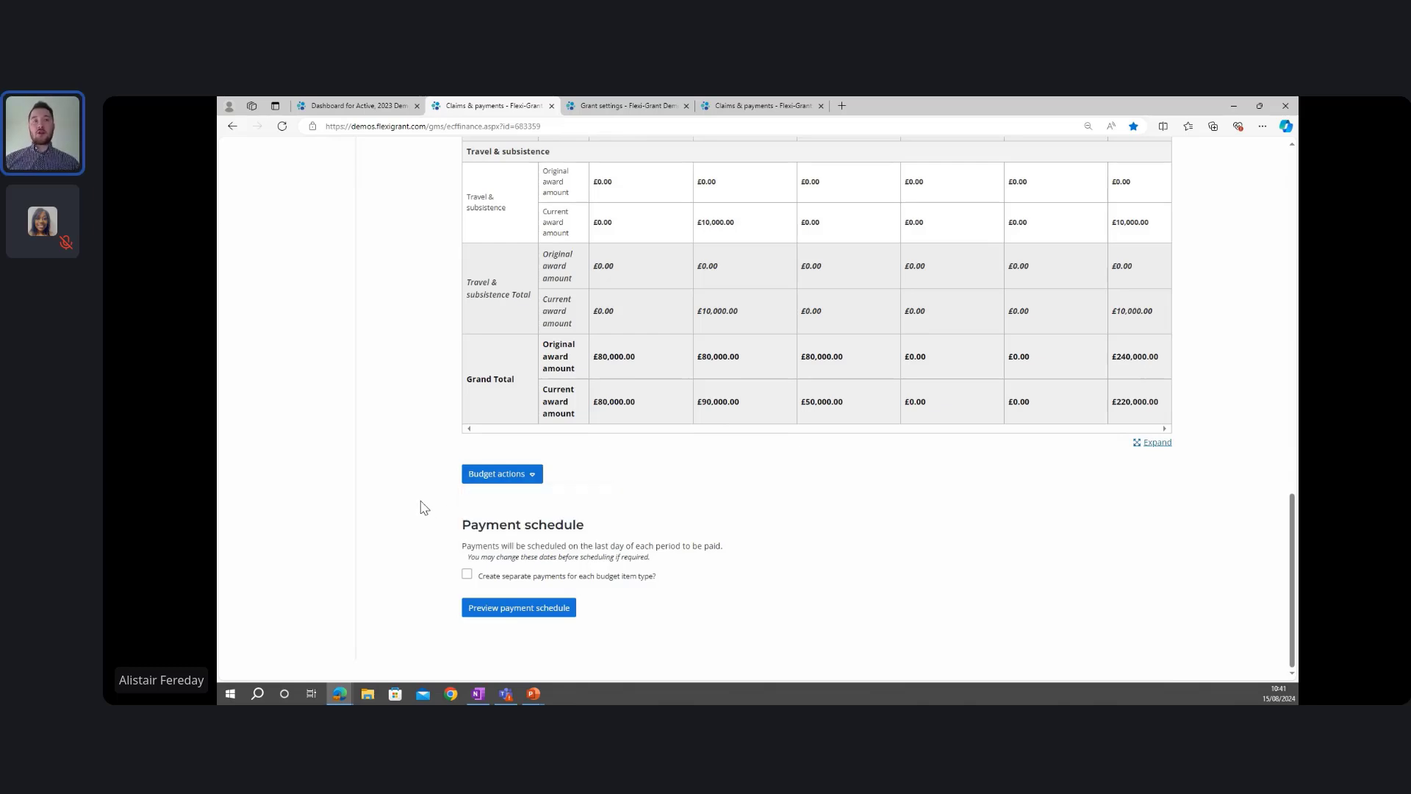
Preview the quarterly payment schedule for the award and schedule all of the proposed BACS payments.
click(497, 608)
scroll(734, 504, down, 2)
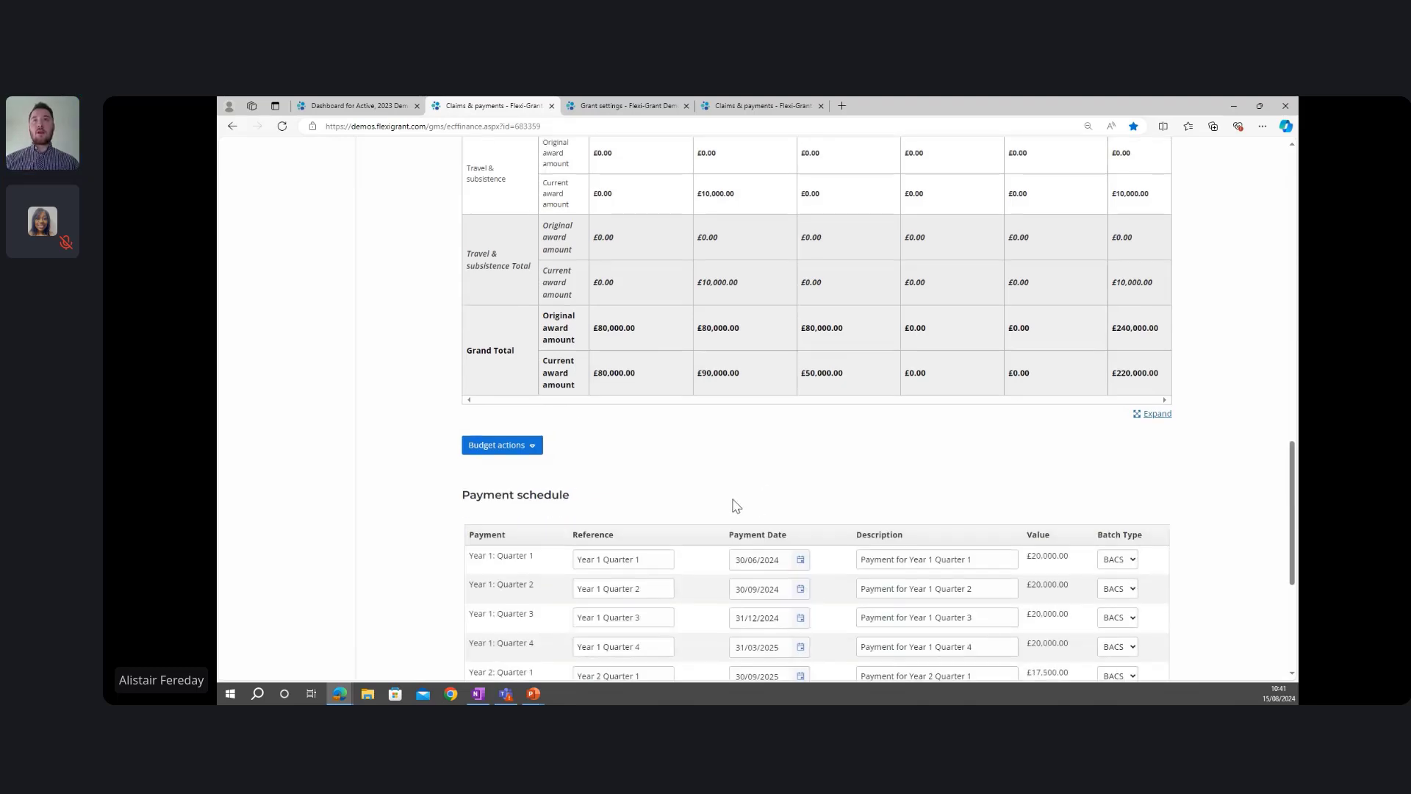
scroll(735, 504, down, 2)
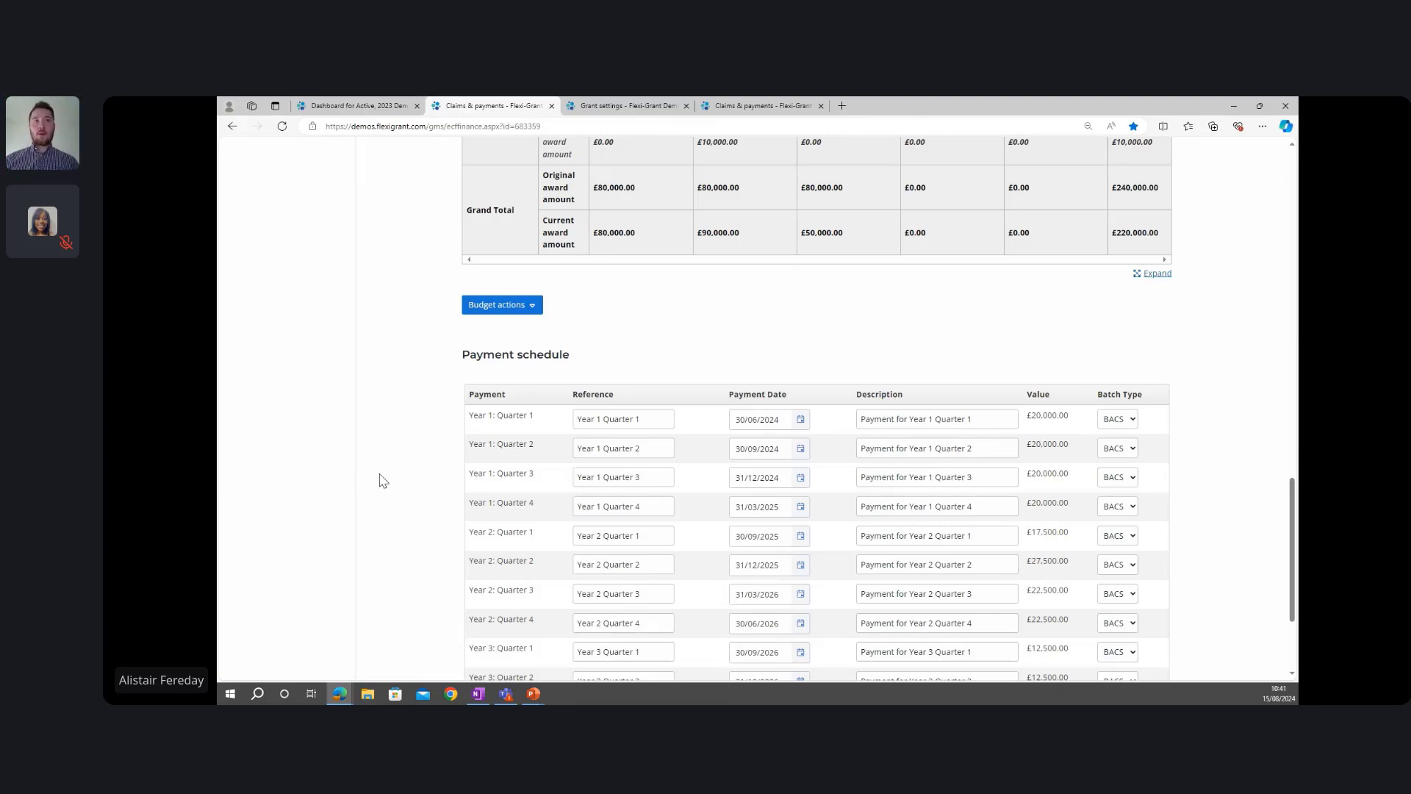
scroll(397, 485, down, 3)
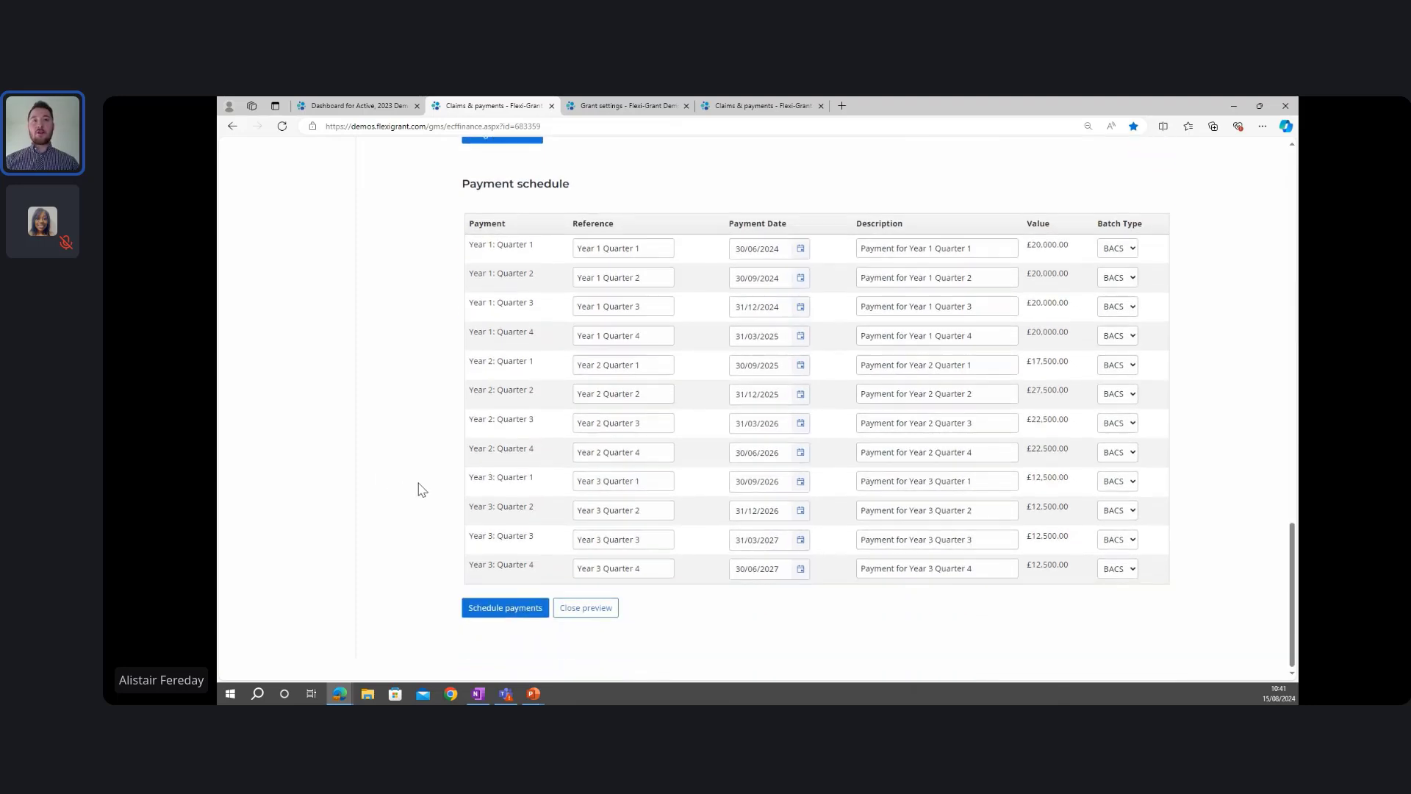
click(507, 610)
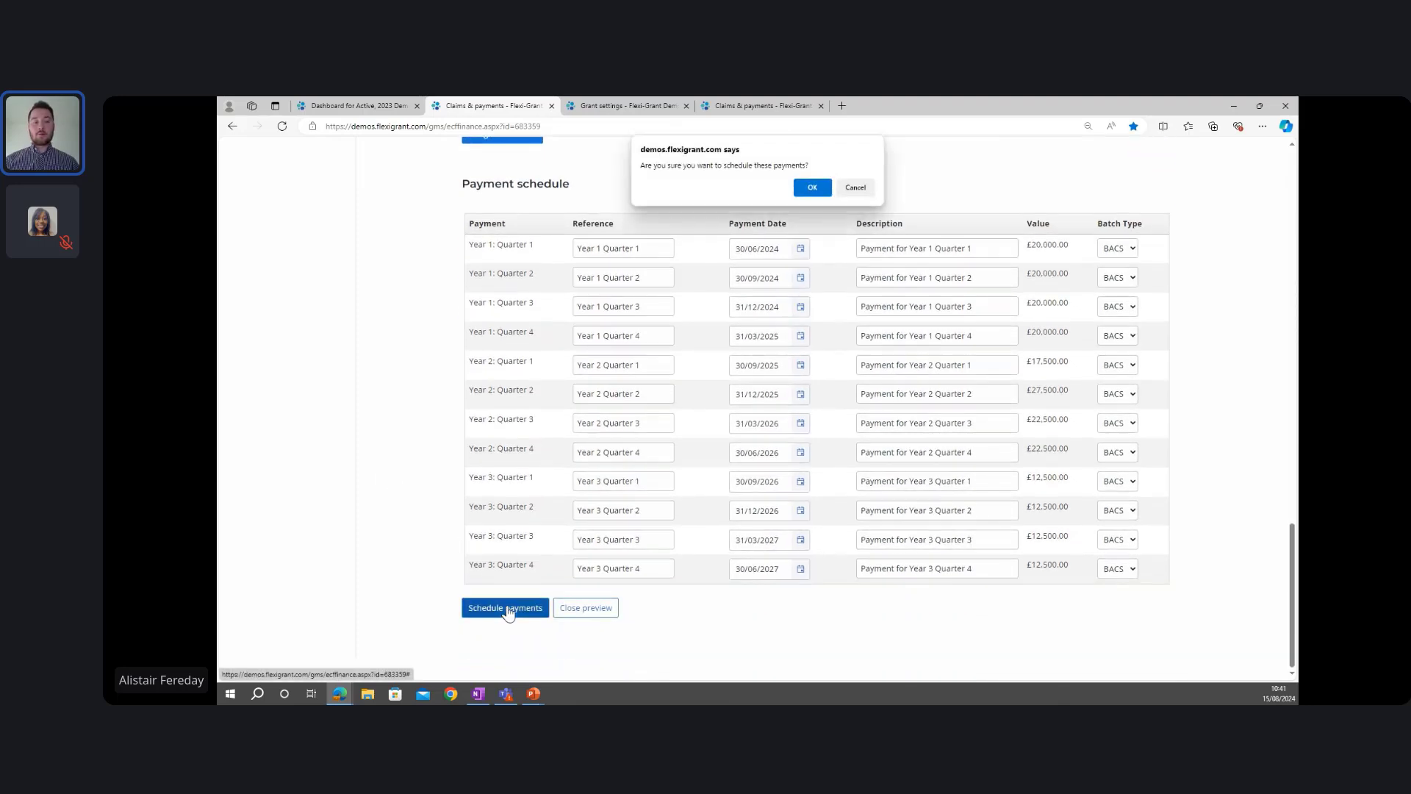
click(813, 185)
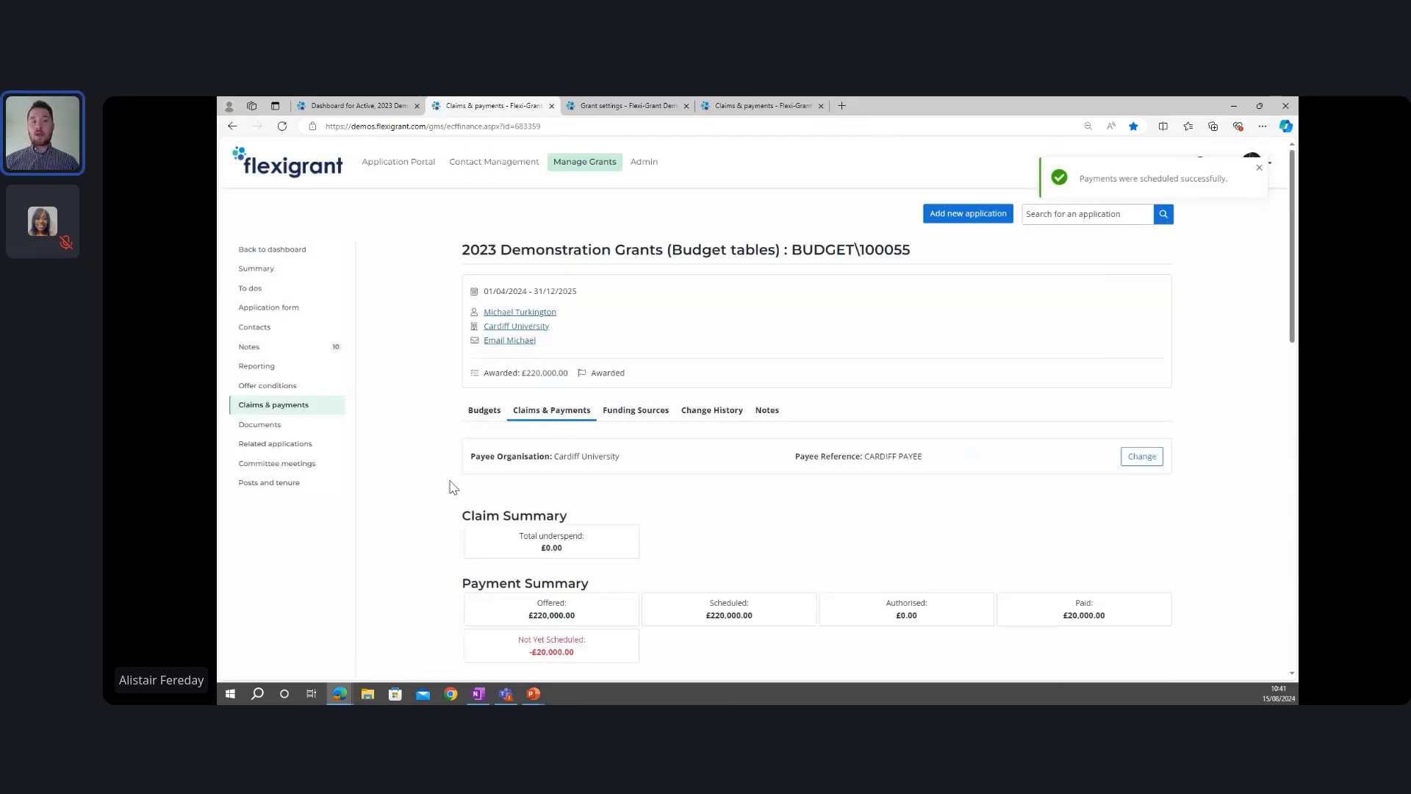
Open a new payment record, examine its scheduled date, batch type, description and funding source fields, and close it without saving.
scroll(452, 485, down, 5)
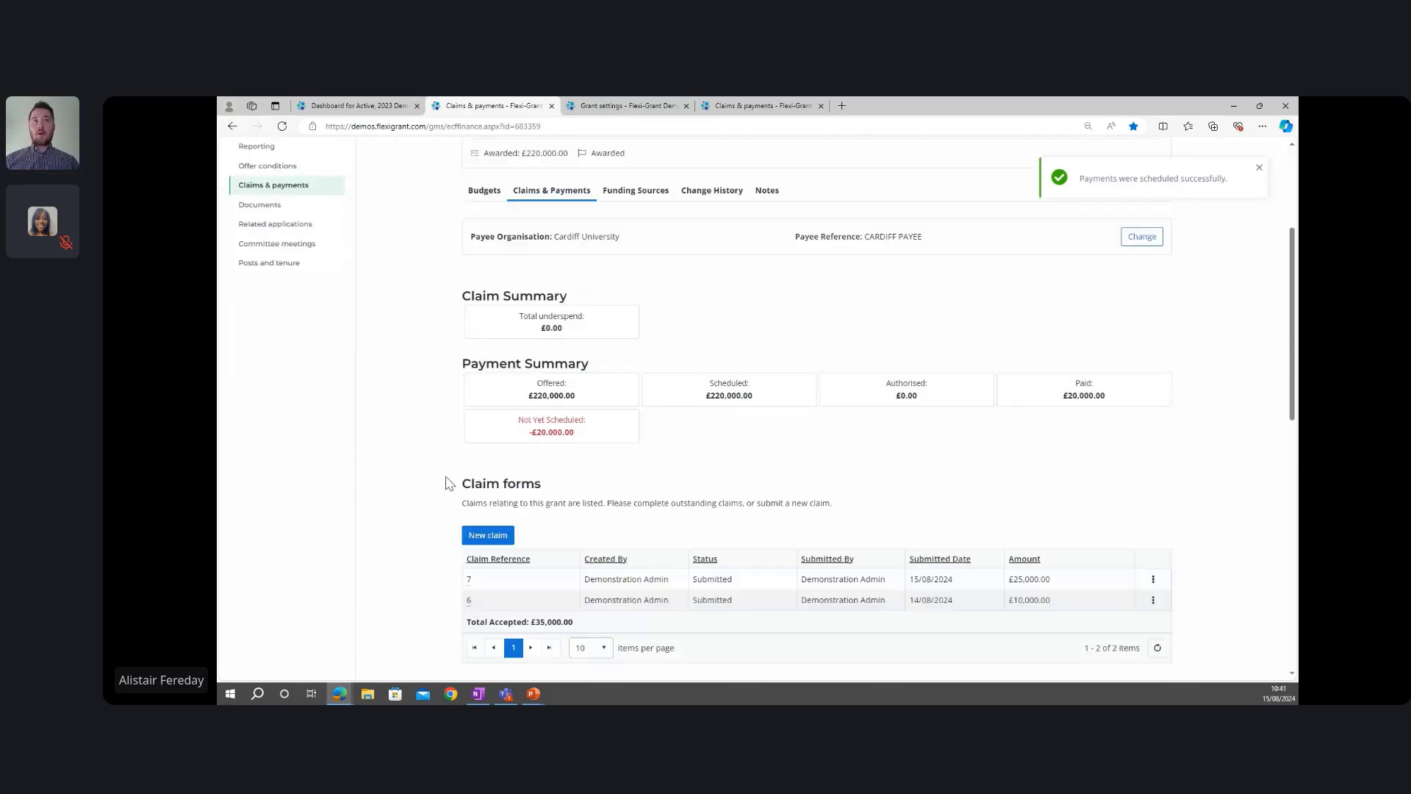
scroll(444, 483, down, 5)
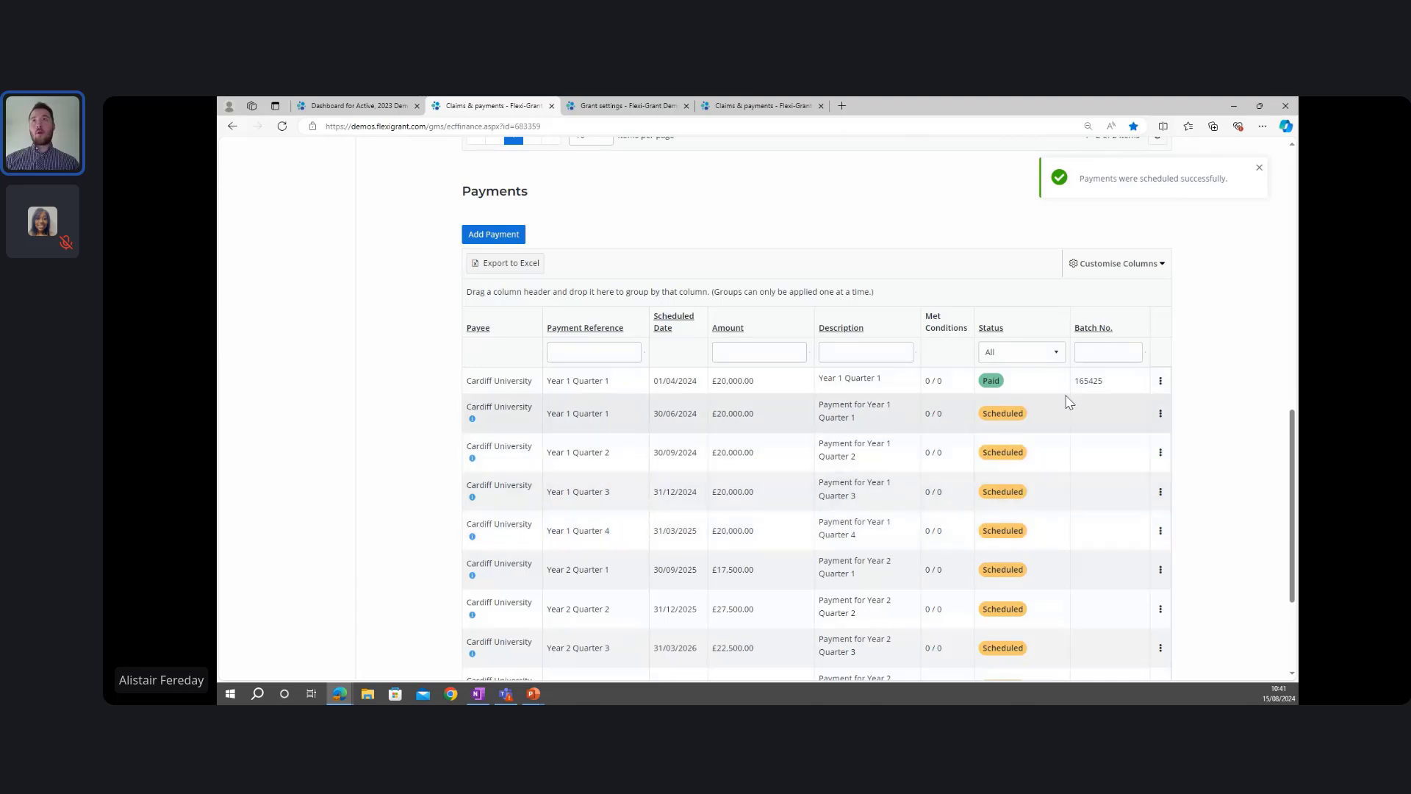
scroll(959, 586, down, 1)
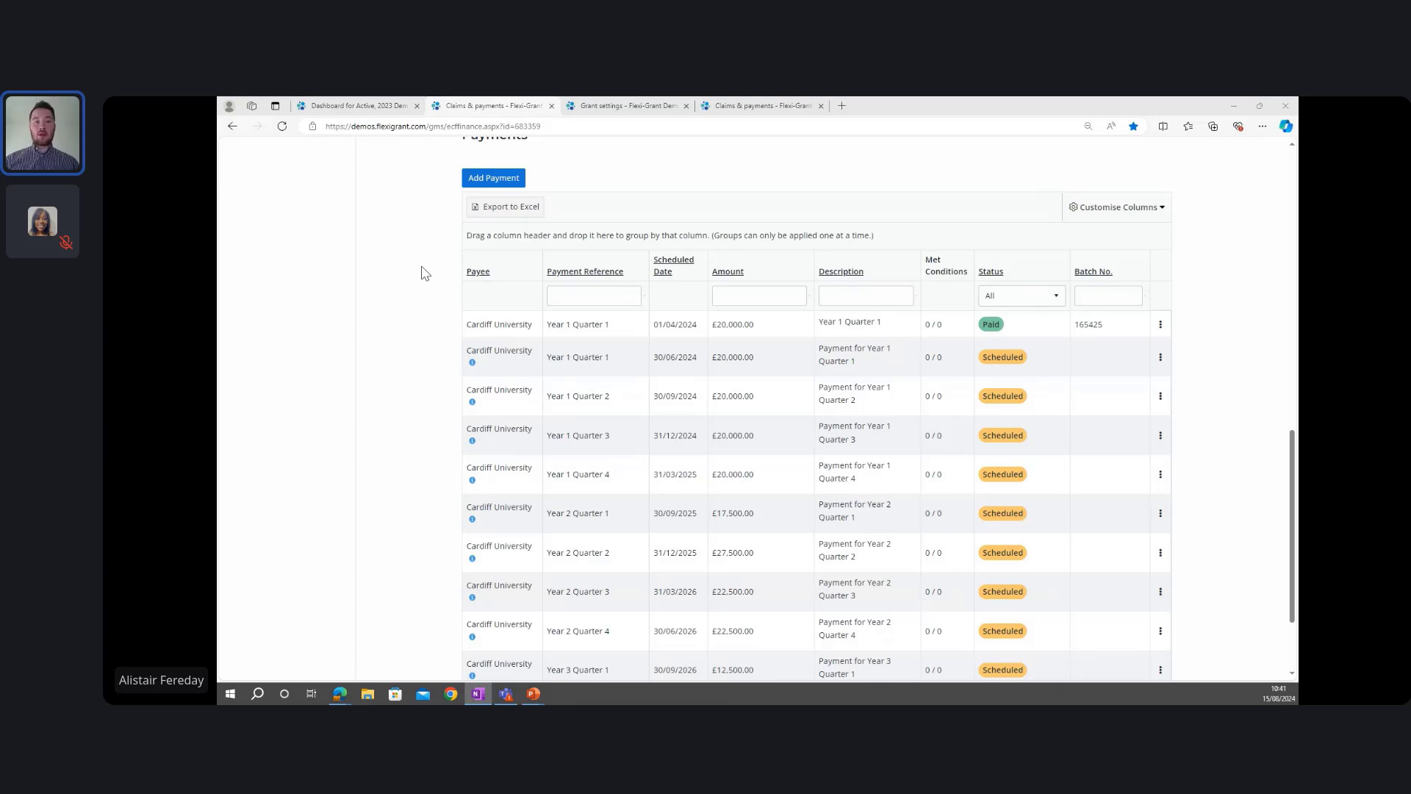
scroll(423, 272, up, 1)
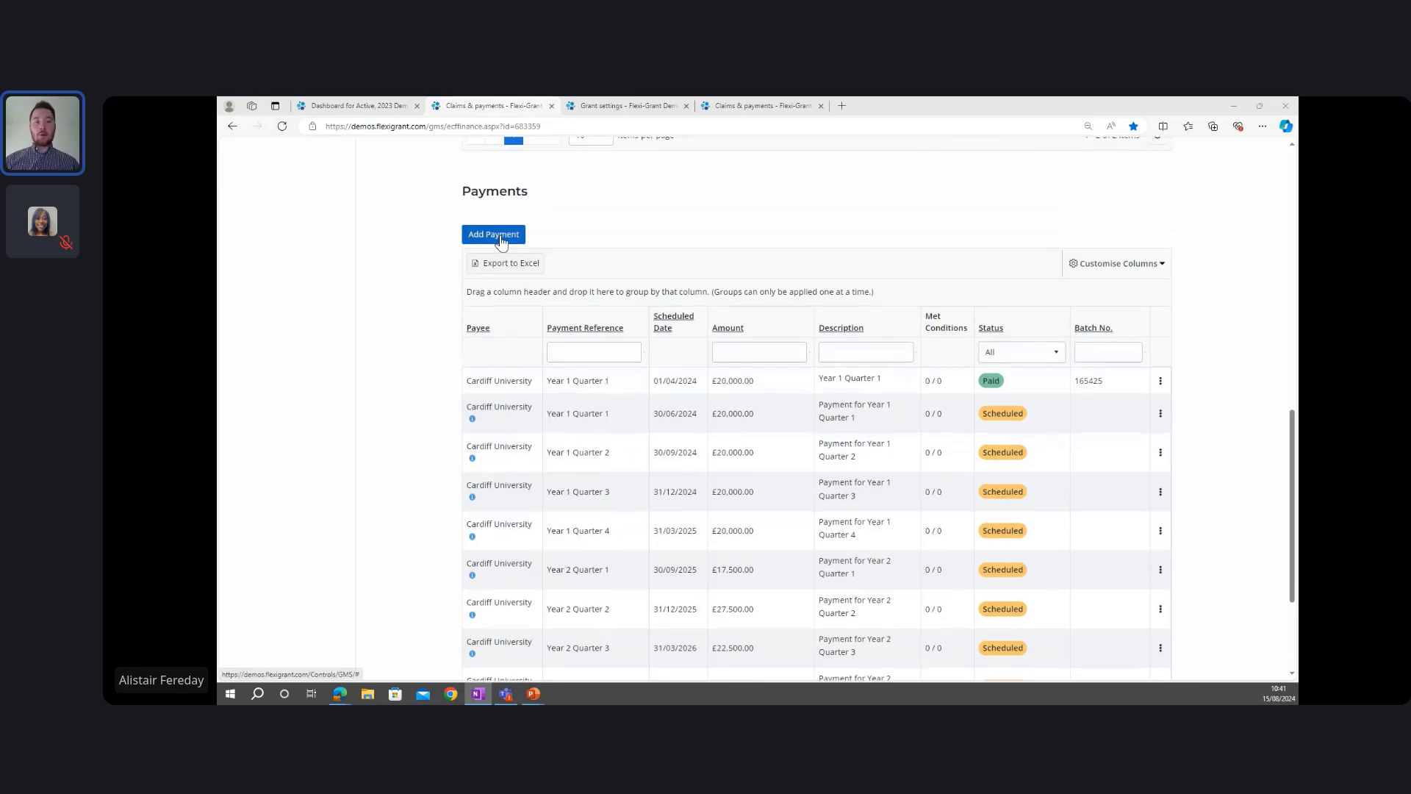
click(494, 235)
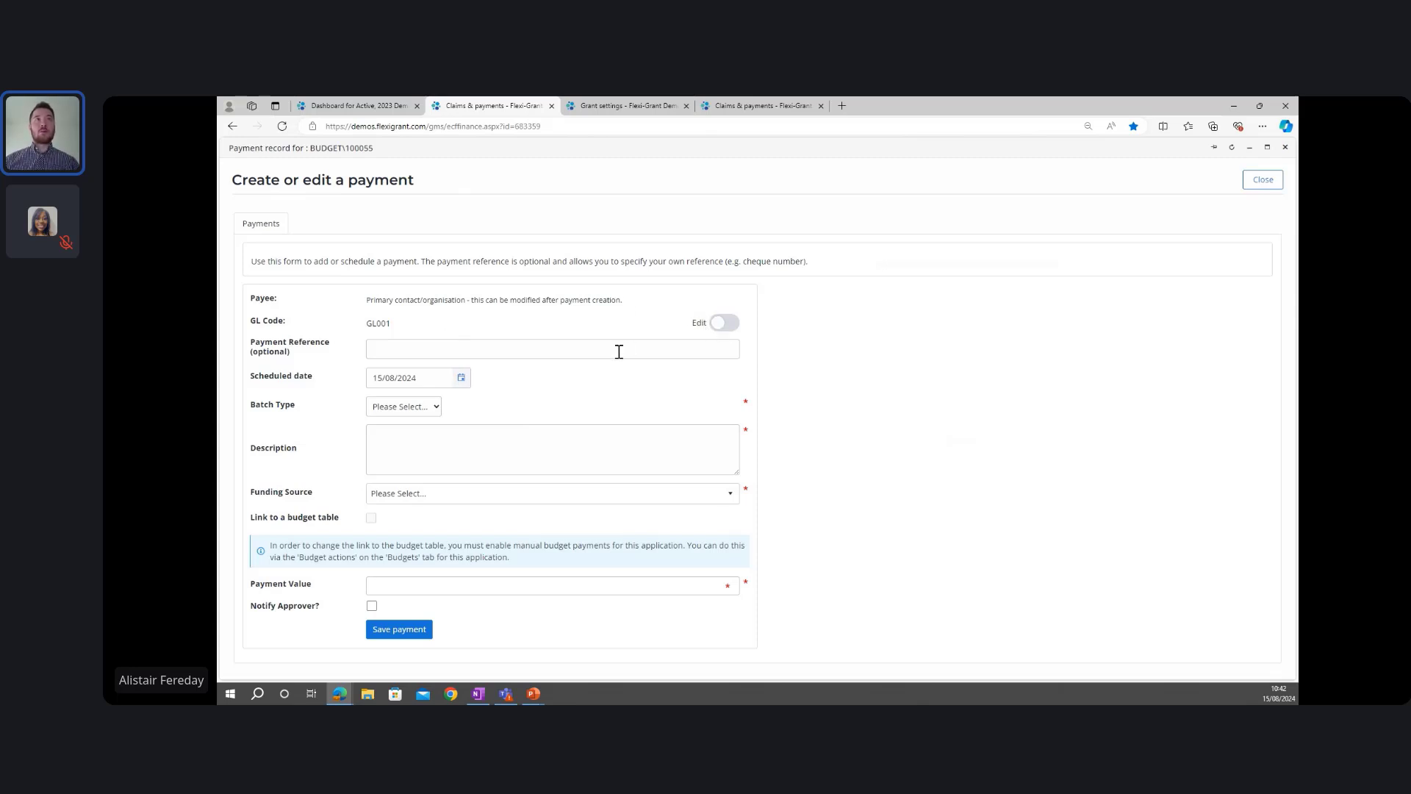
click(461, 378)
click(461, 379)
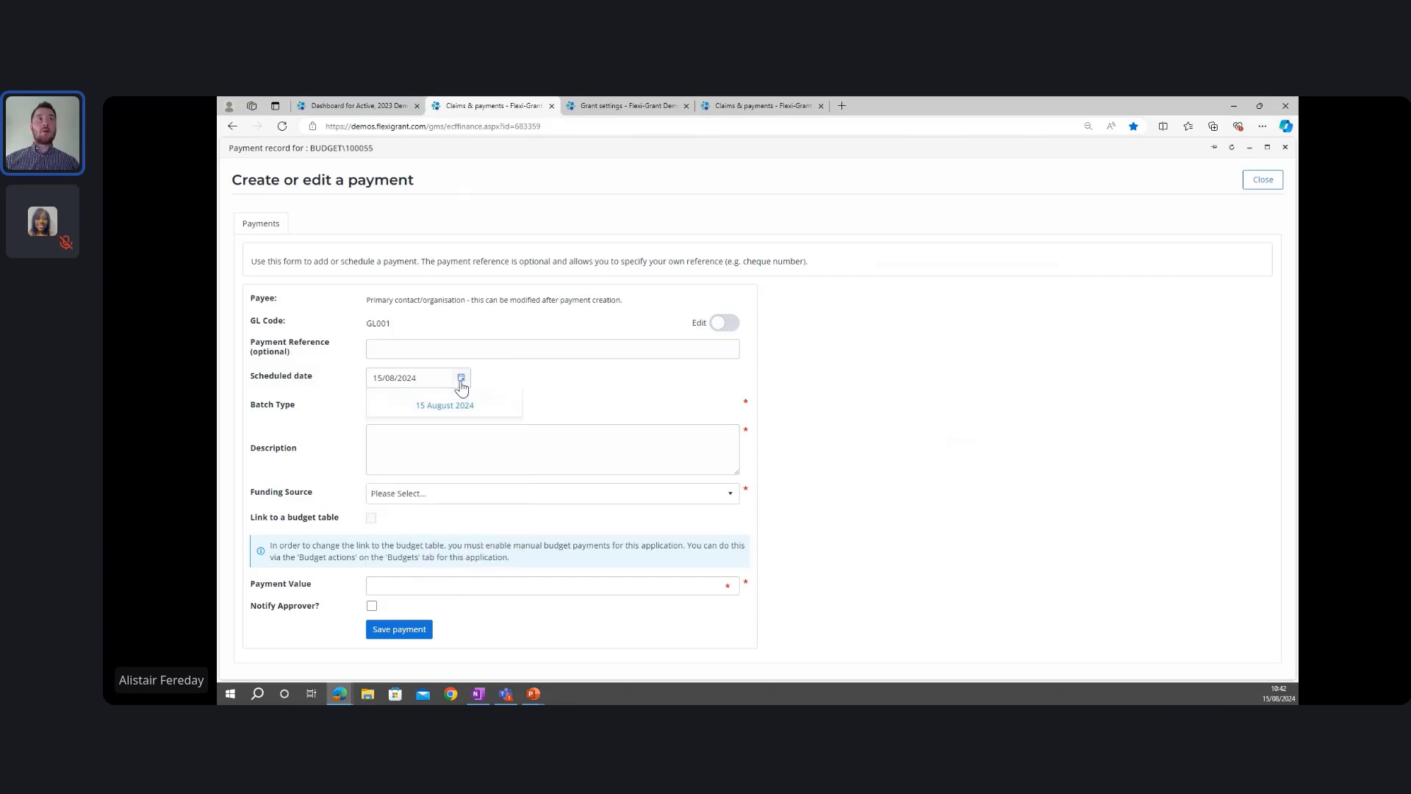
click(416, 408)
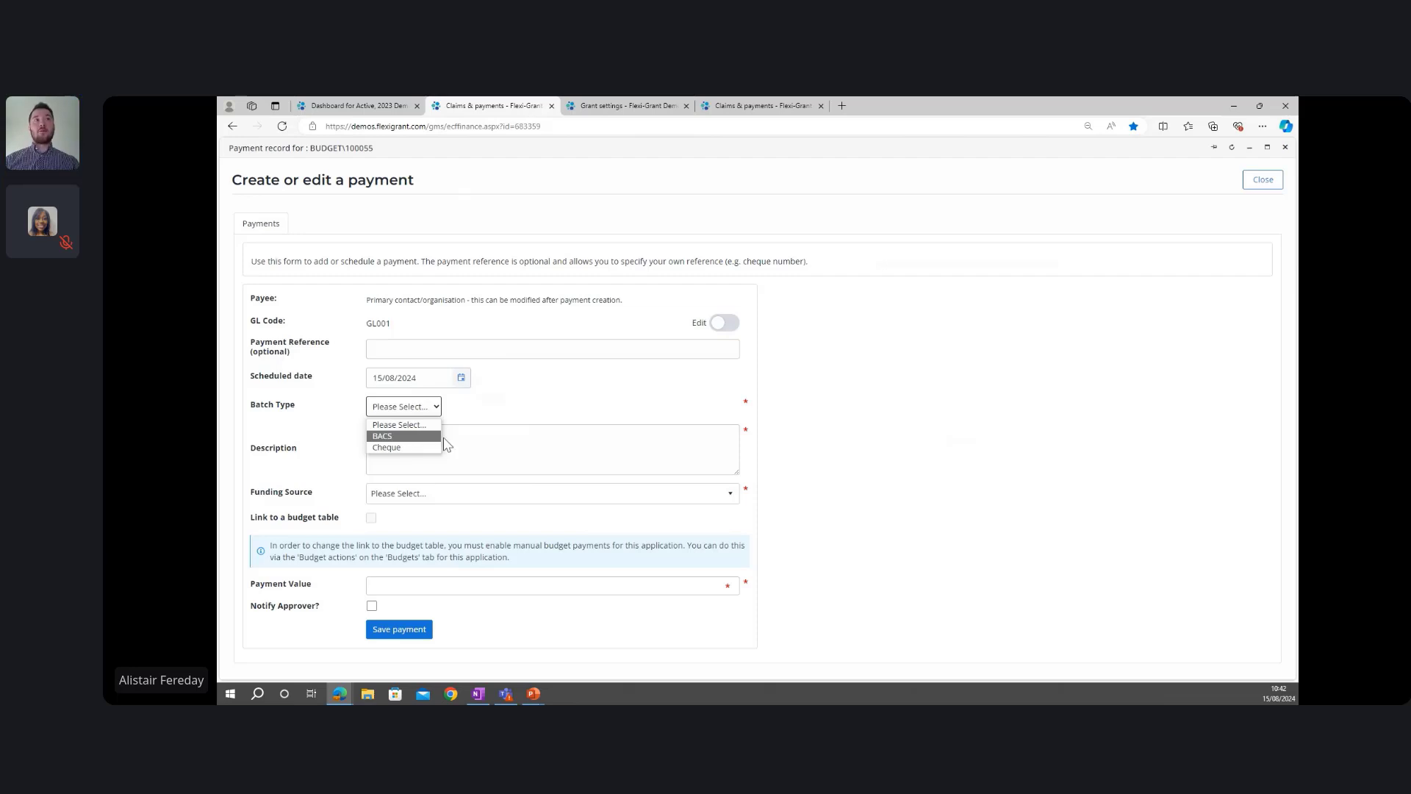
click(469, 444)
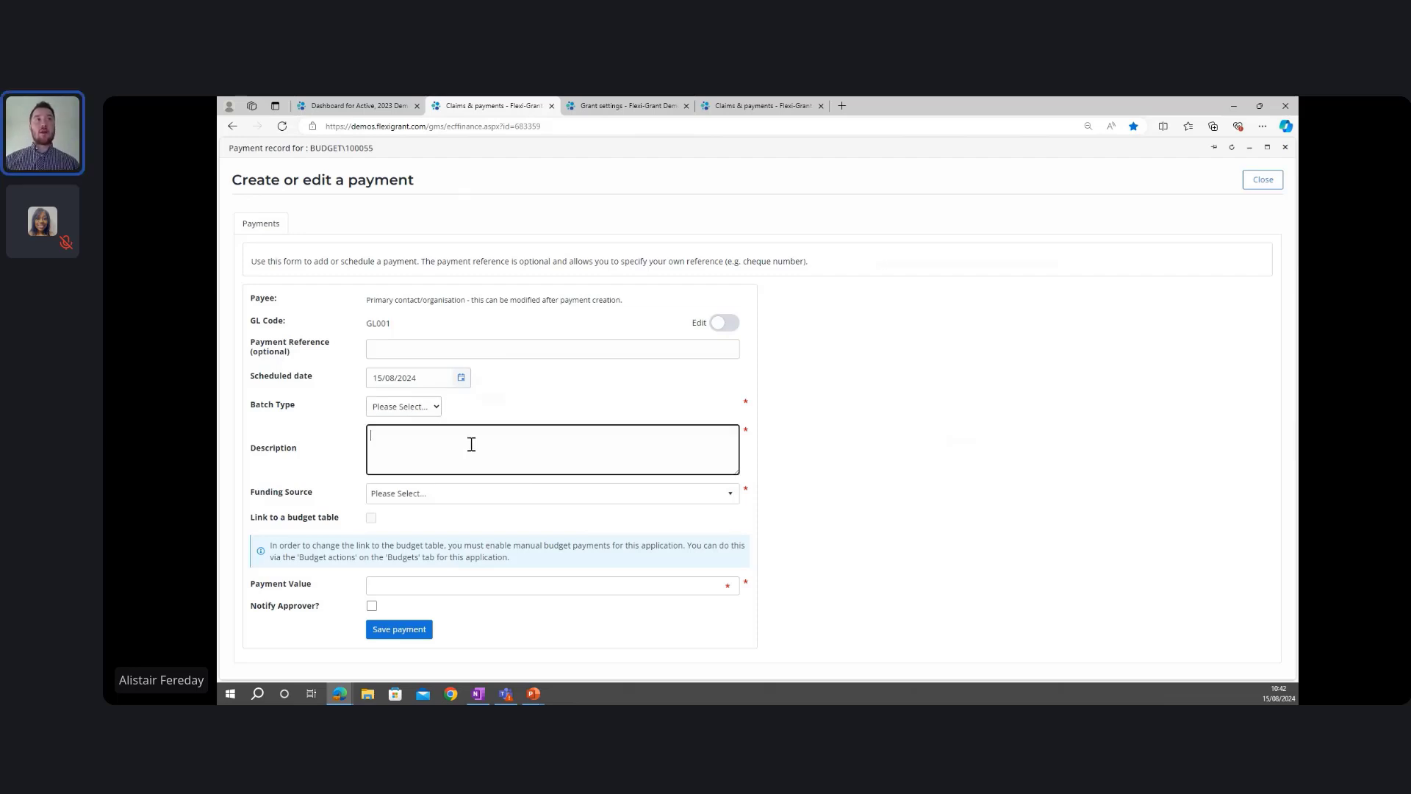
click(472, 494)
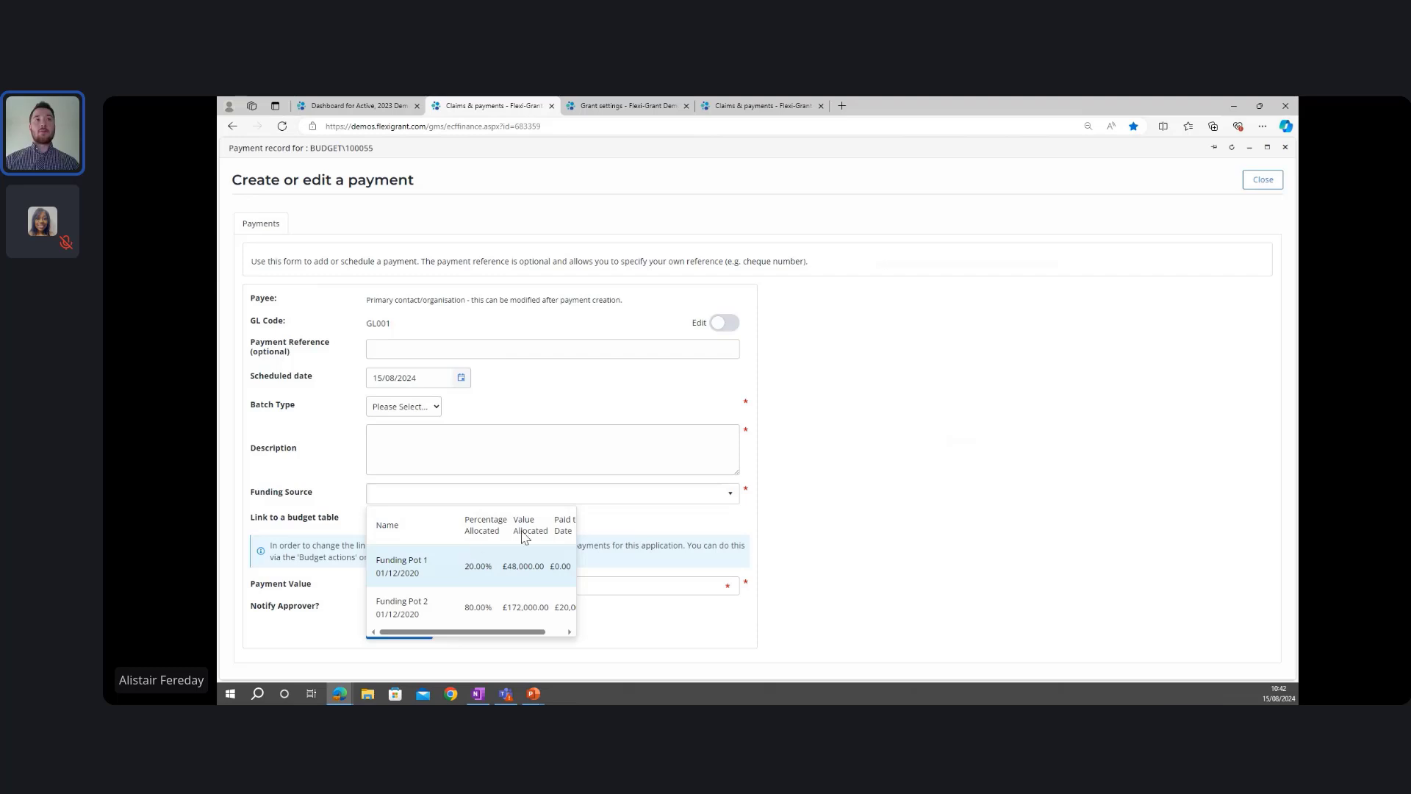
click(601, 516)
click(457, 577)
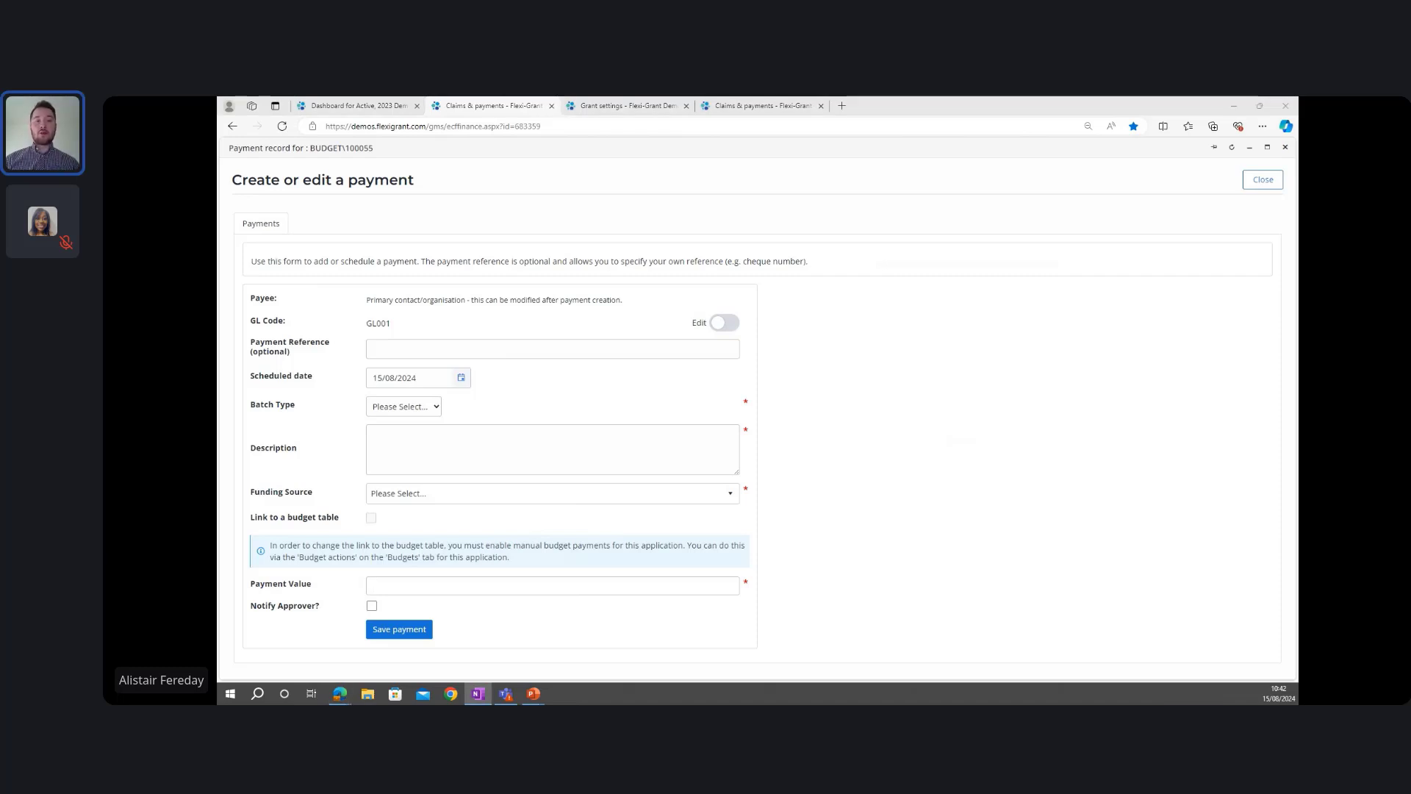
click(1263, 181)
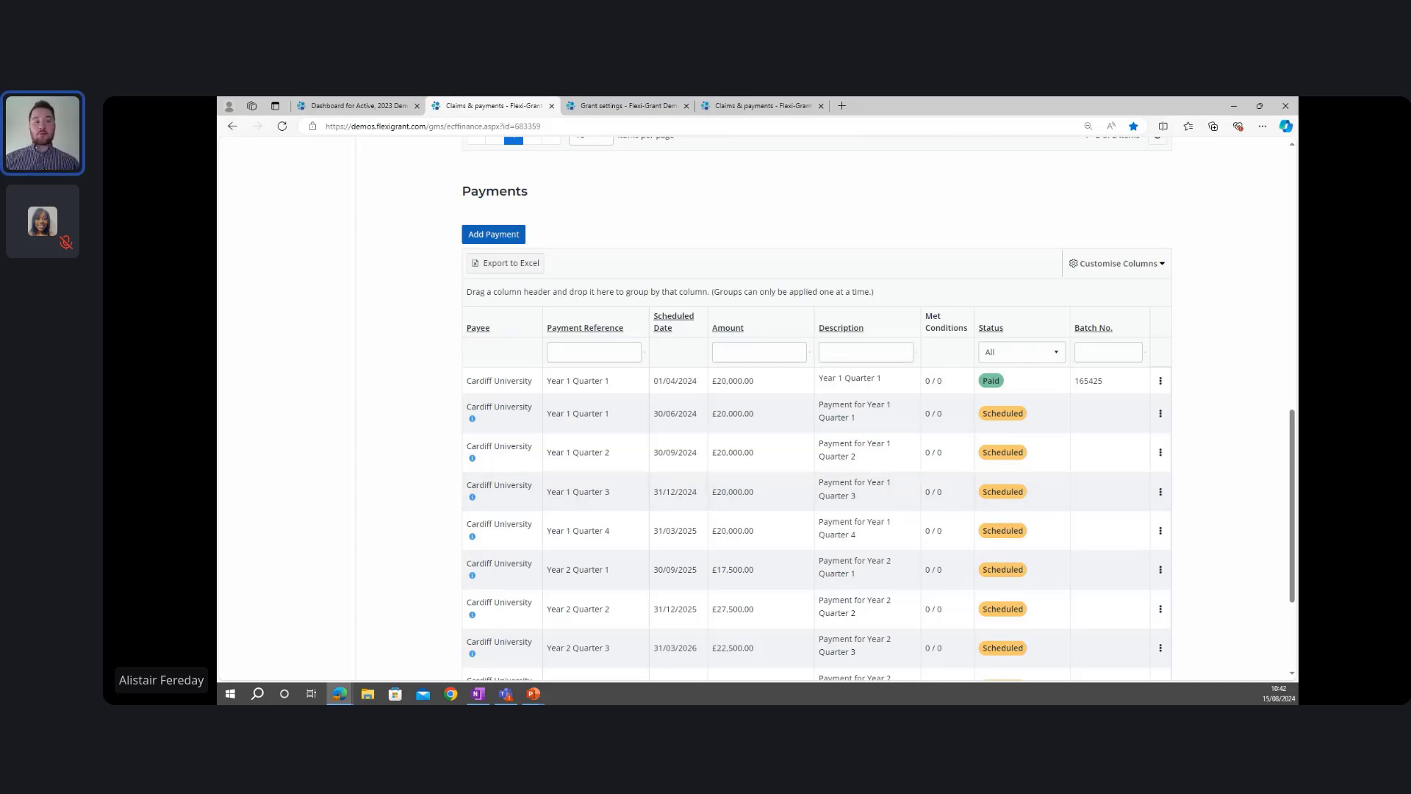
Authorise the Year 1 Quarter 1 payment scheduled for 30/06/2024 and roll that payment back.
click(1159, 414)
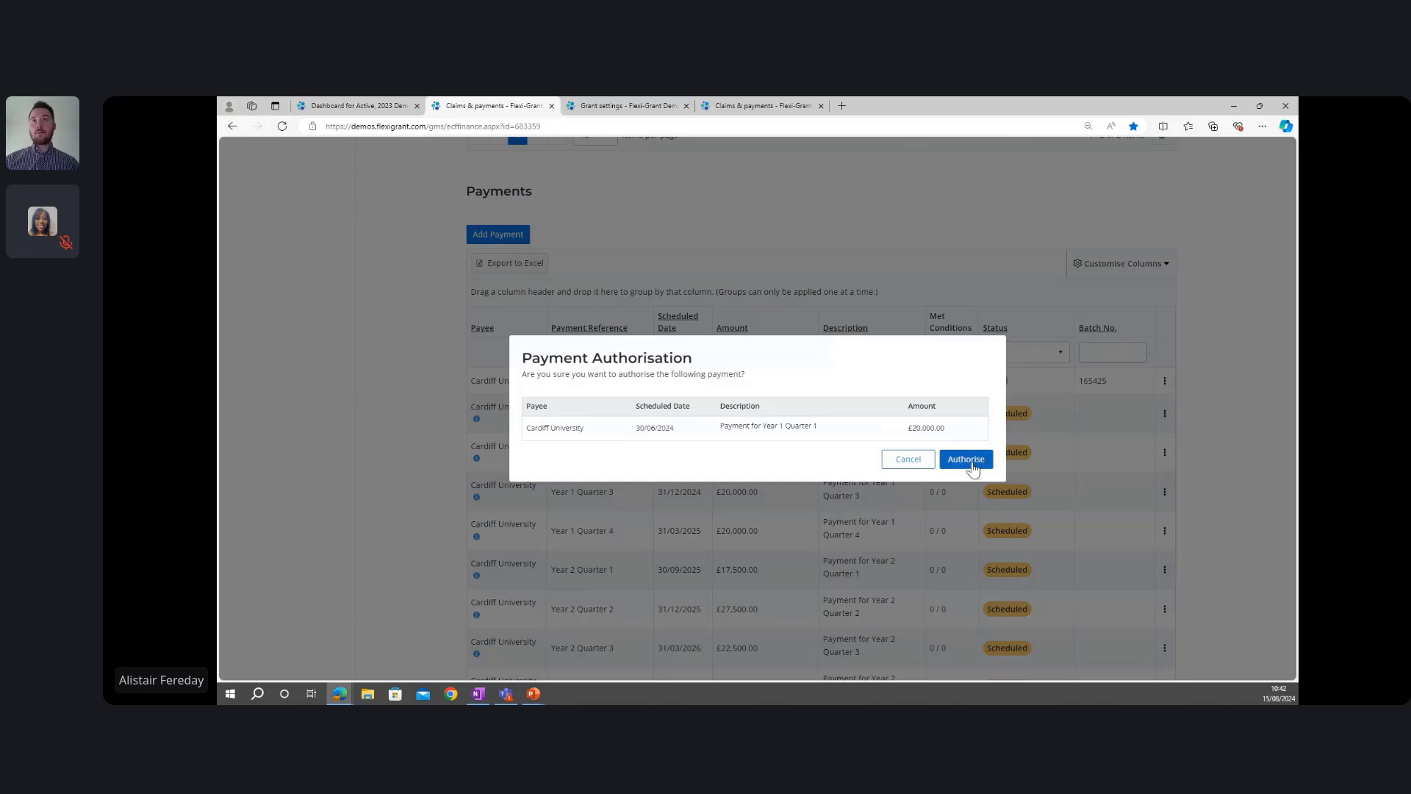
click(967, 460)
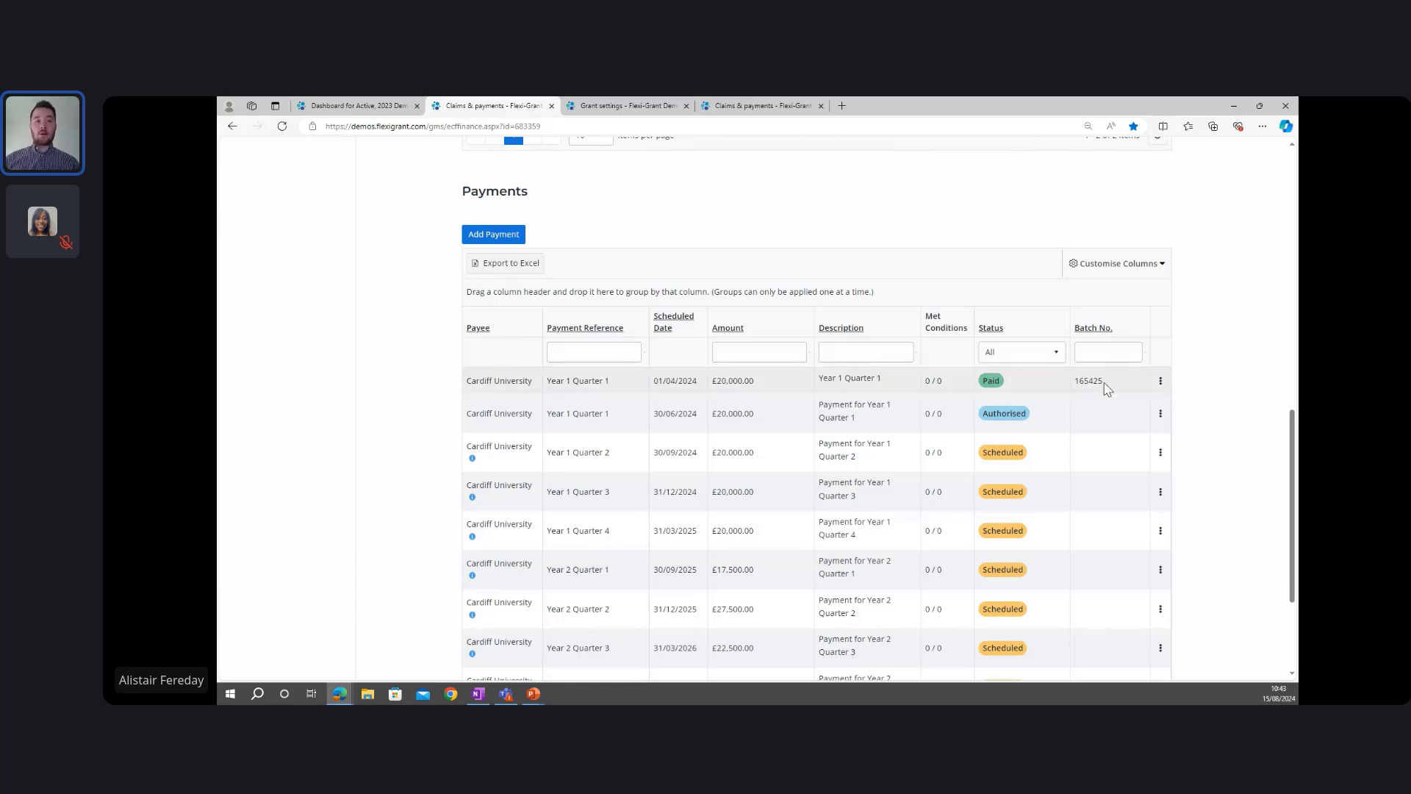
click(1159, 415)
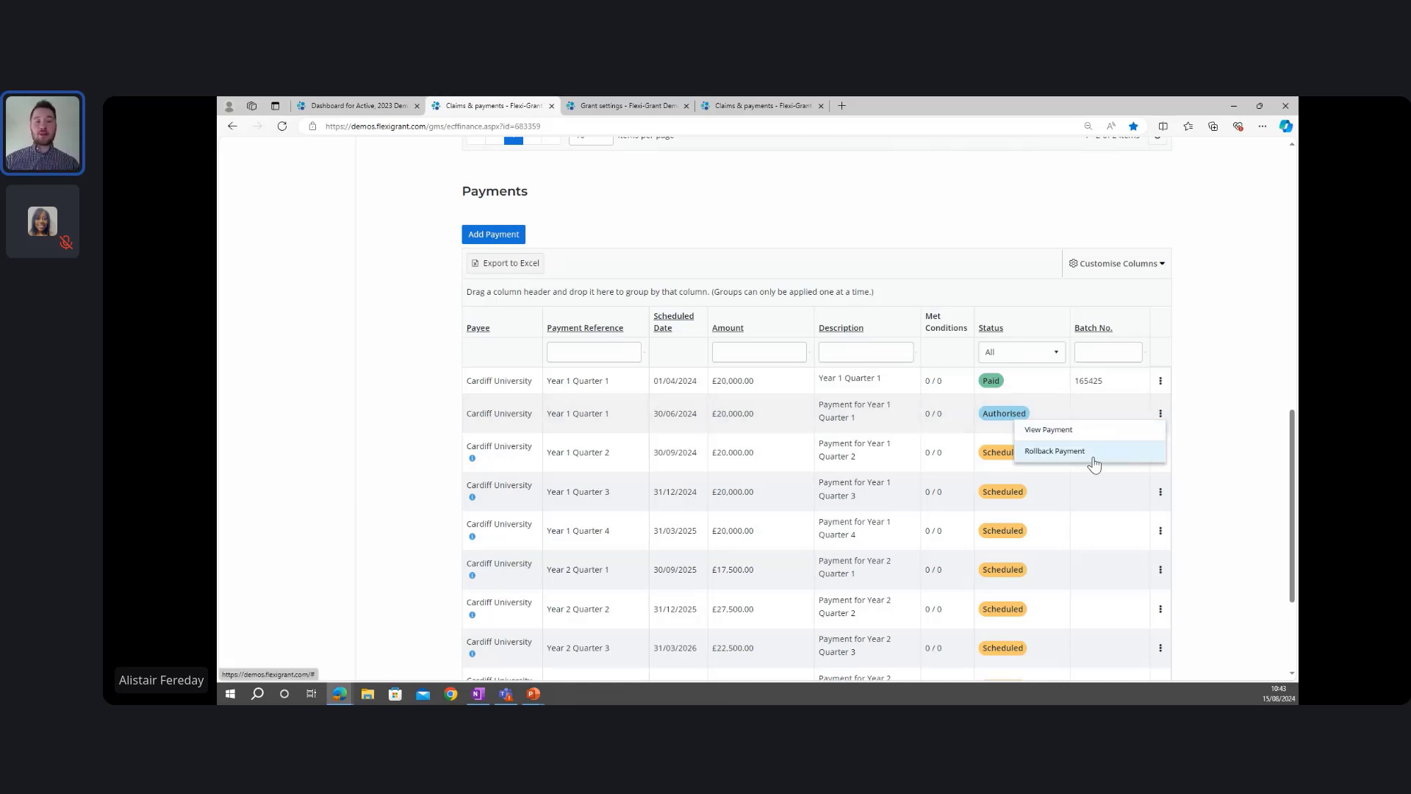
click(1054, 450)
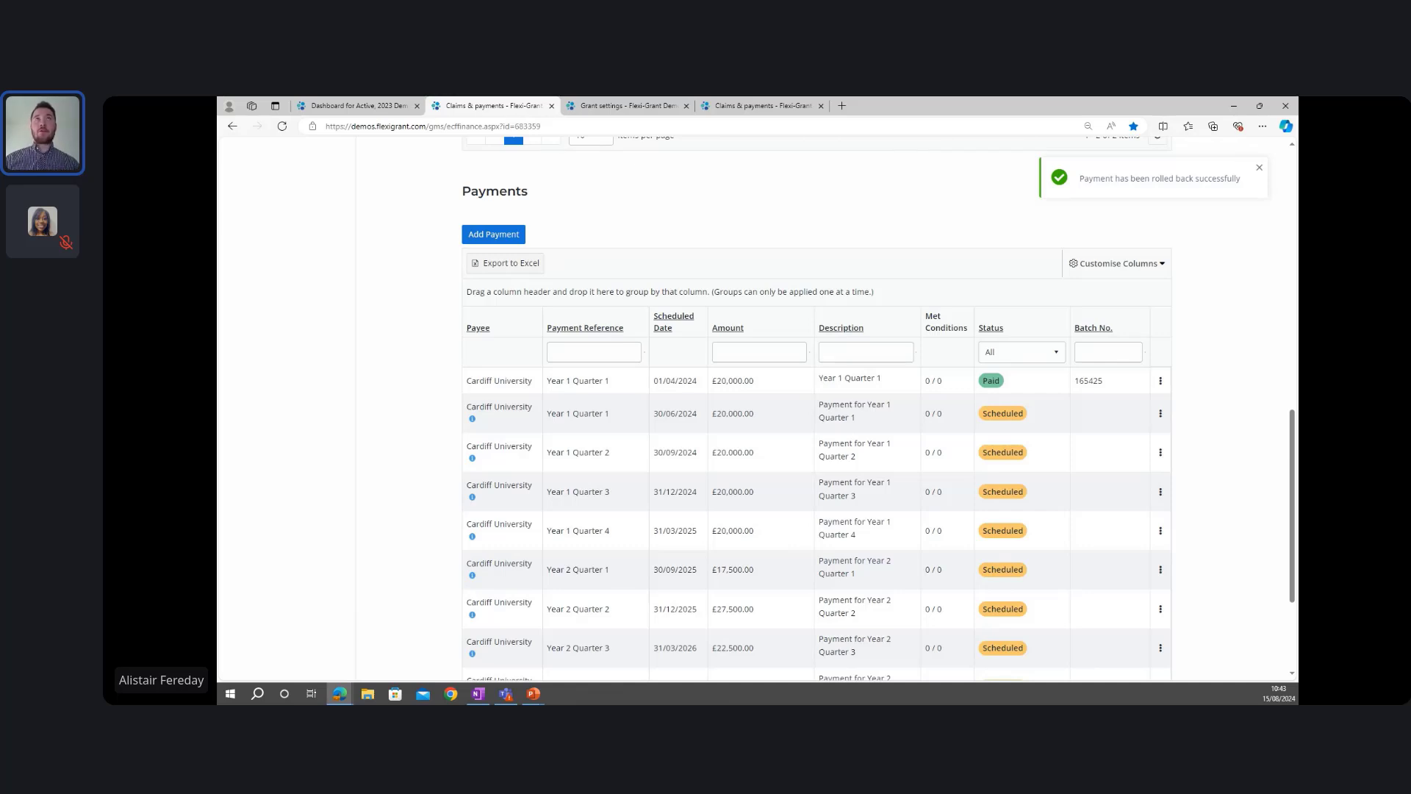
Open the grant scheme's settings and examine the payment settings, including the workflow methods, authorisation levels option and maximum extension weeks, leaving Advanced selected.
click(596, 104)
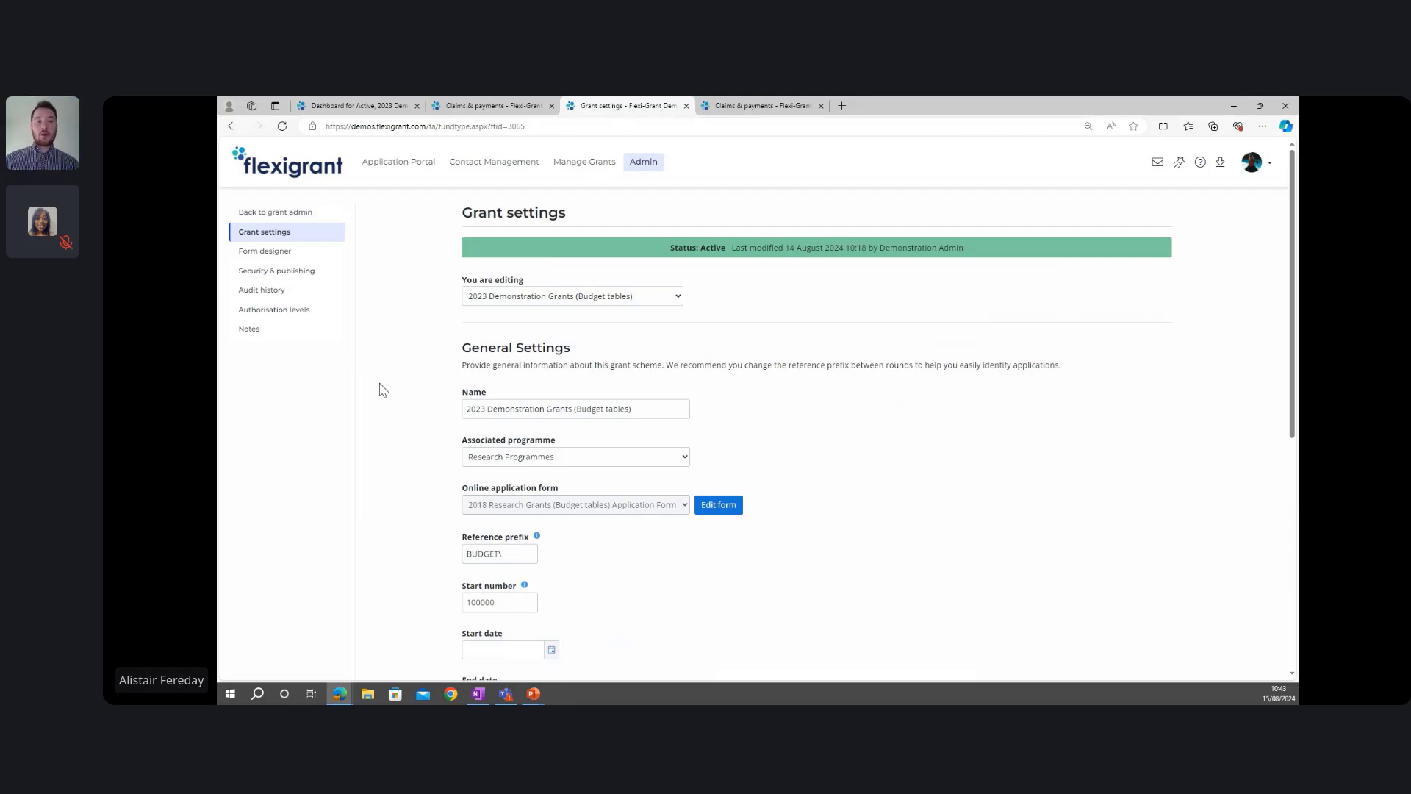
scroll(377, 386, down, 4)
scroll(380, 388, down, 2)
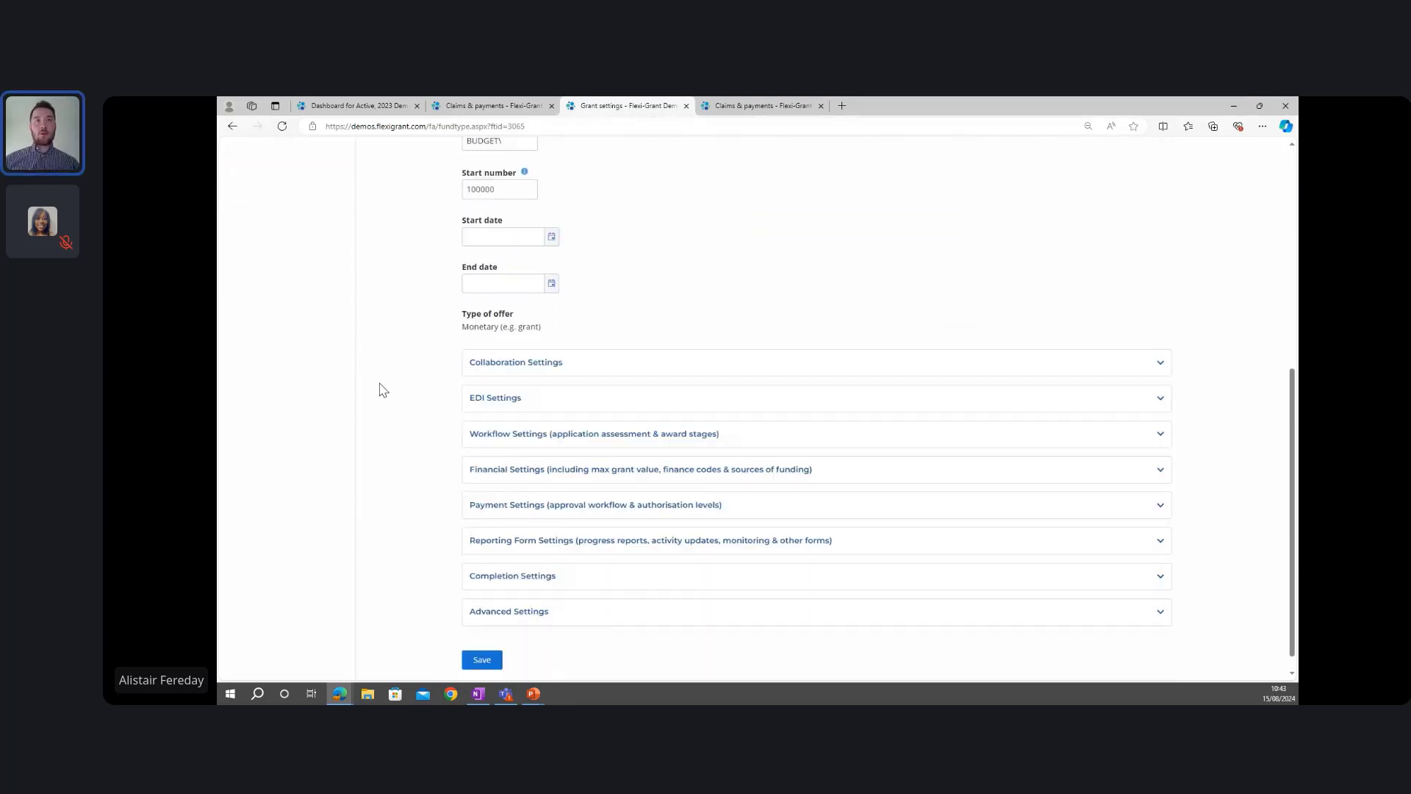
click(493, 489)
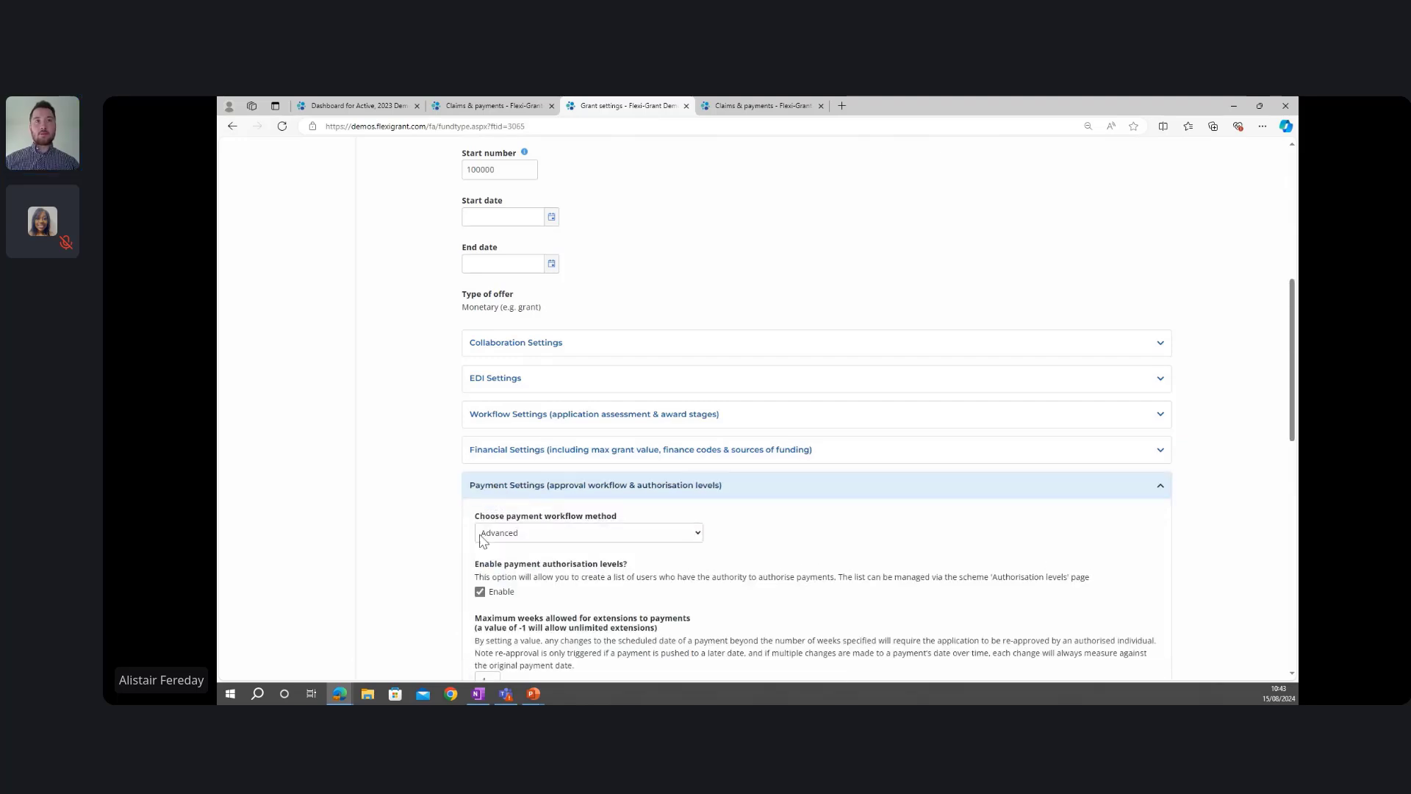
click(525, 536)
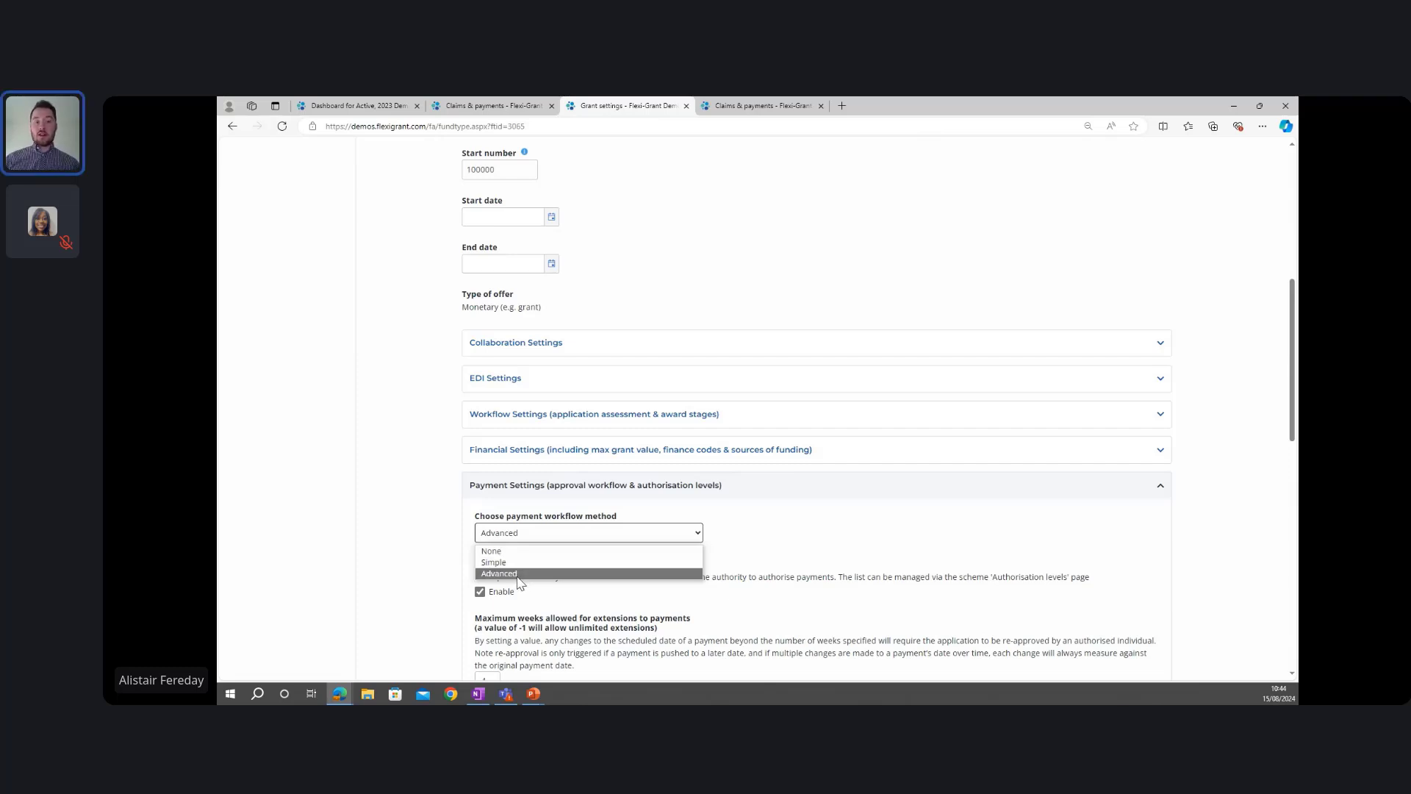
click(517, 574)
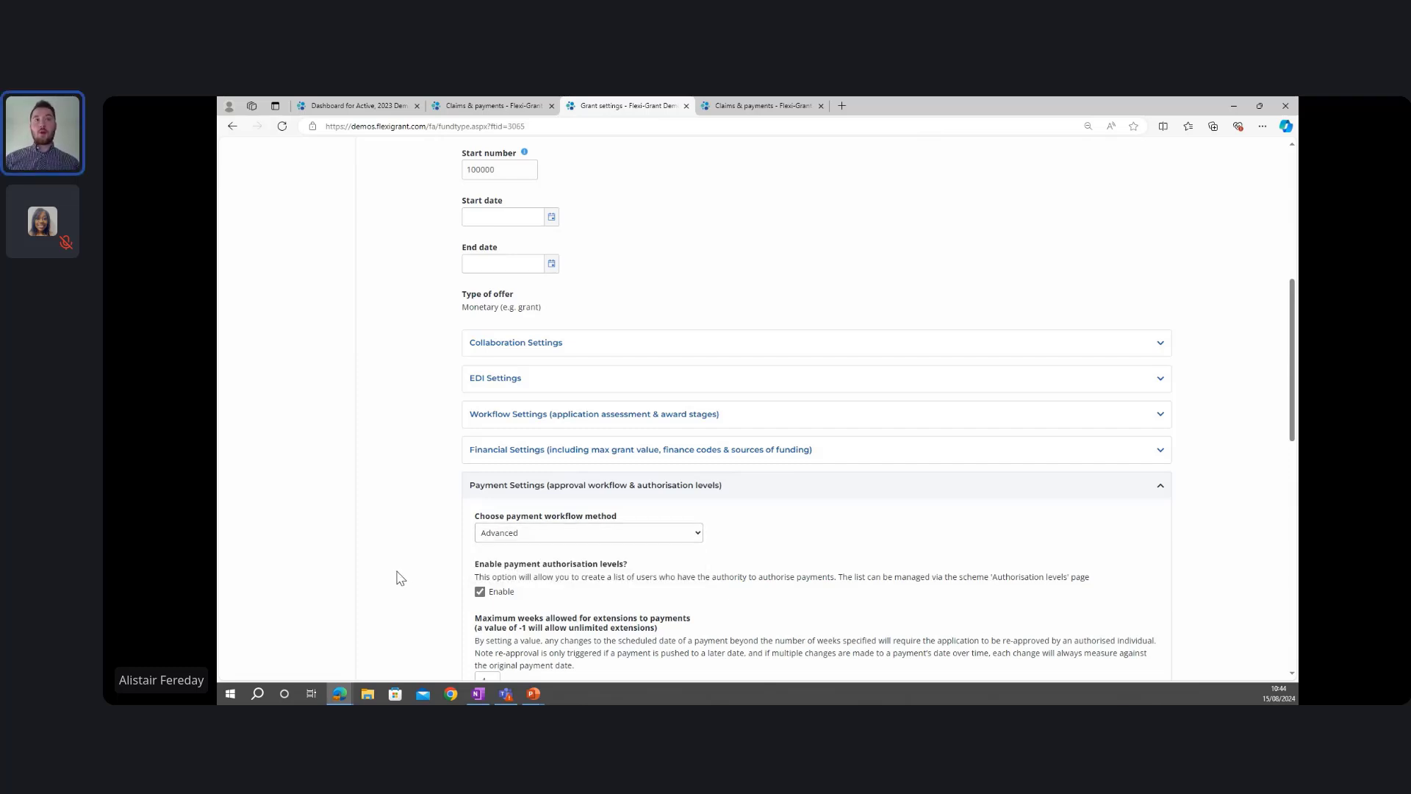
scroll(397, 577, down, 1)
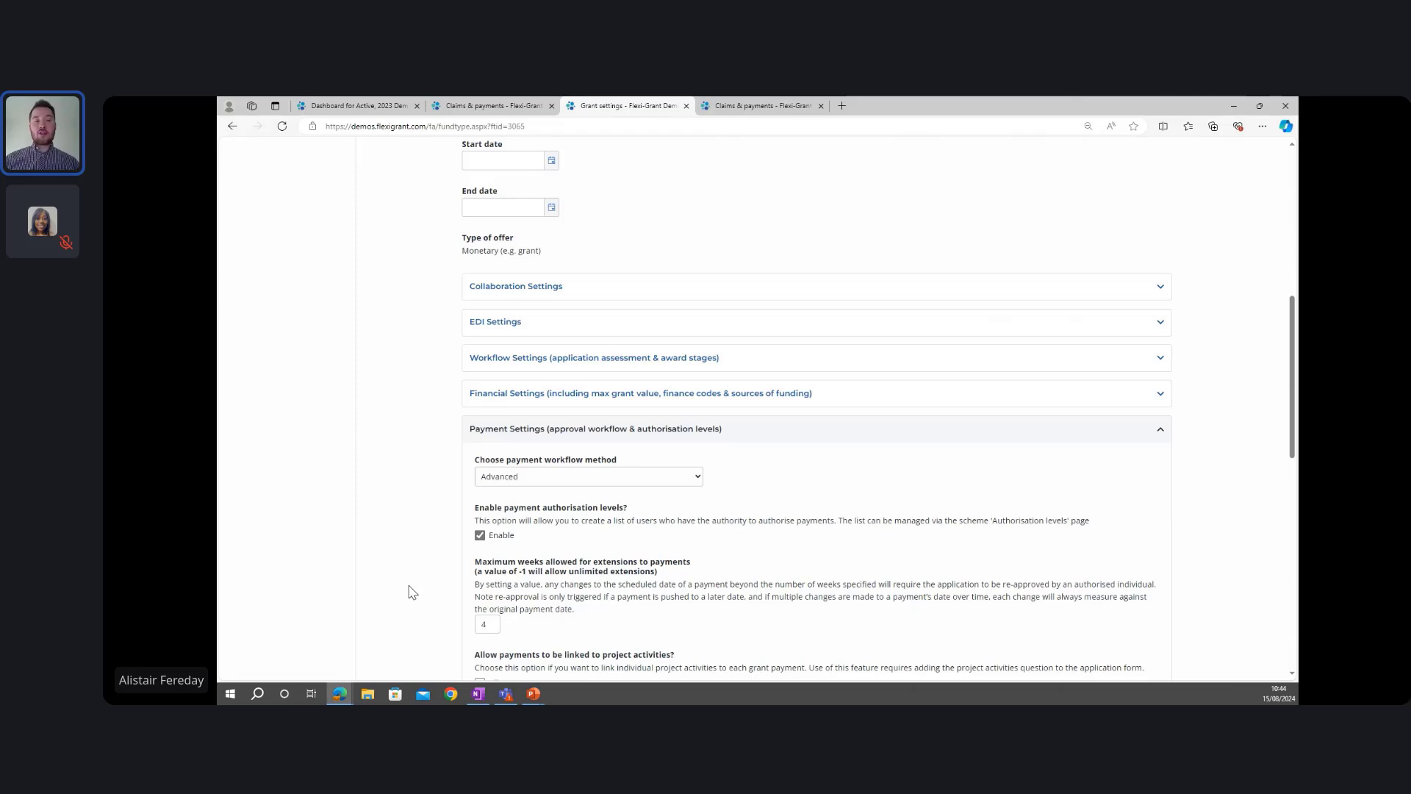
scroll(454, 558, up, 2)
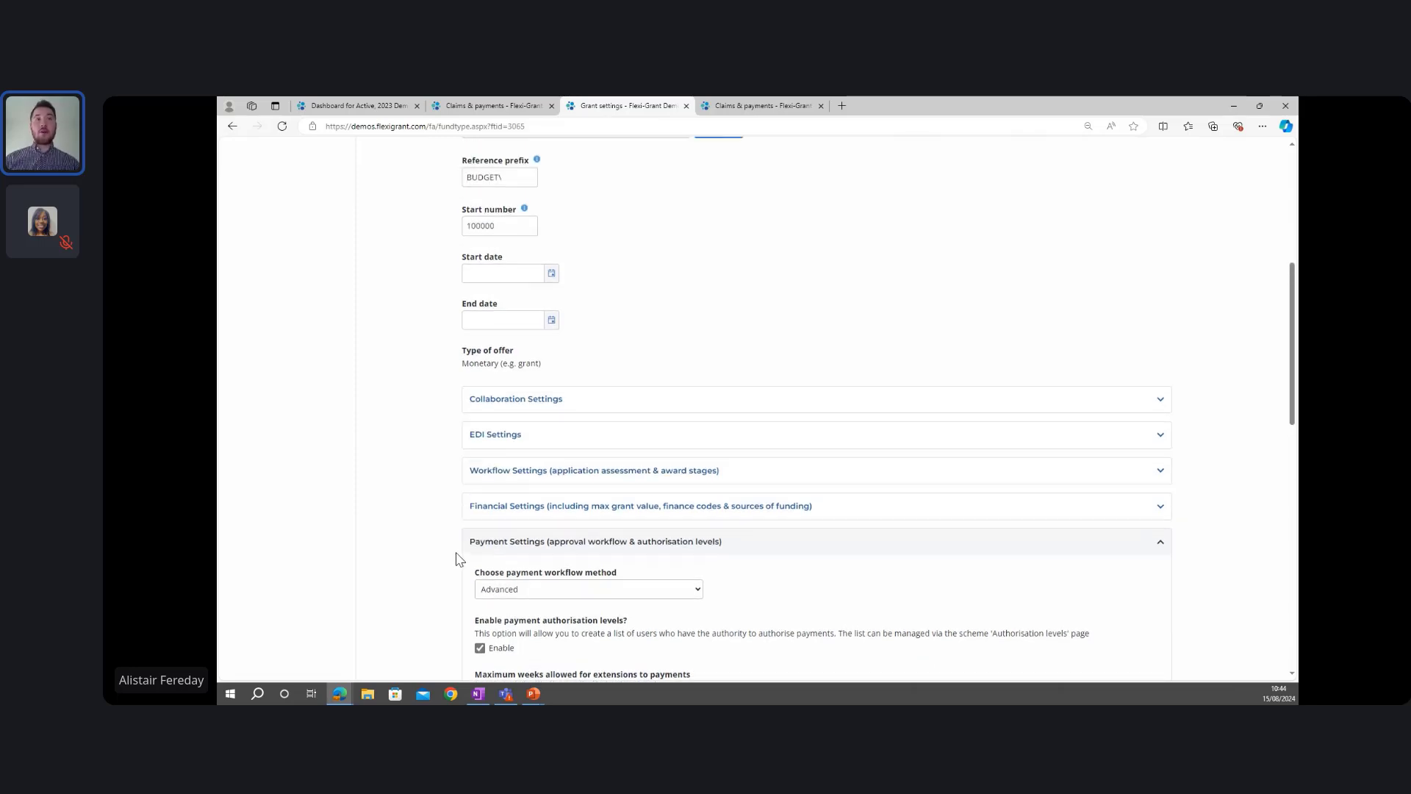
Open the scheme's authorisation levels and add another user to the payment / claim authorisers with a maximum value of £10,000.
scroll(453, 557, up, 5)
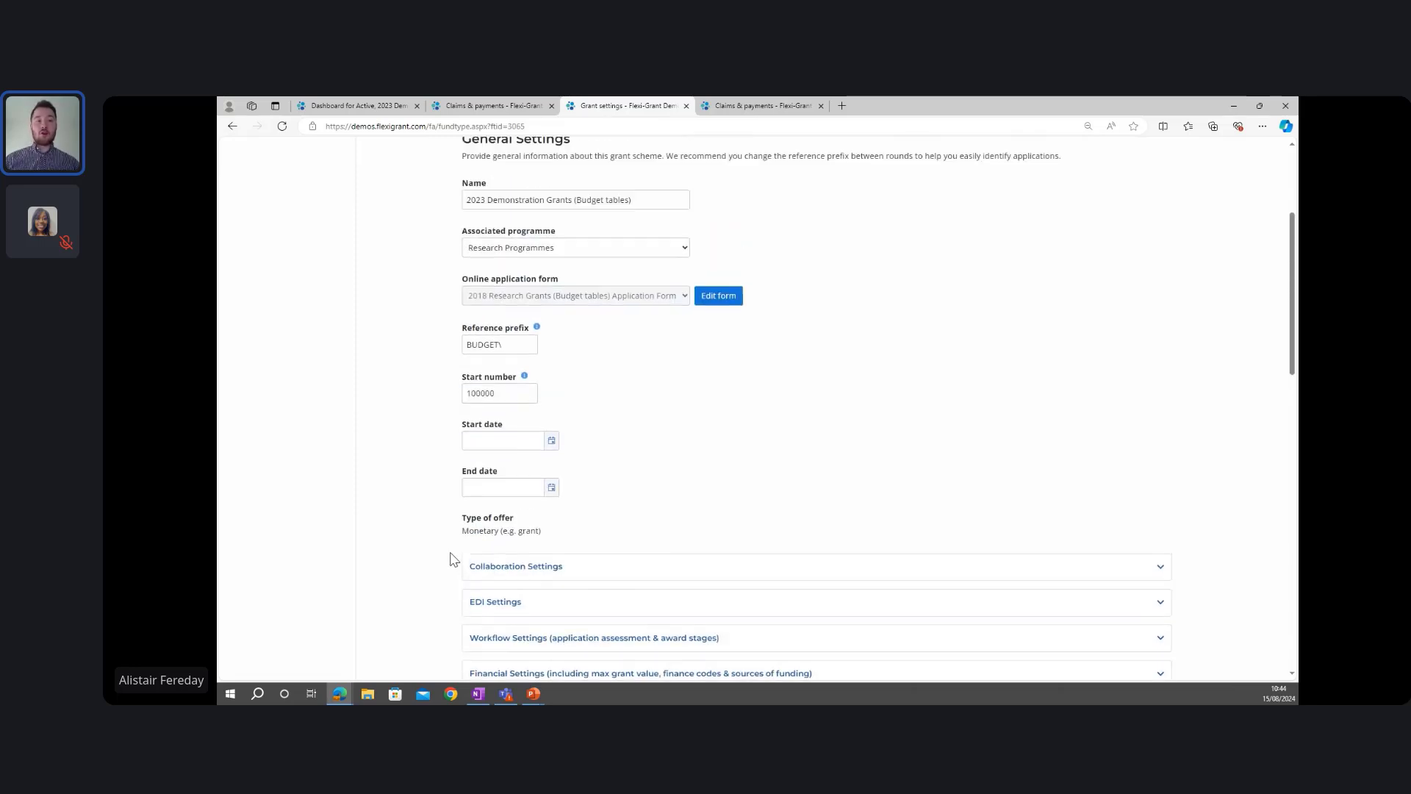
scroll(451, 554, up, 1)
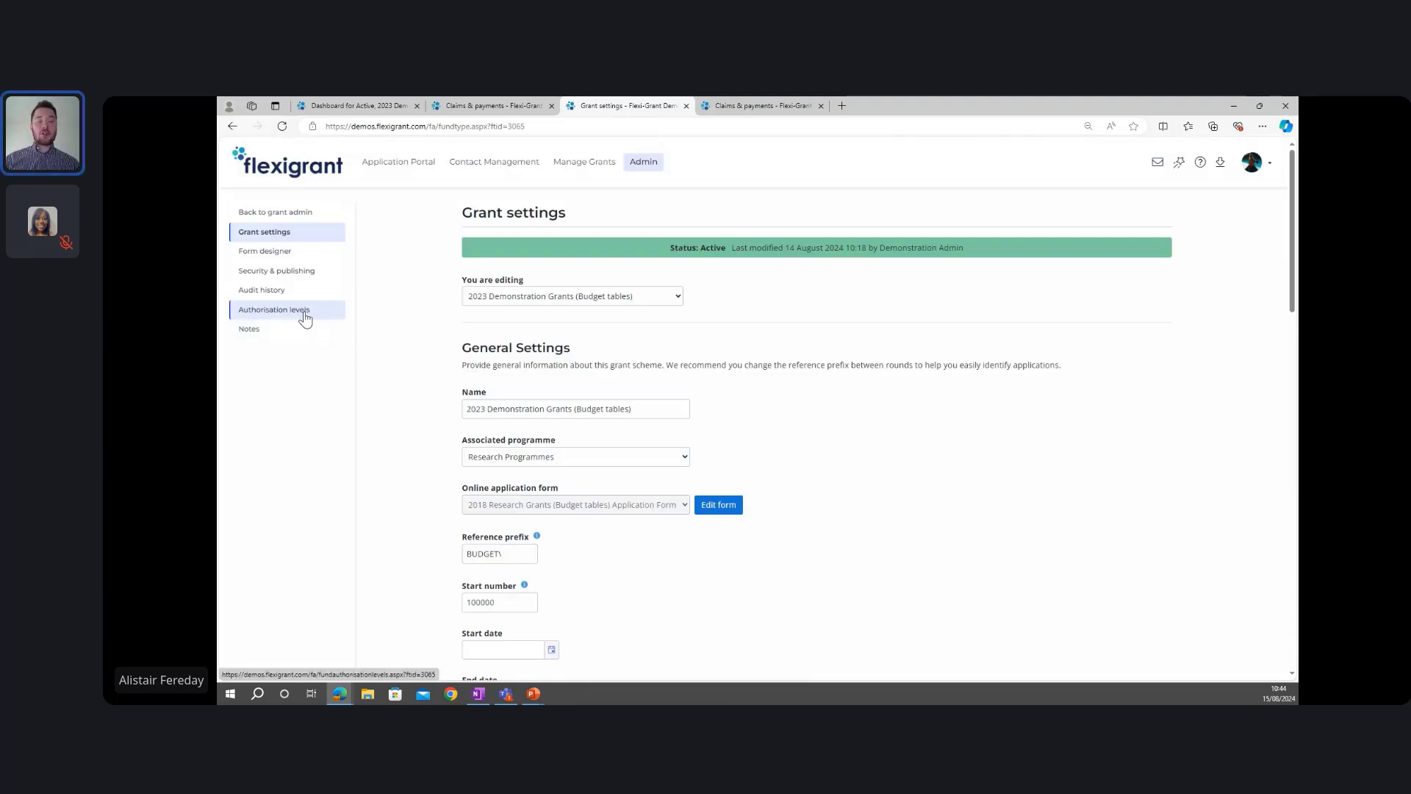
click(305, 317)
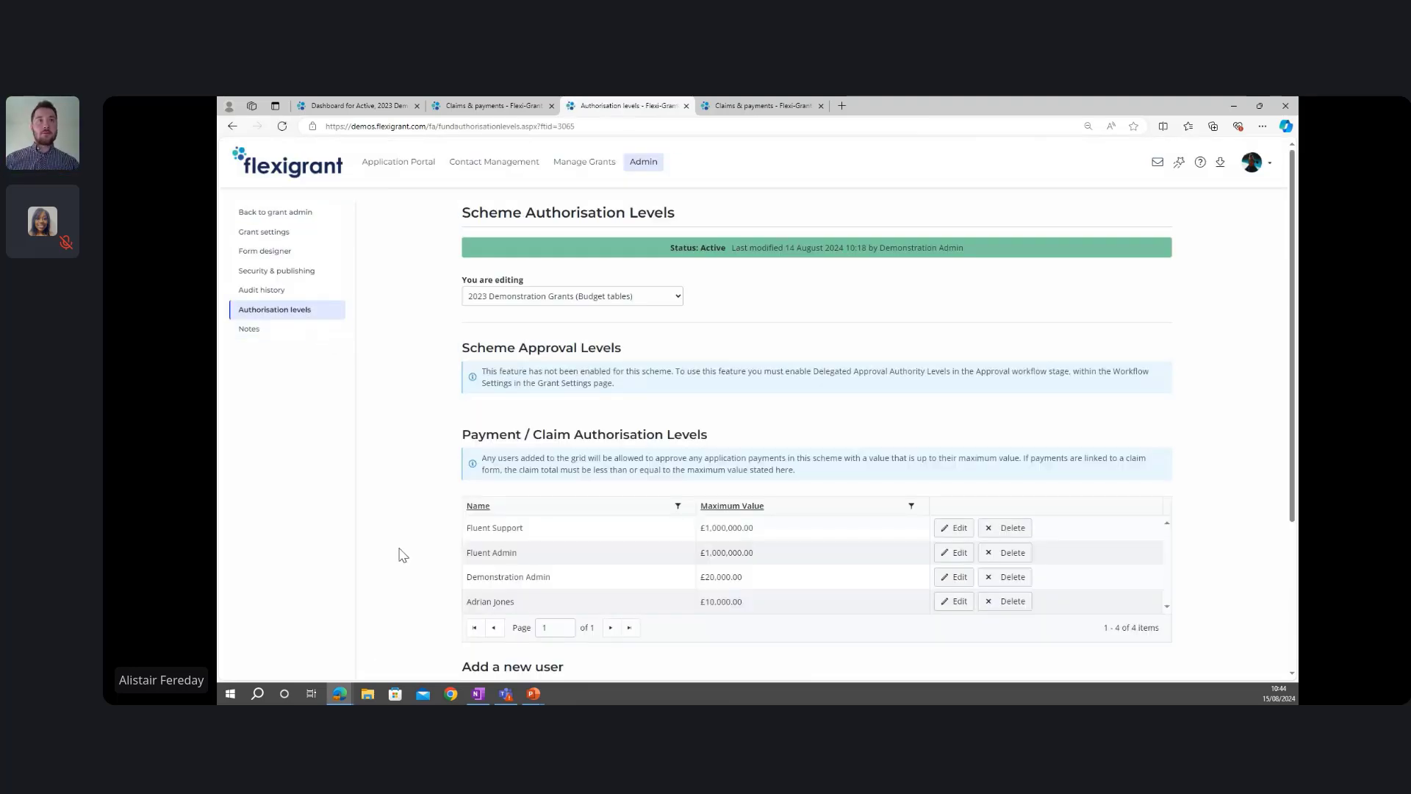
scroll(403, 555, down, 2)
scroll(402, 555, down, 1)
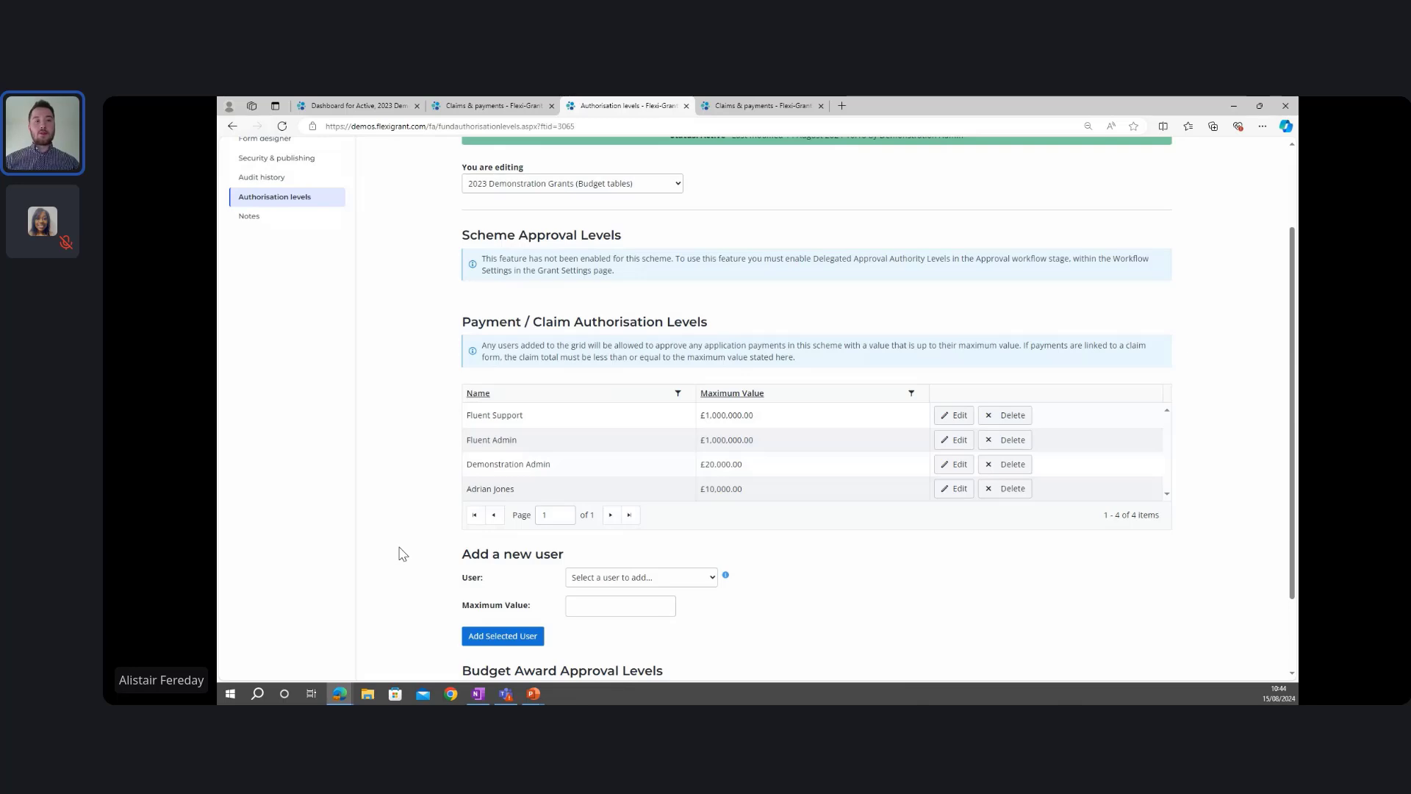
scroll(402, 555, down, 1)
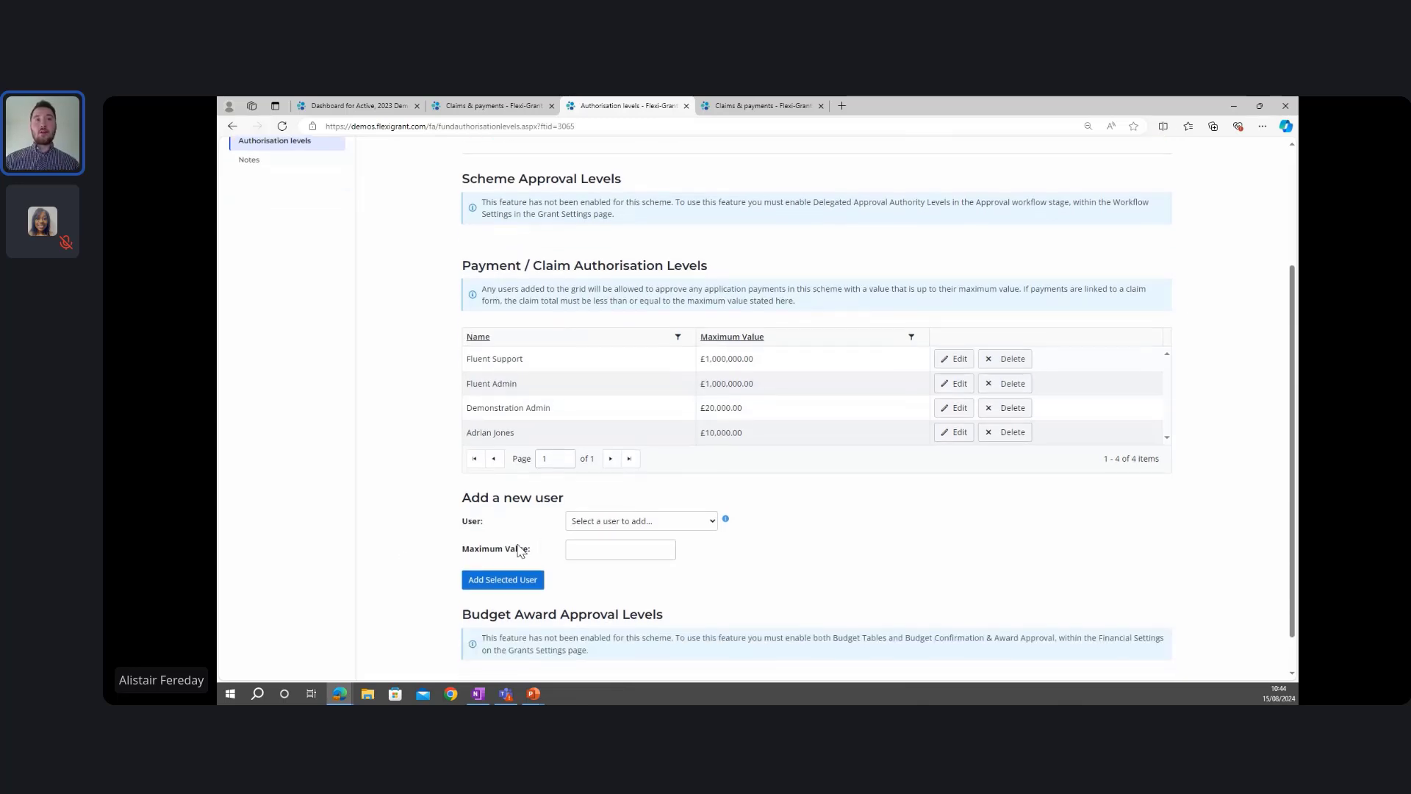
click(621, 523)
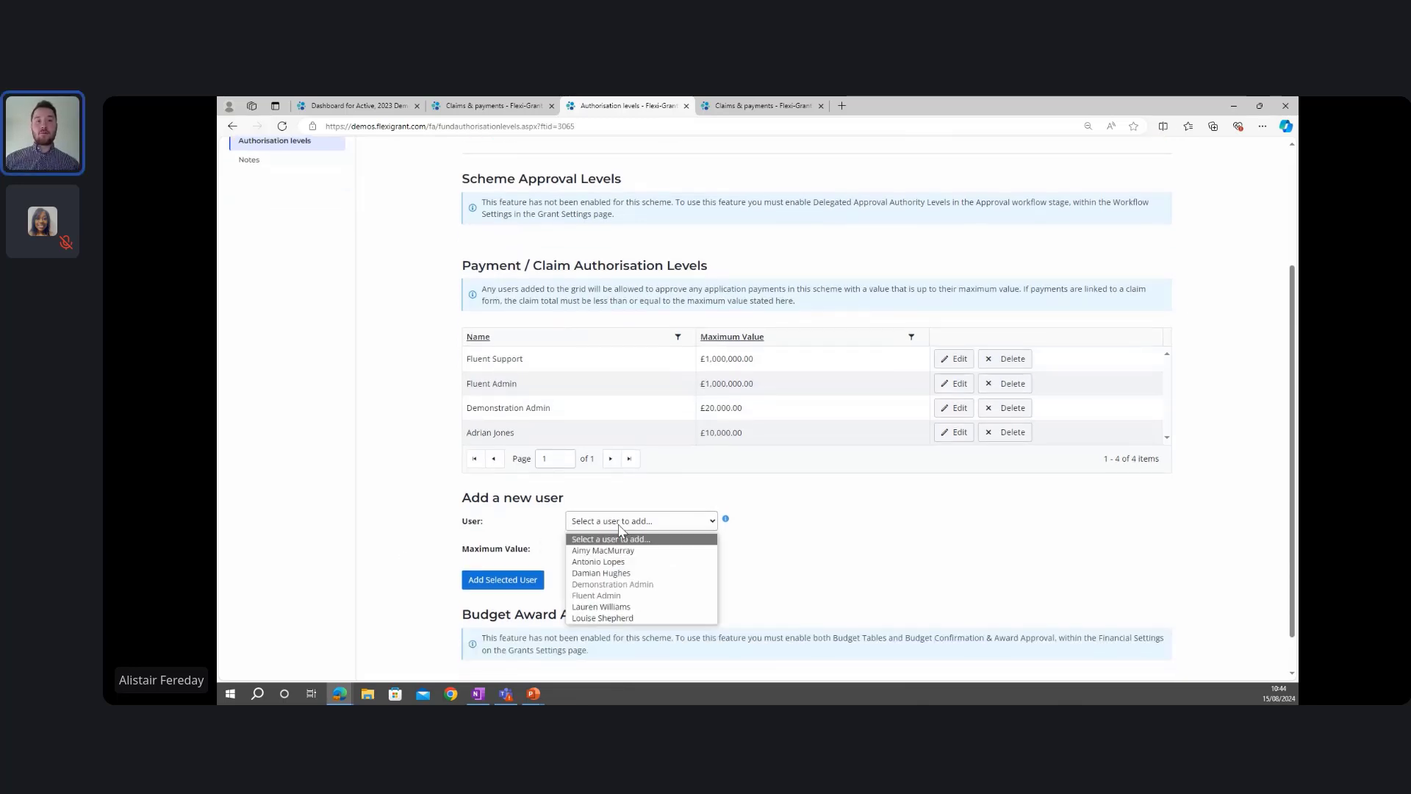
click(614, 573)
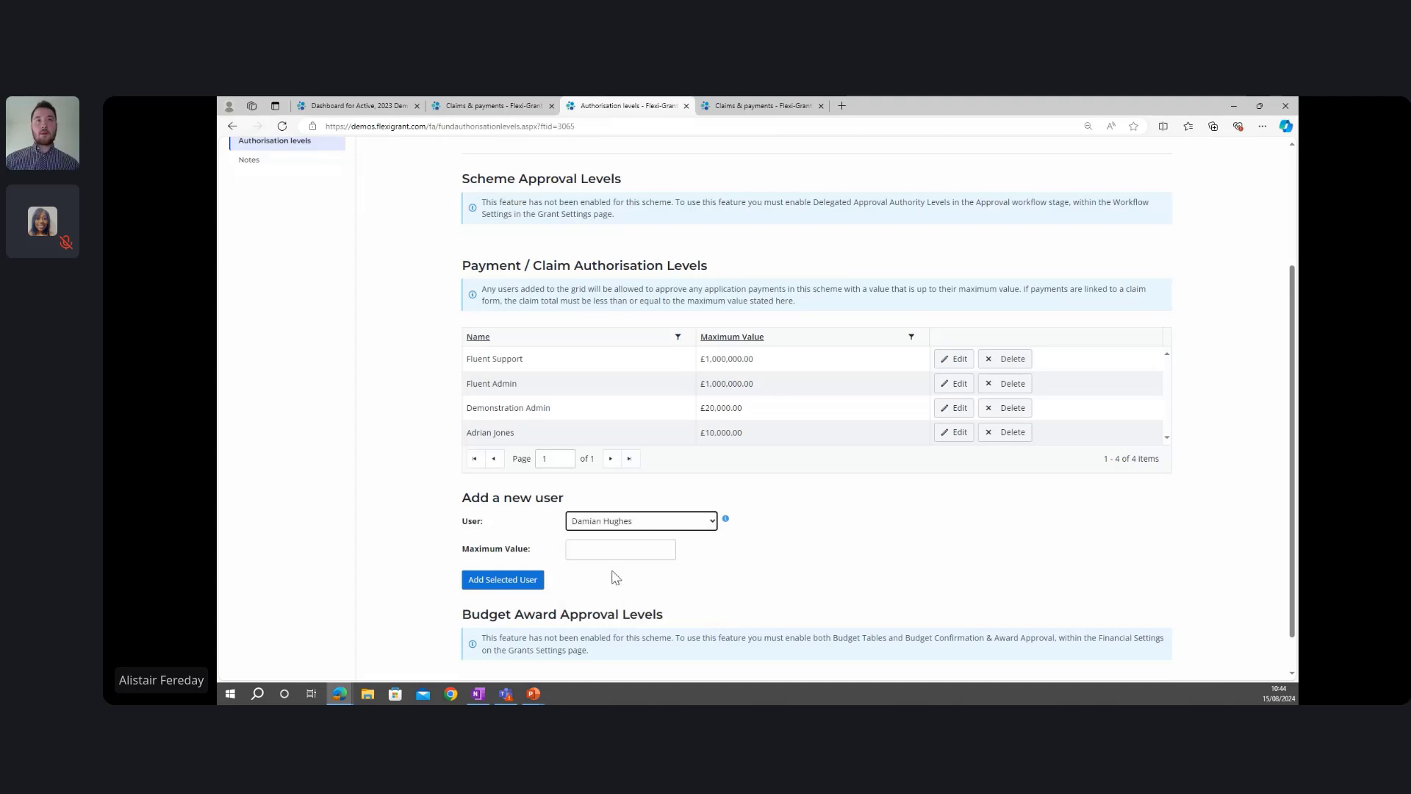
click(614, 550)
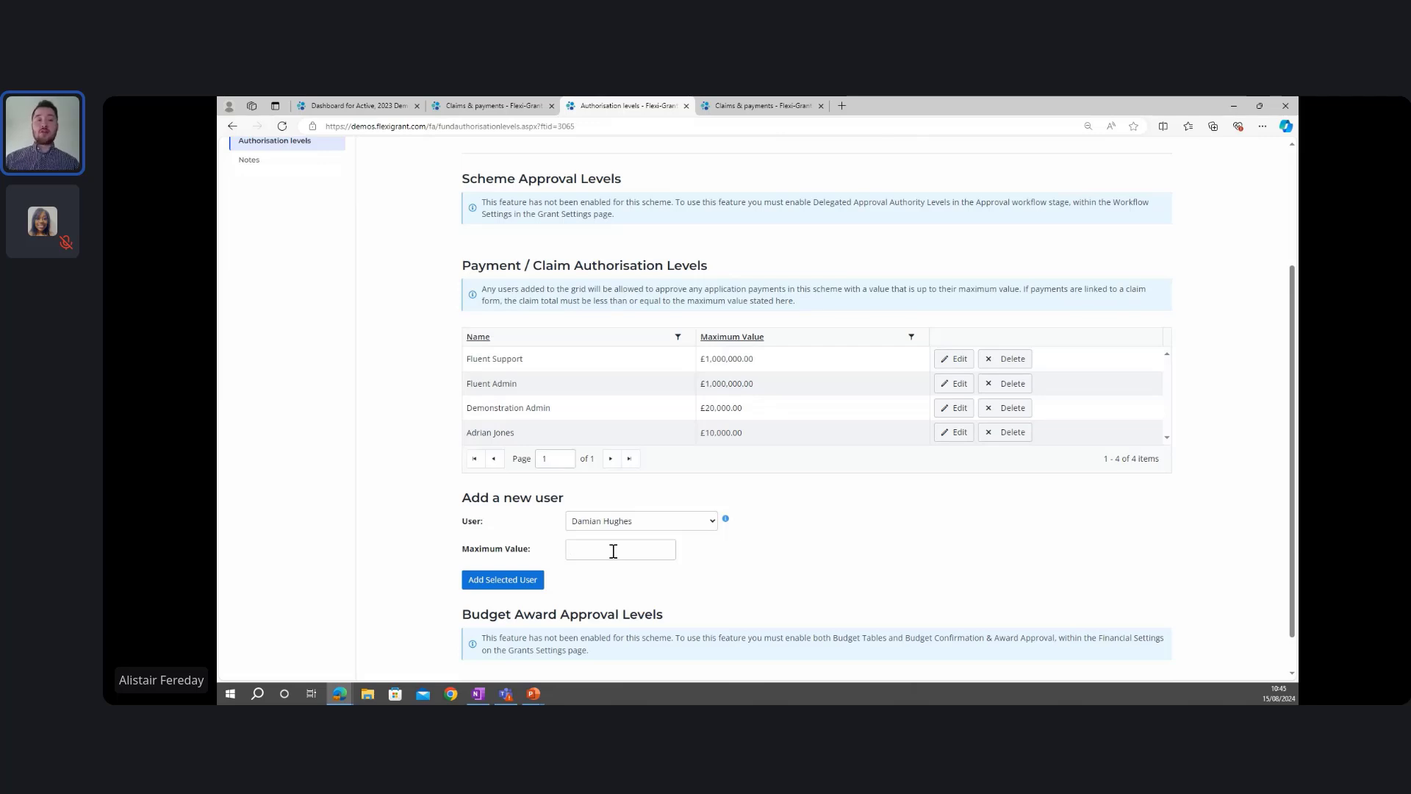
text(10,000)
click(582, 587)
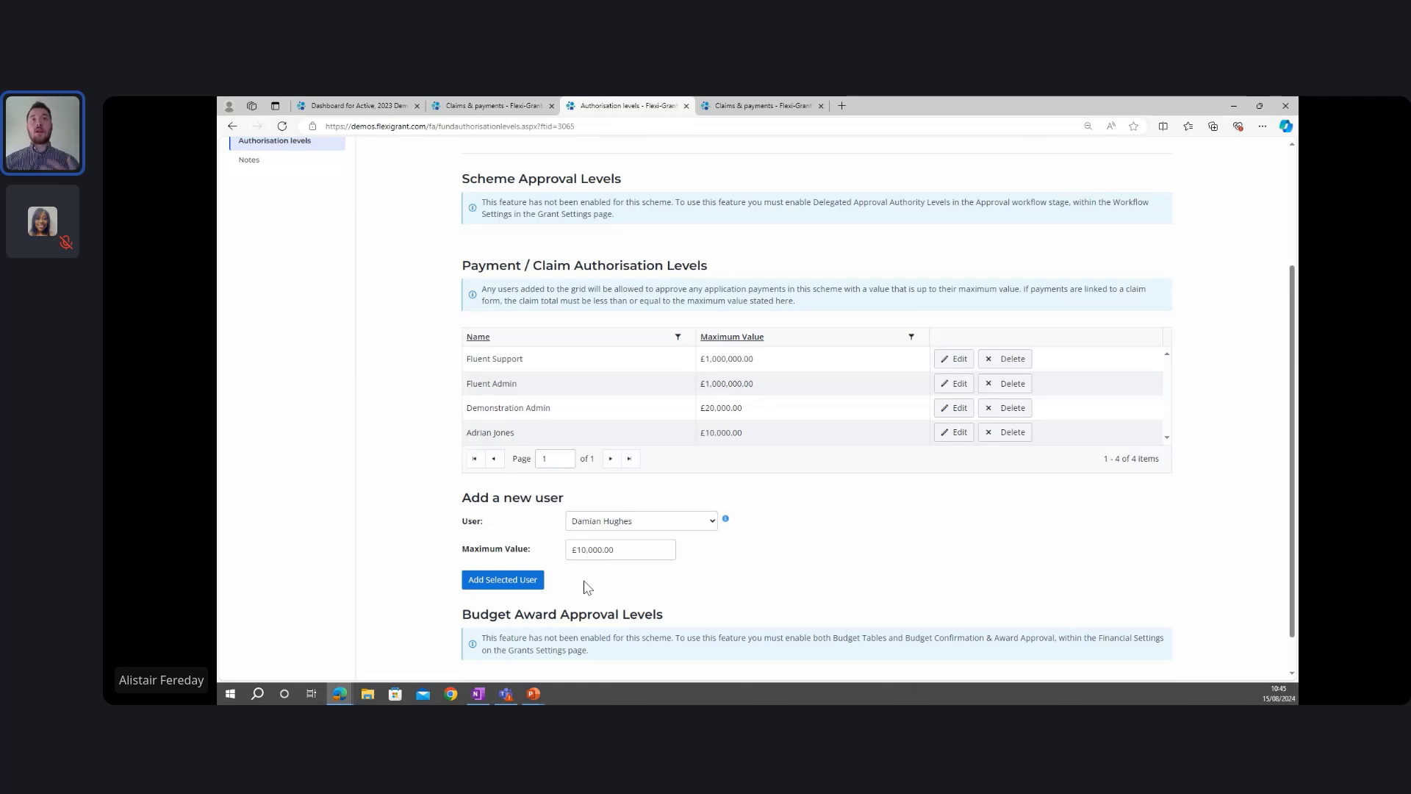
click(515, 580)
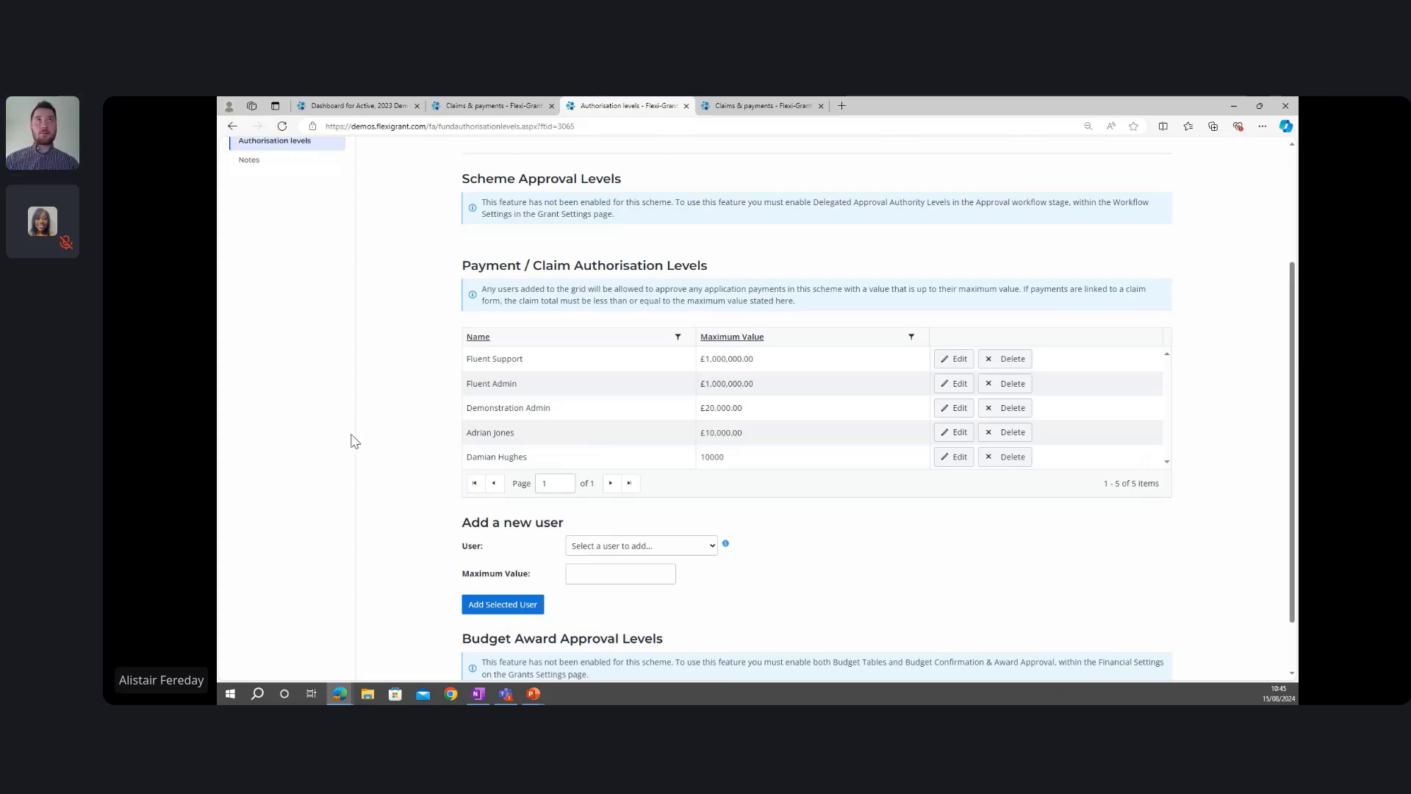
Open payment processing under grant management and filter the authorised payments by the 2023 Demonstration Grants (Budget tables) scheme.
scroll(379, 433, up, 1)
scroll(379, 433, up, 2)
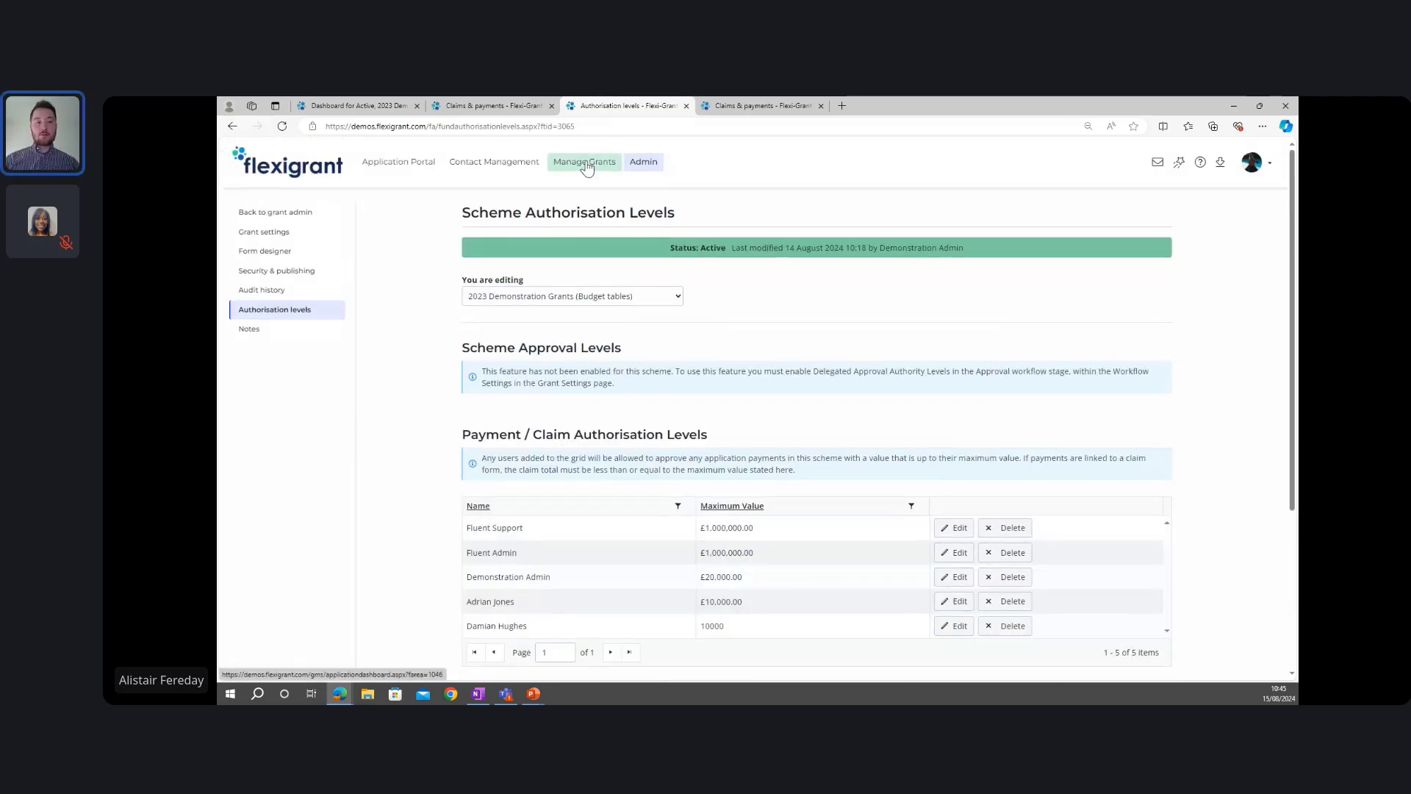
click(586, 163)
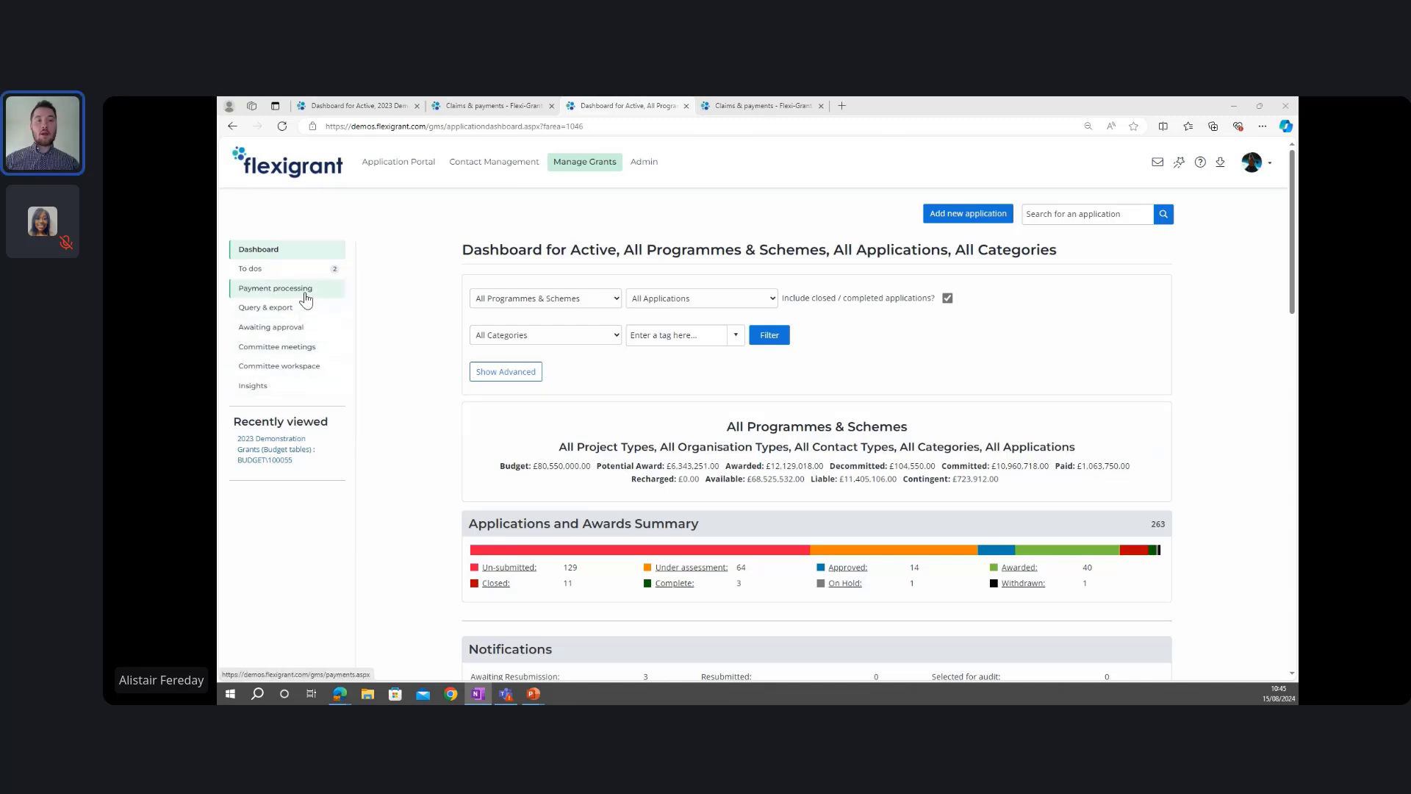
click(305, 297)
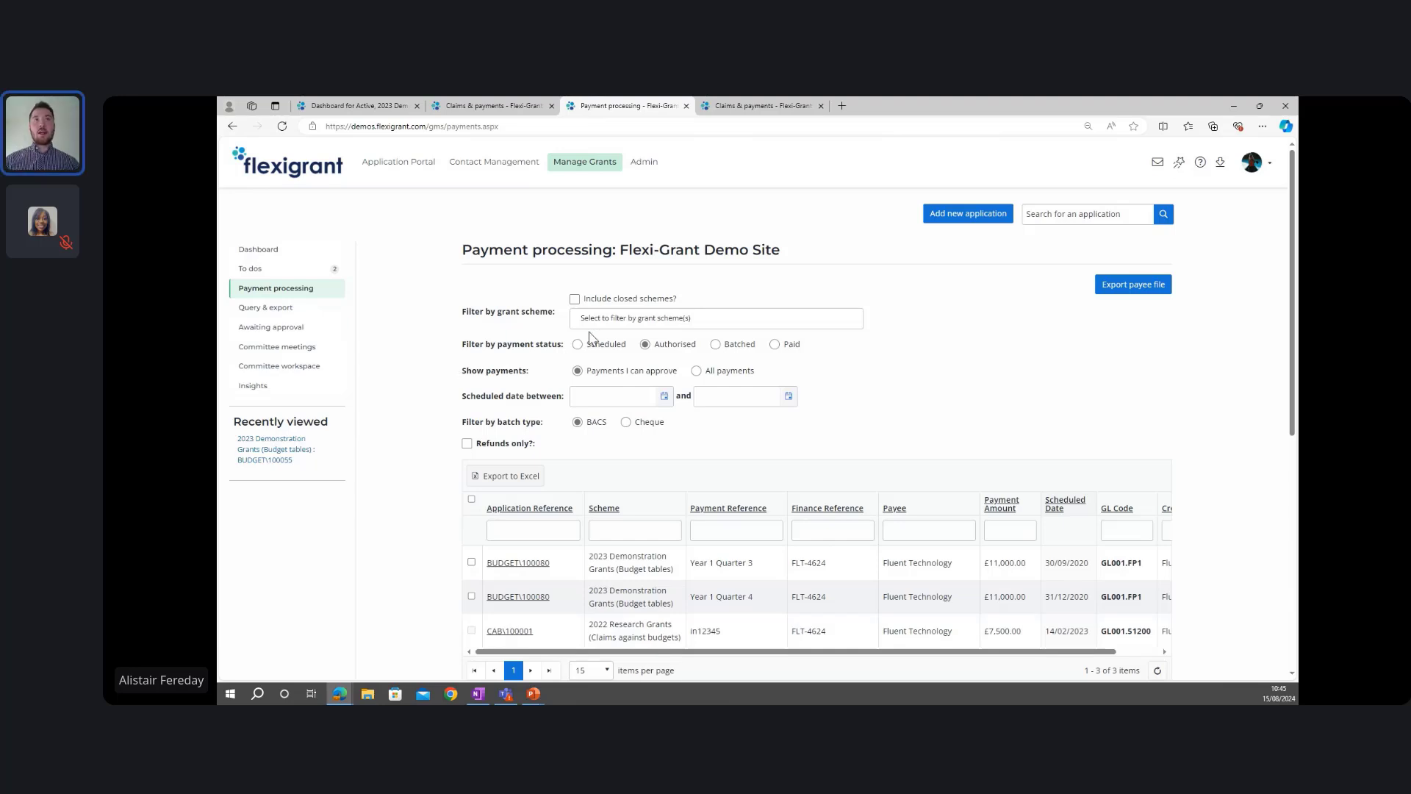
click(611, 320)
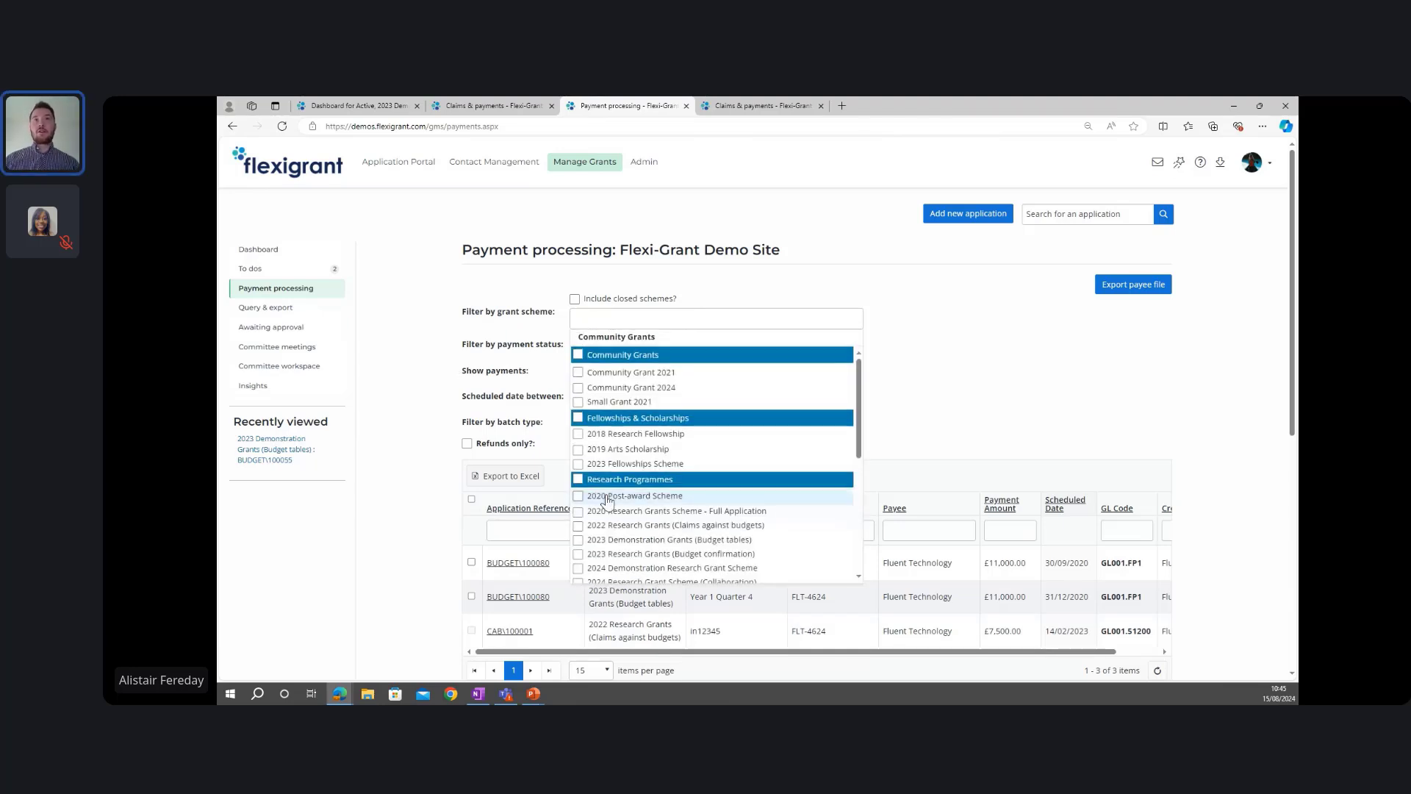
click(578, 540)
click(392, 434)
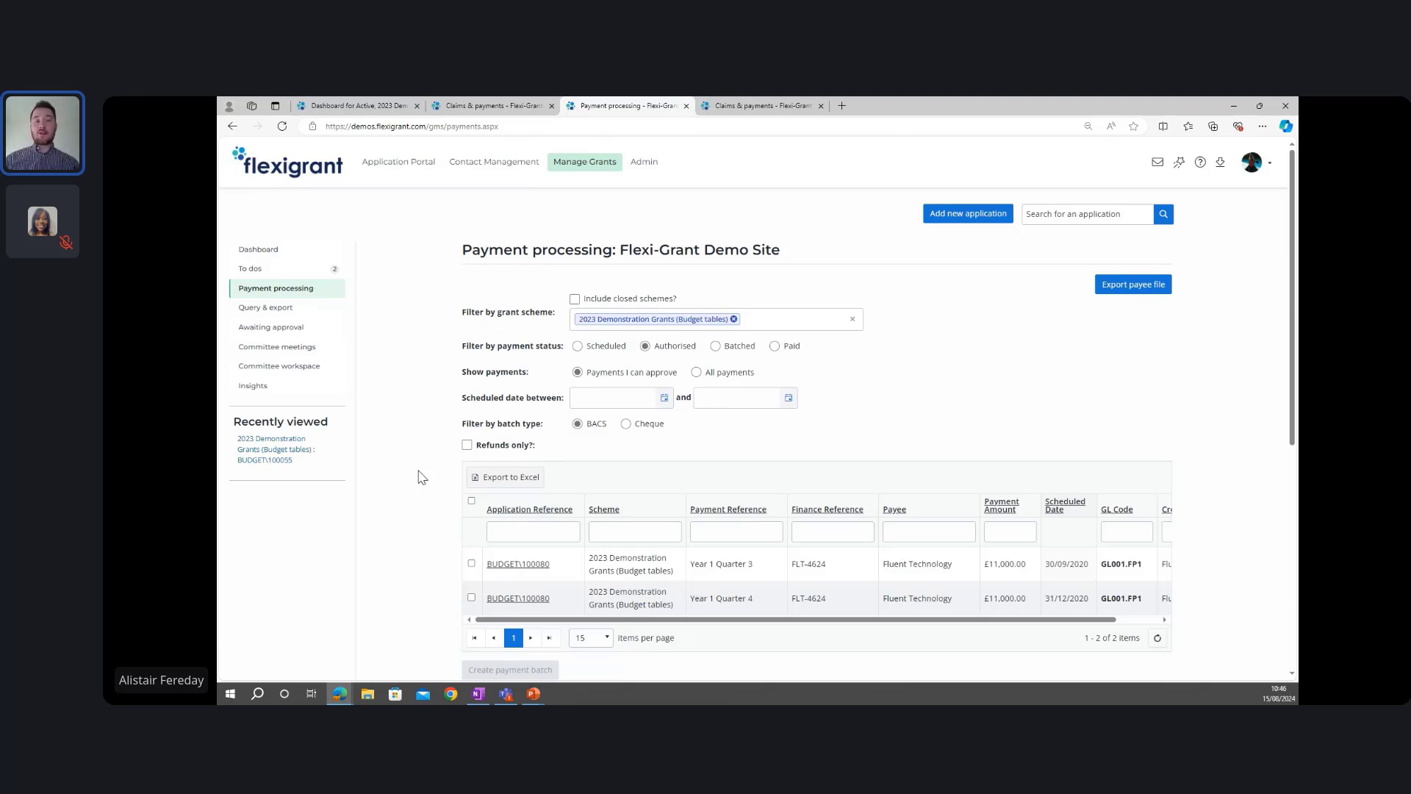
Select all listed authorised payments and create a payment batch from them, confirming the batching.
scroll(451, 485, down, 1)
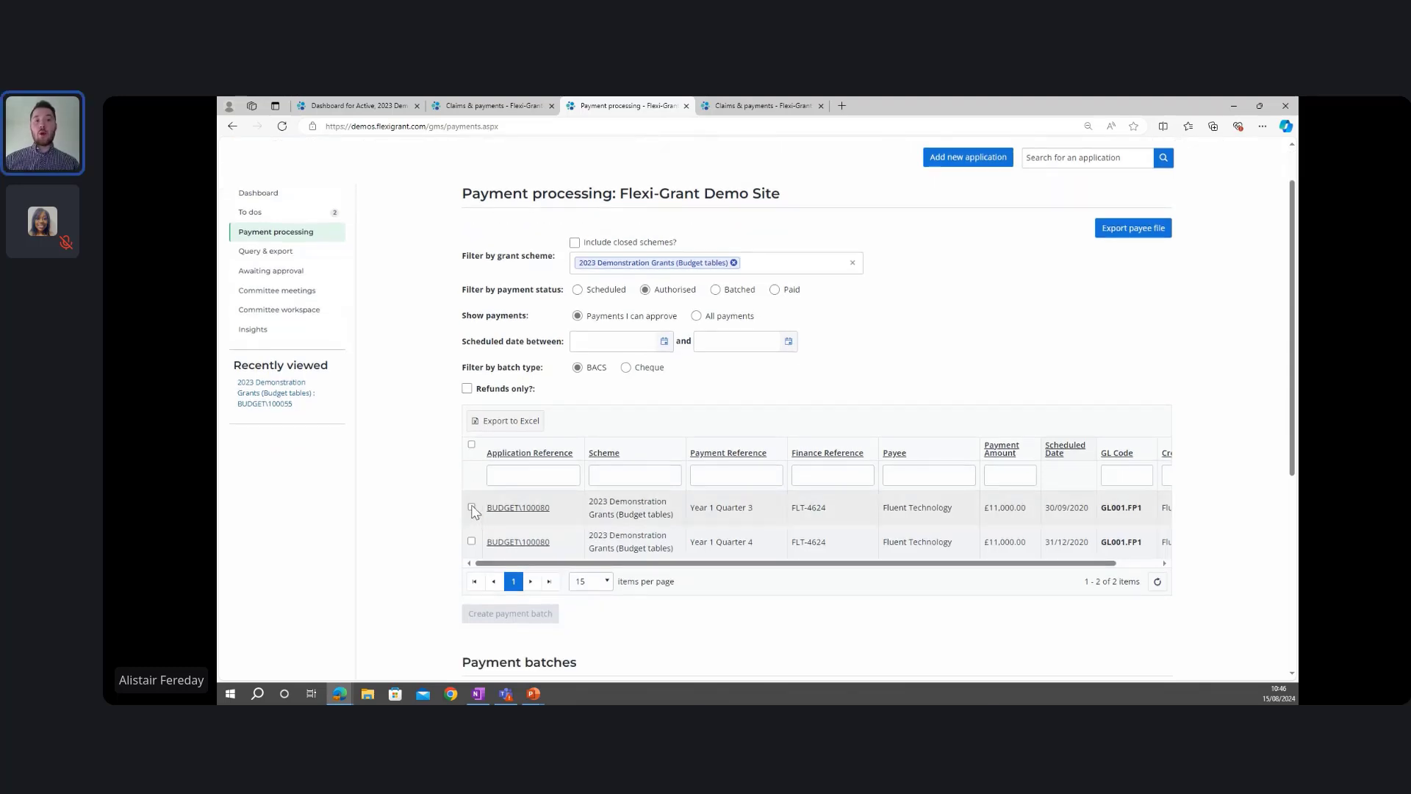
click(472, 444)
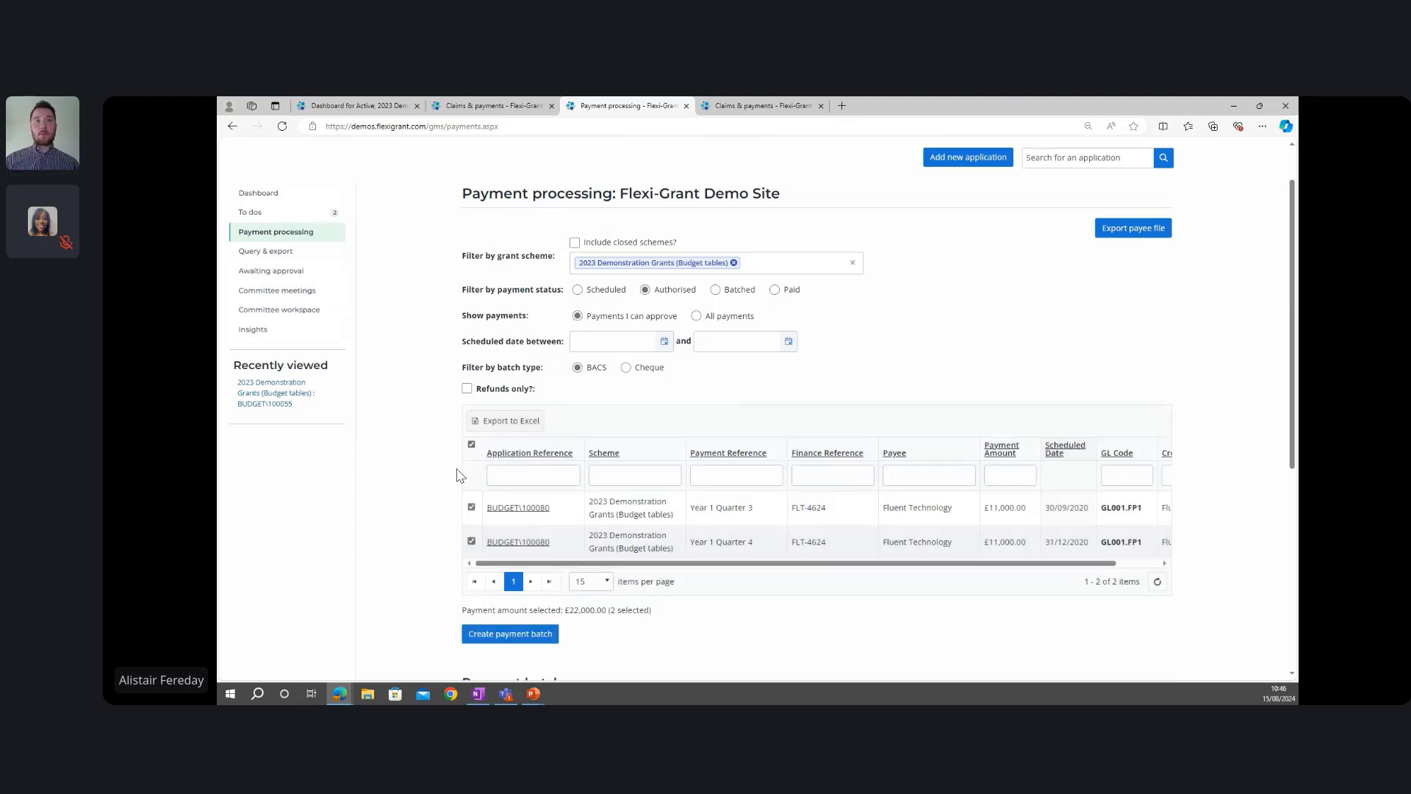
click(472, 641)
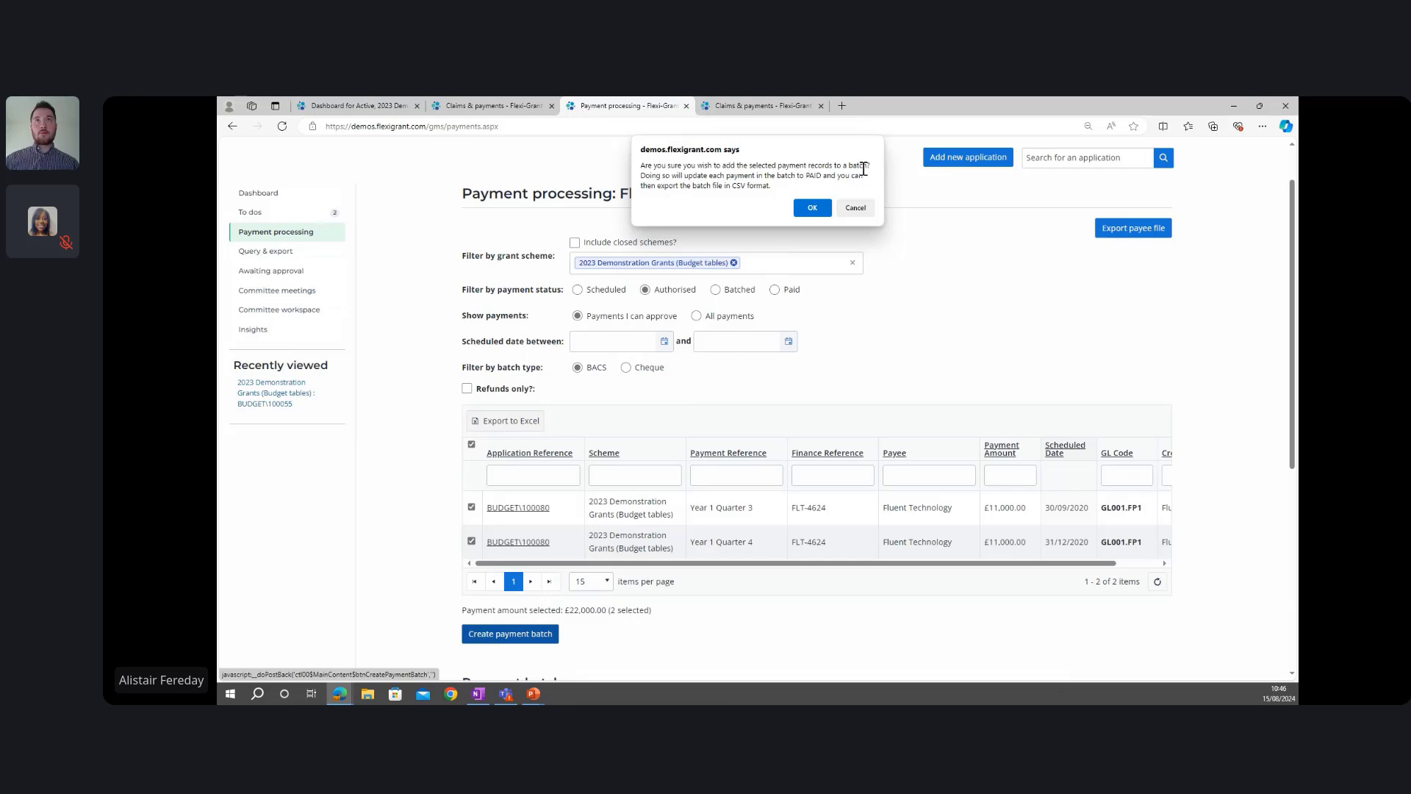
click(808, 208)
Export the payment batch dated 15/08/2024 to CSV, opening the downloaded file, and delete that batch.
scroll(421, 486, down, 2)
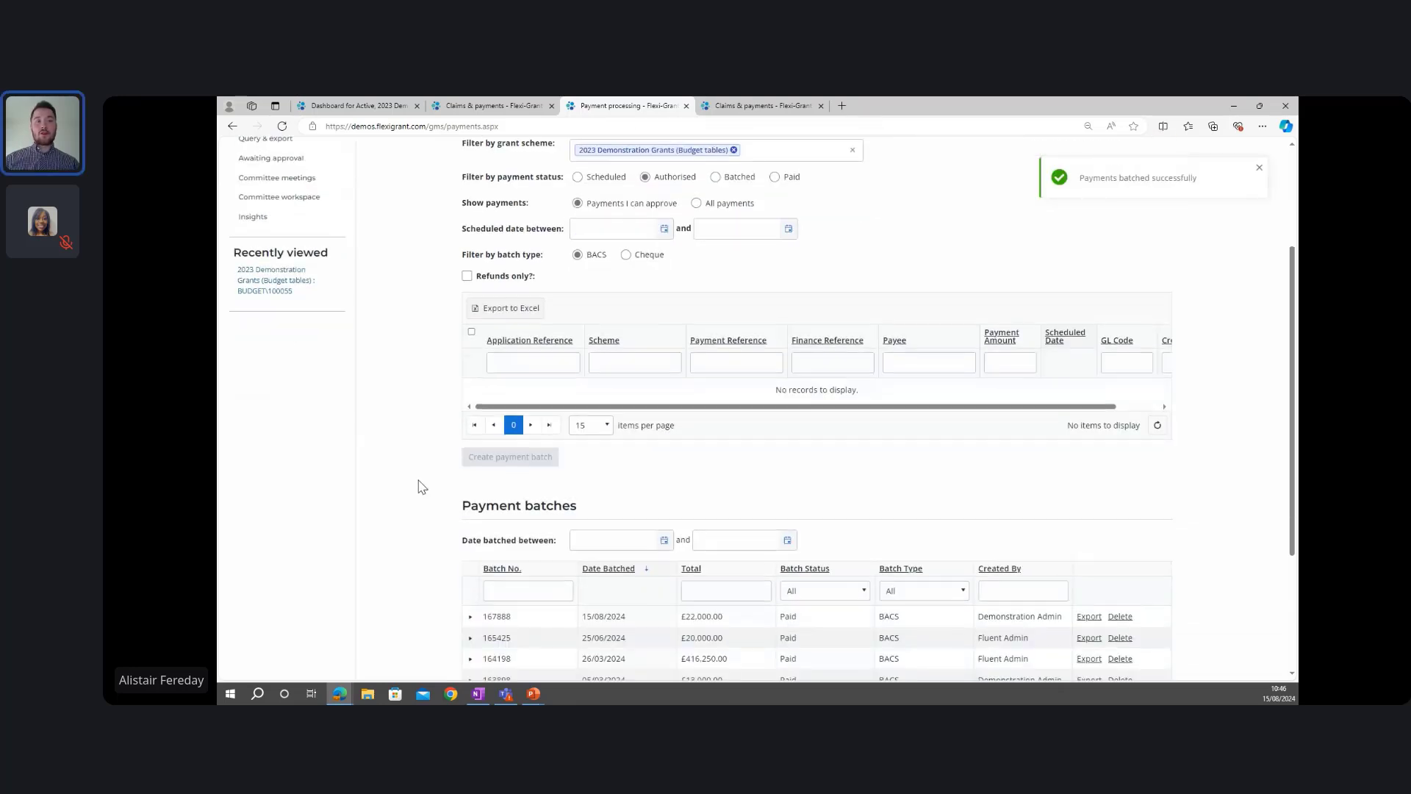
scroll(421, 487, down, 1)
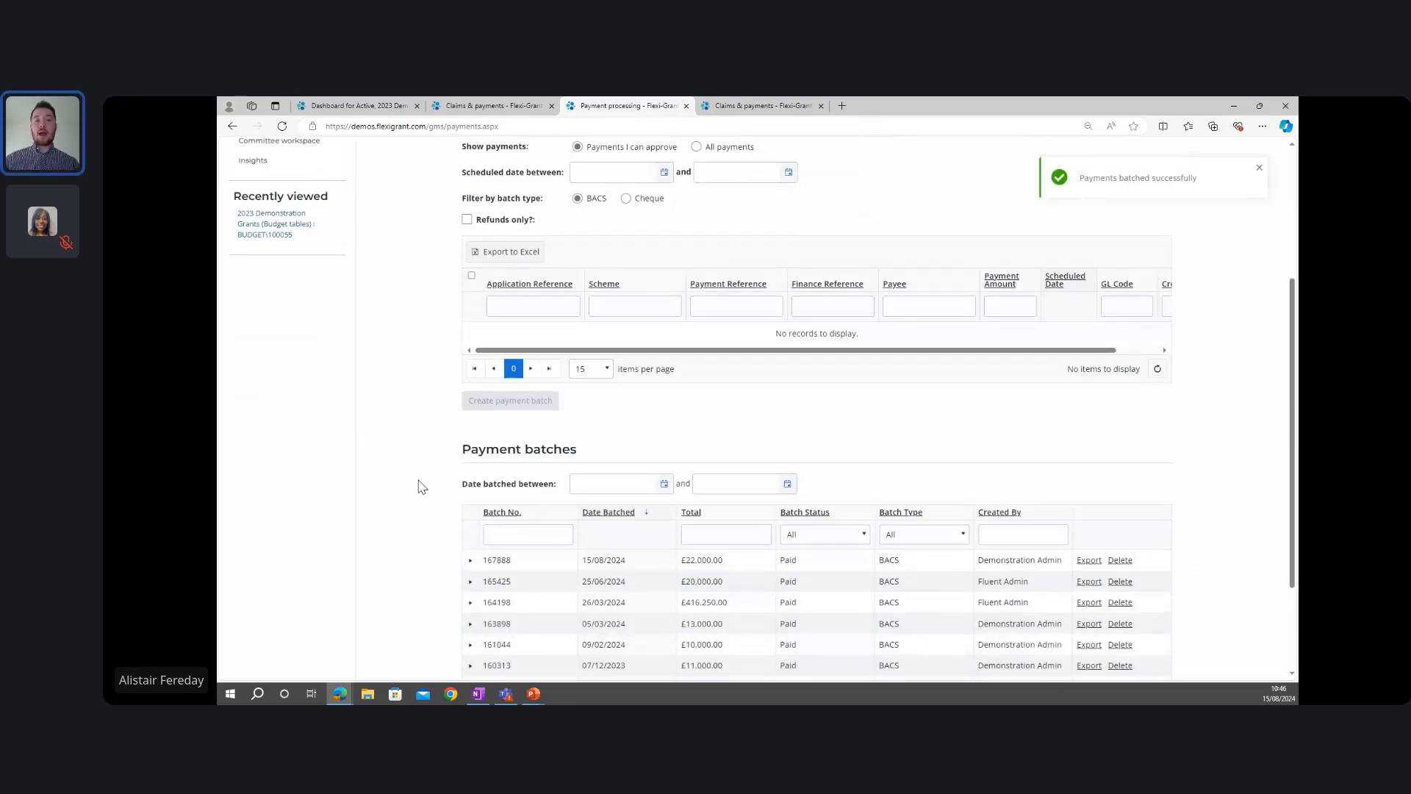
scroll(421, 486, down, 1)
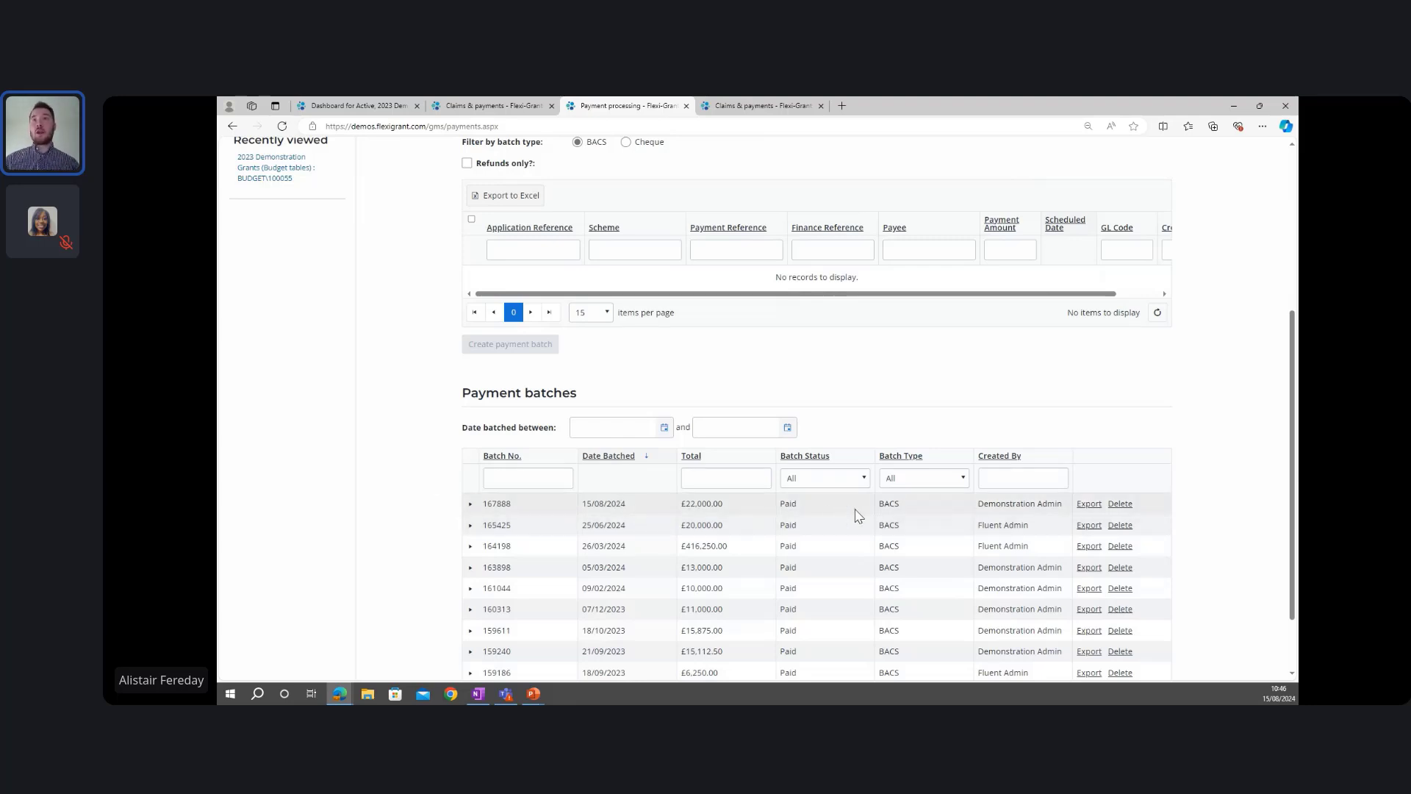
click(1088, 507)
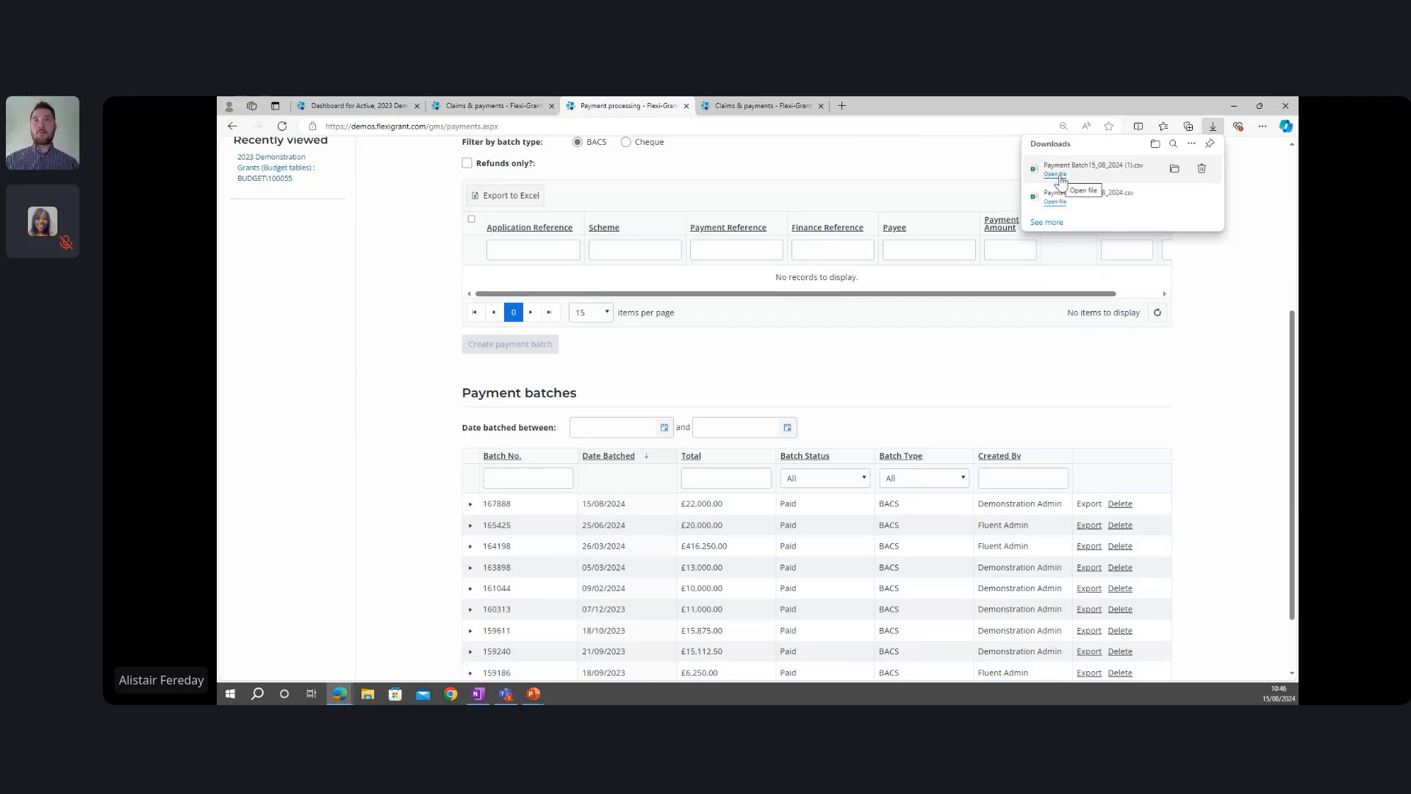
click(1060, 176)
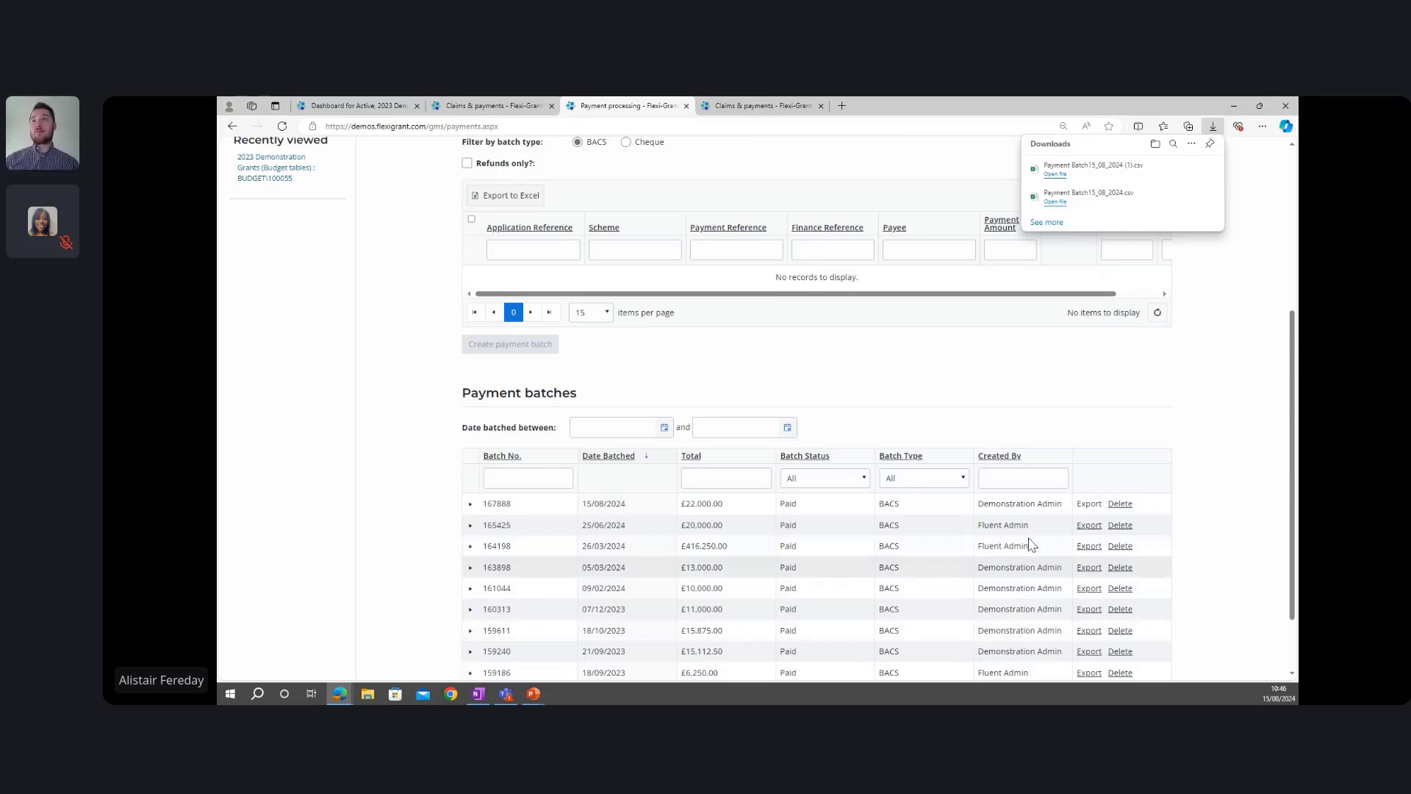
click(1122, 506)
click(811, 218)
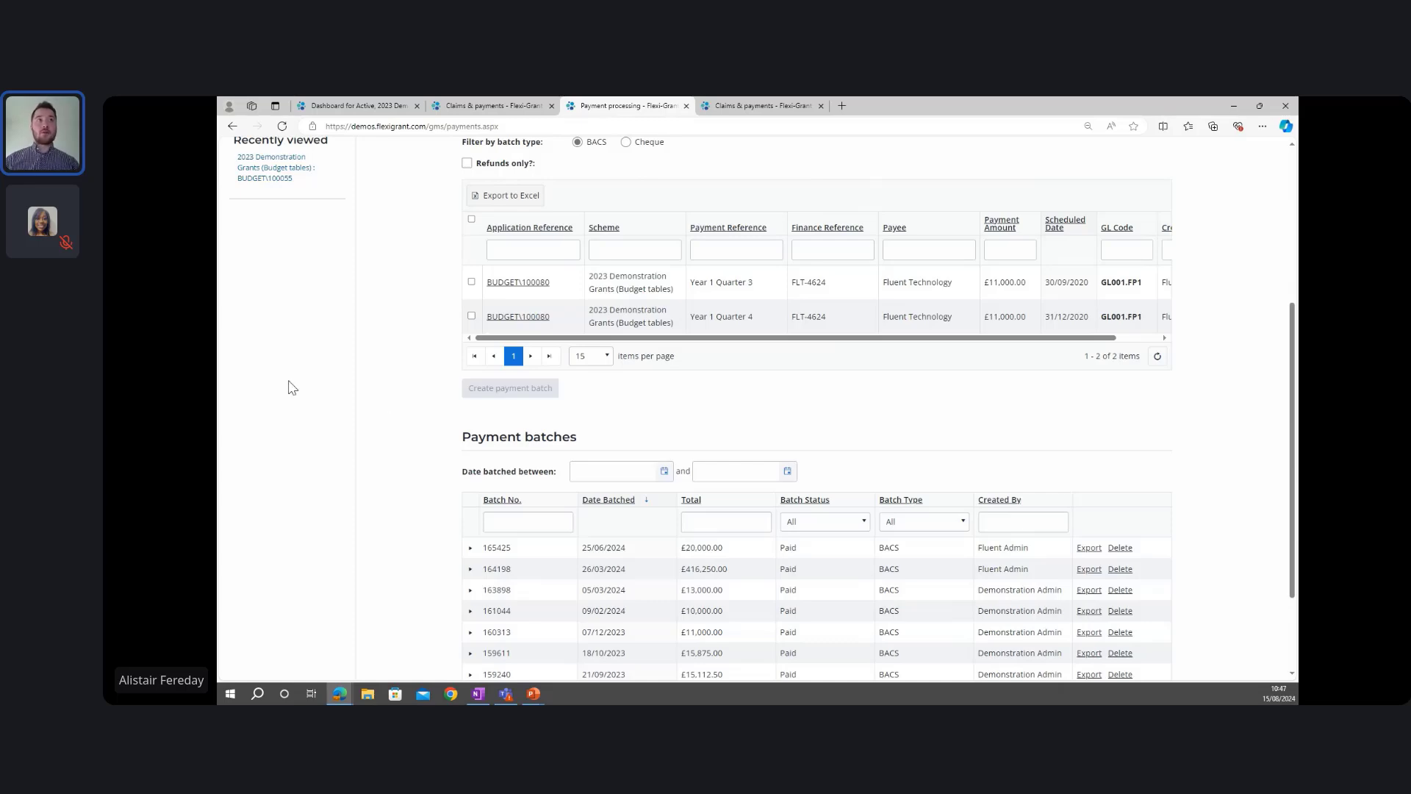
Open Query & Export and set the data source to Commitments and expenditure (from payments).
scroll(409, 413, up, 3)
scroll(409, 412, up, 1)
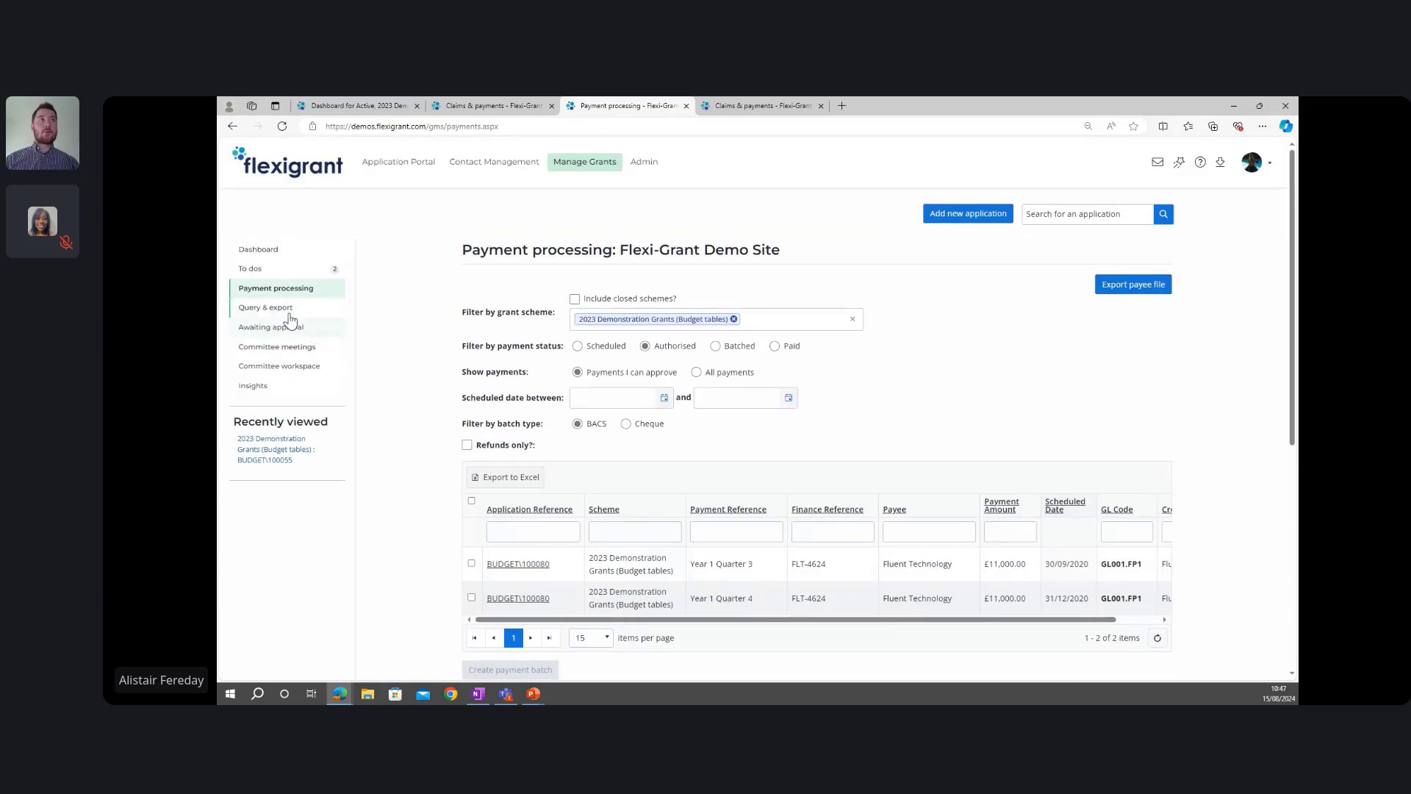
click(286, 316)
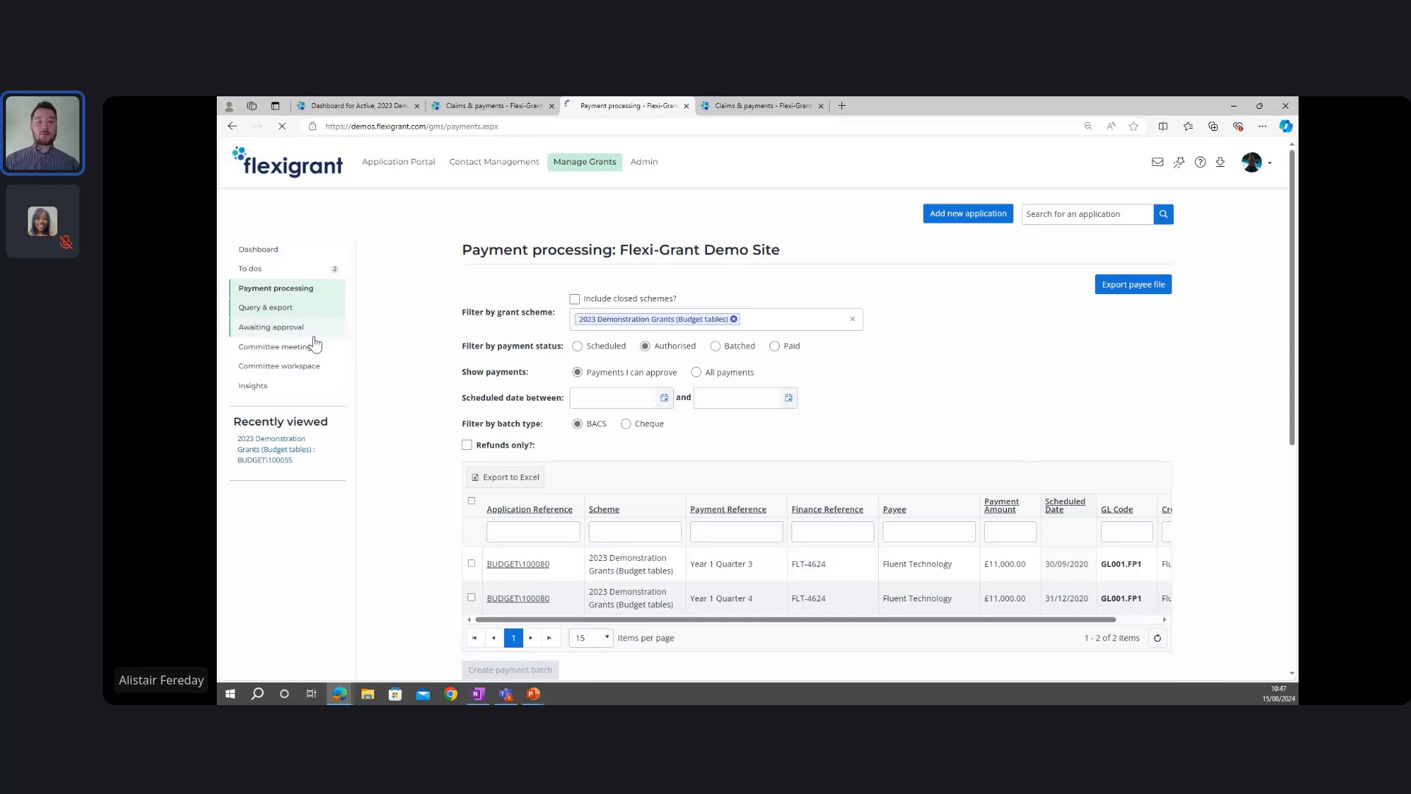
click(610, 354)
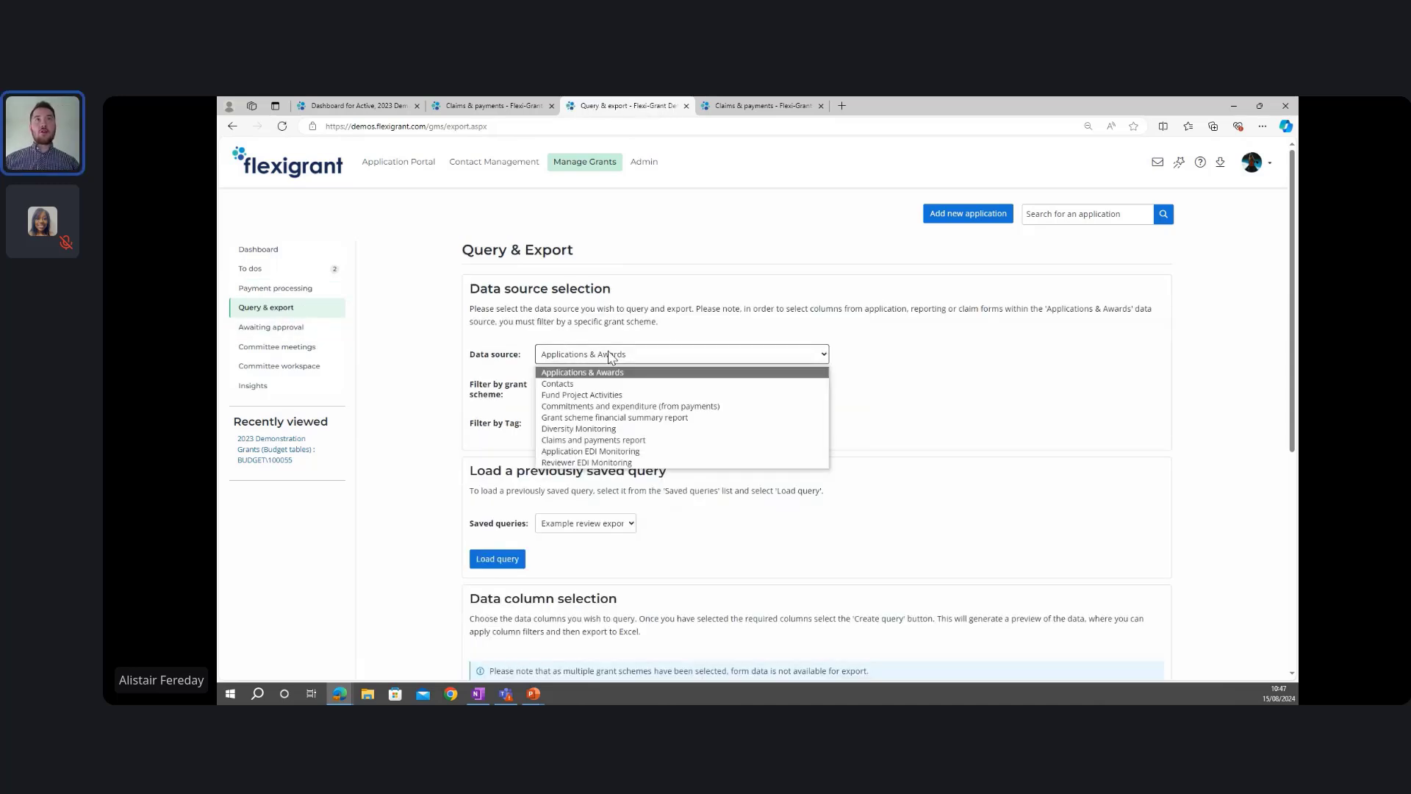
click(607, 406)
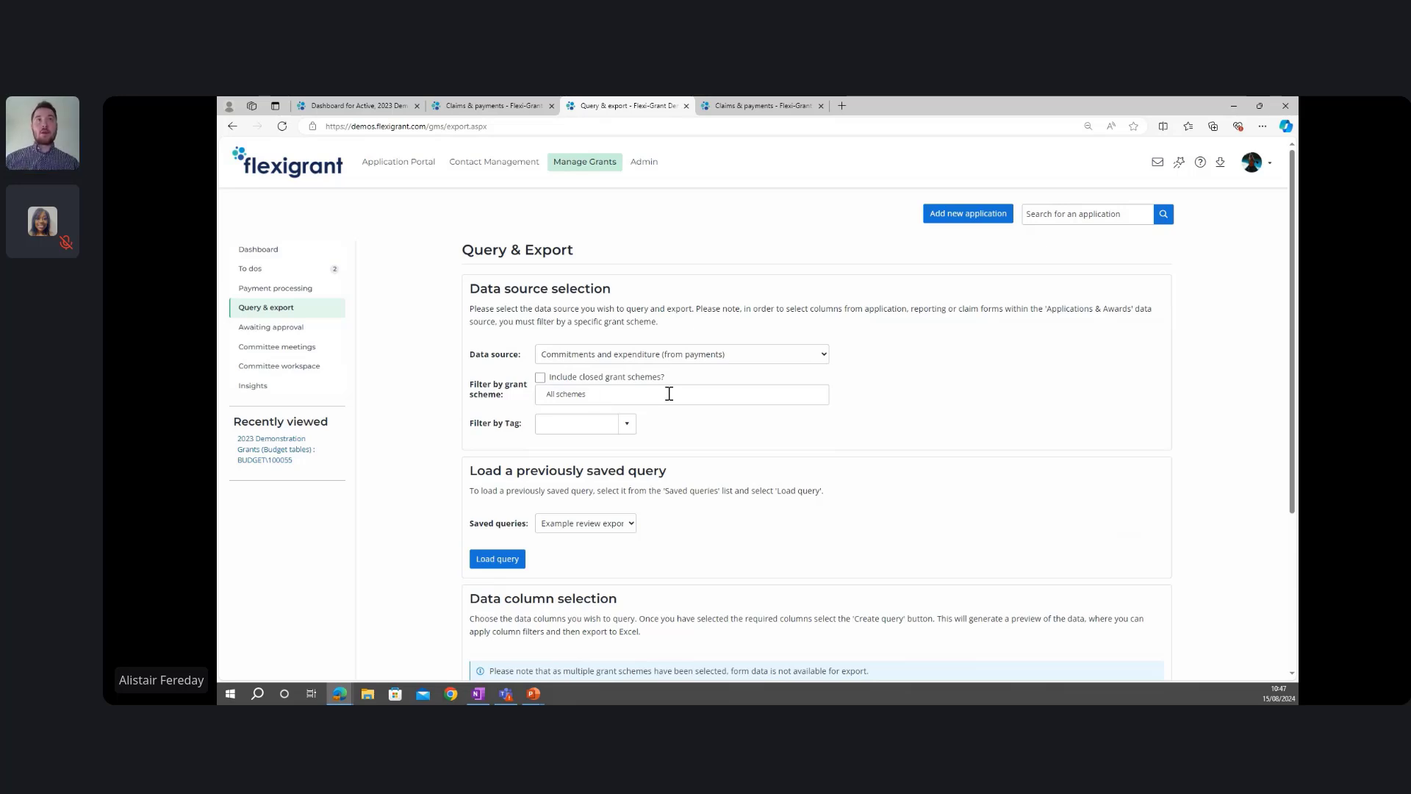
Filter the query's data source by the 2023 Demonstration Grants (Budget tables) scheme.
click(591, 395)
scroll(574, 574, down, 1)
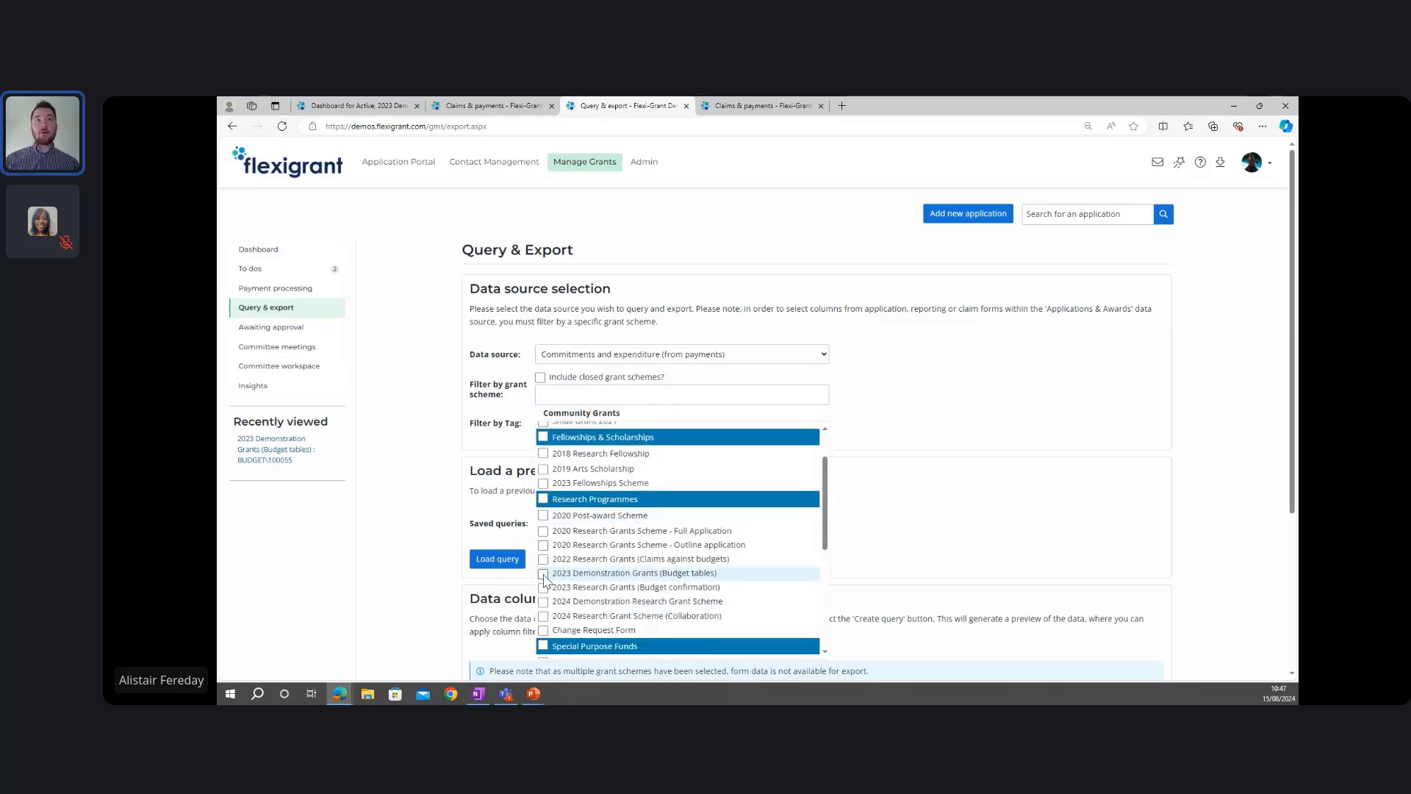
click(545, 580)
click(397, 470)
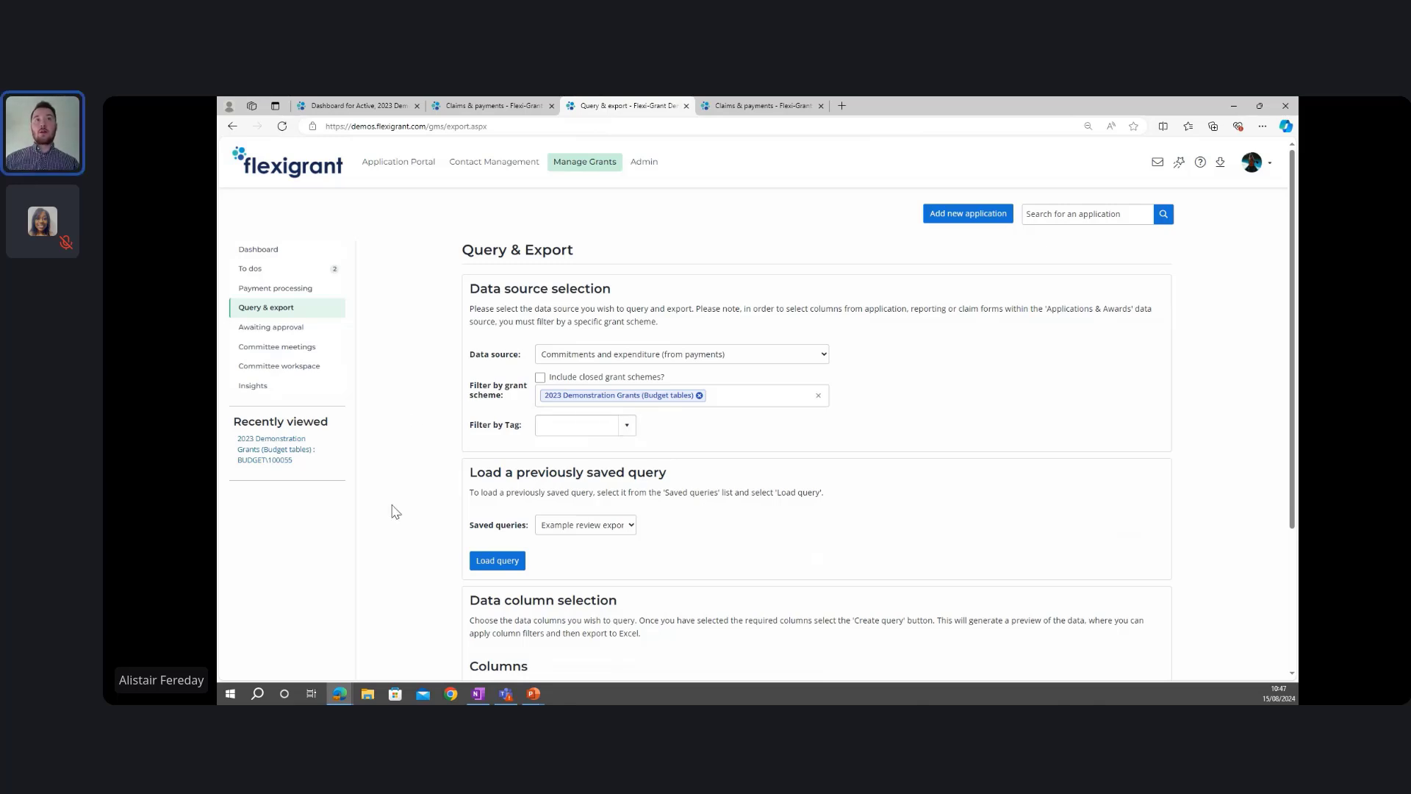
Include all the Application and Award holder columns in the commitments and expenditure query.
scroll(394, 510, down, 2)
scroll(394, 512, down, 1)
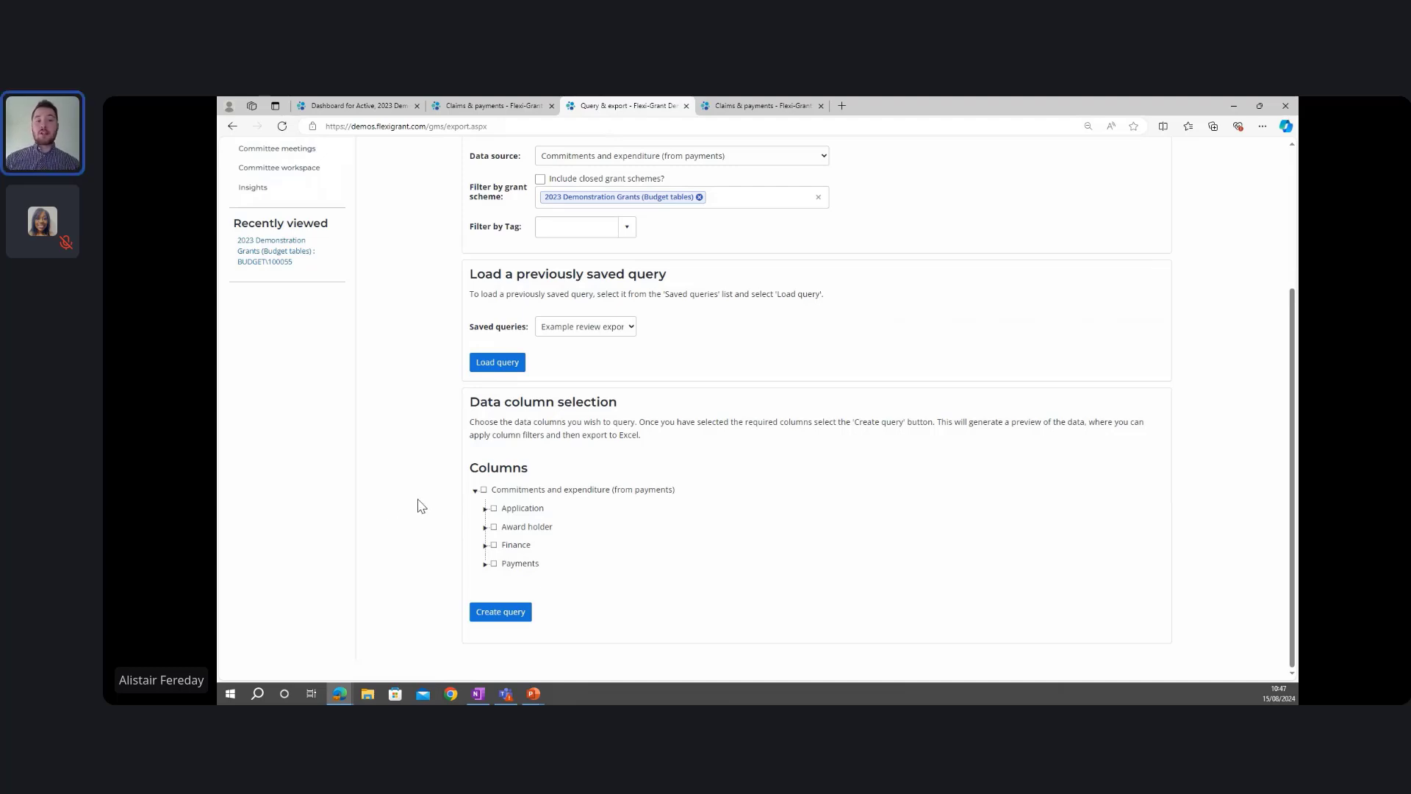
click(485, 510)
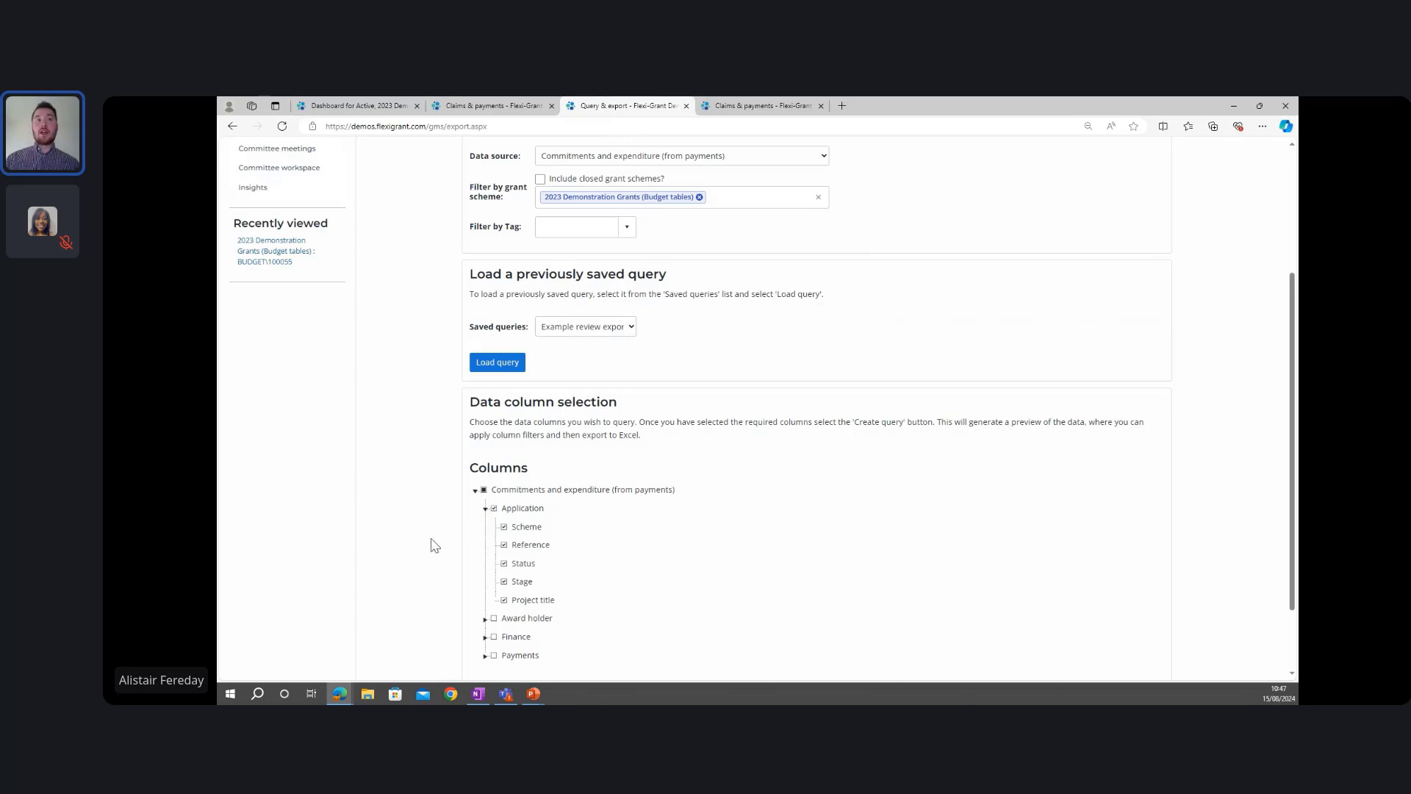
scroll(434, 544, down, 1)
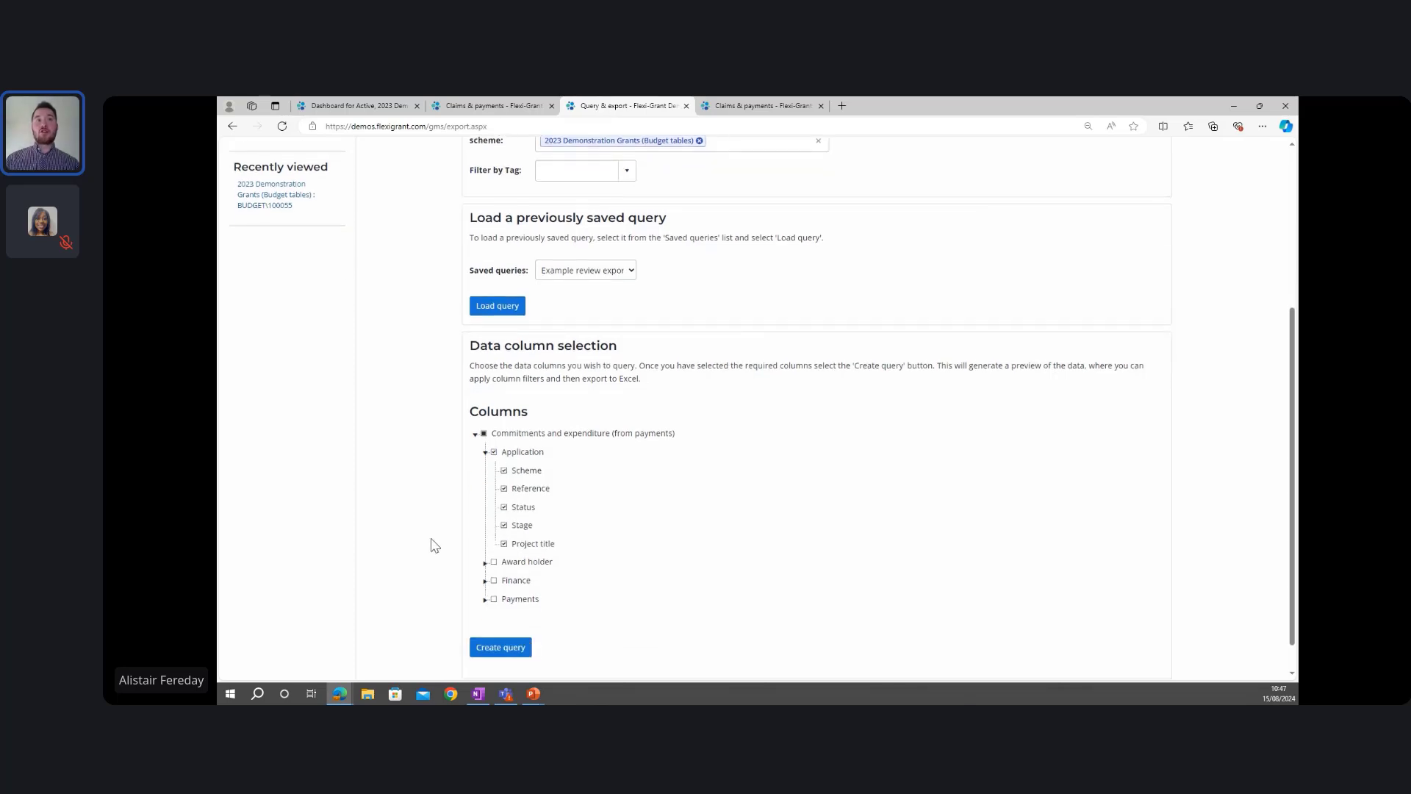
click(484, 563)
key(ctrl+plus)
scroll(438, 553, down, 2)
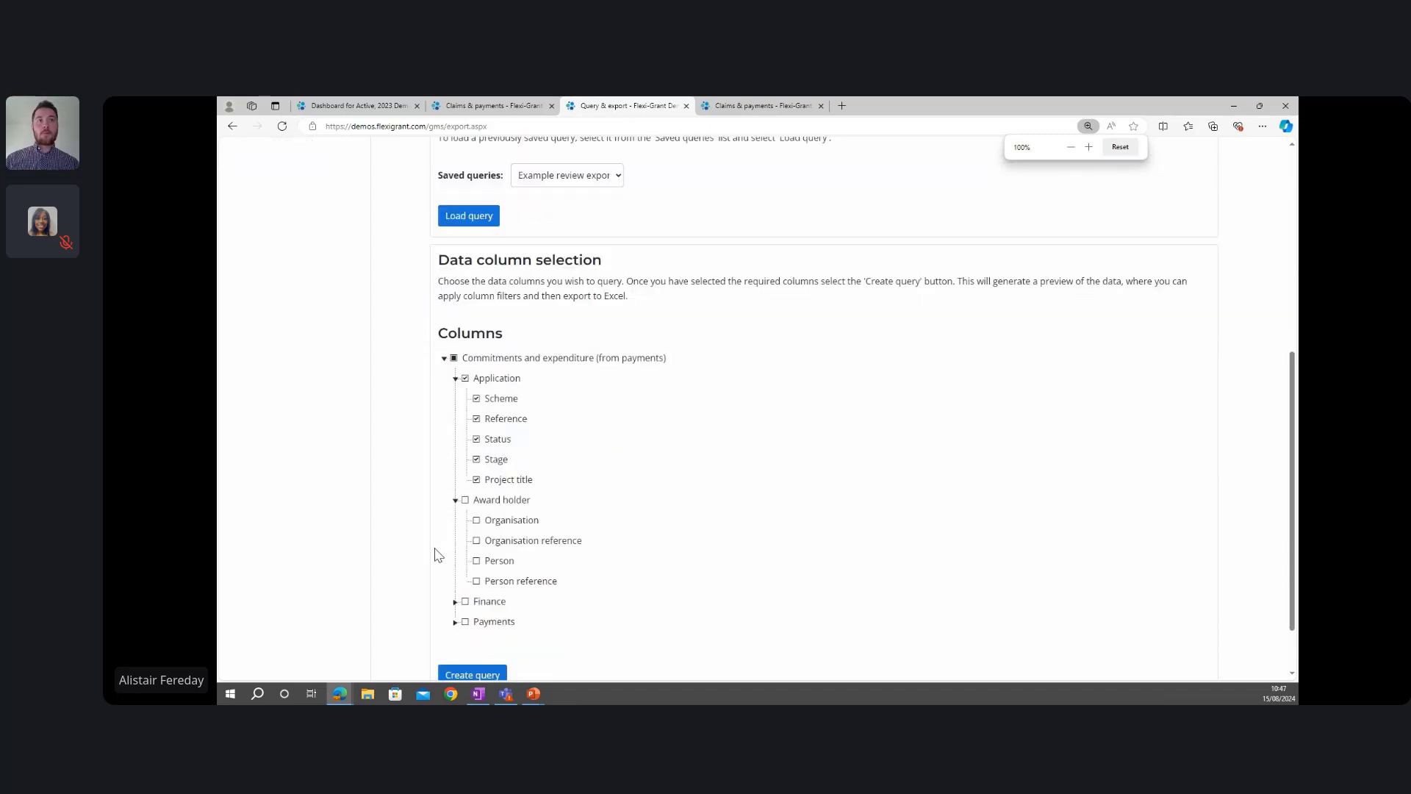
scroll(437, 555, down, 1)
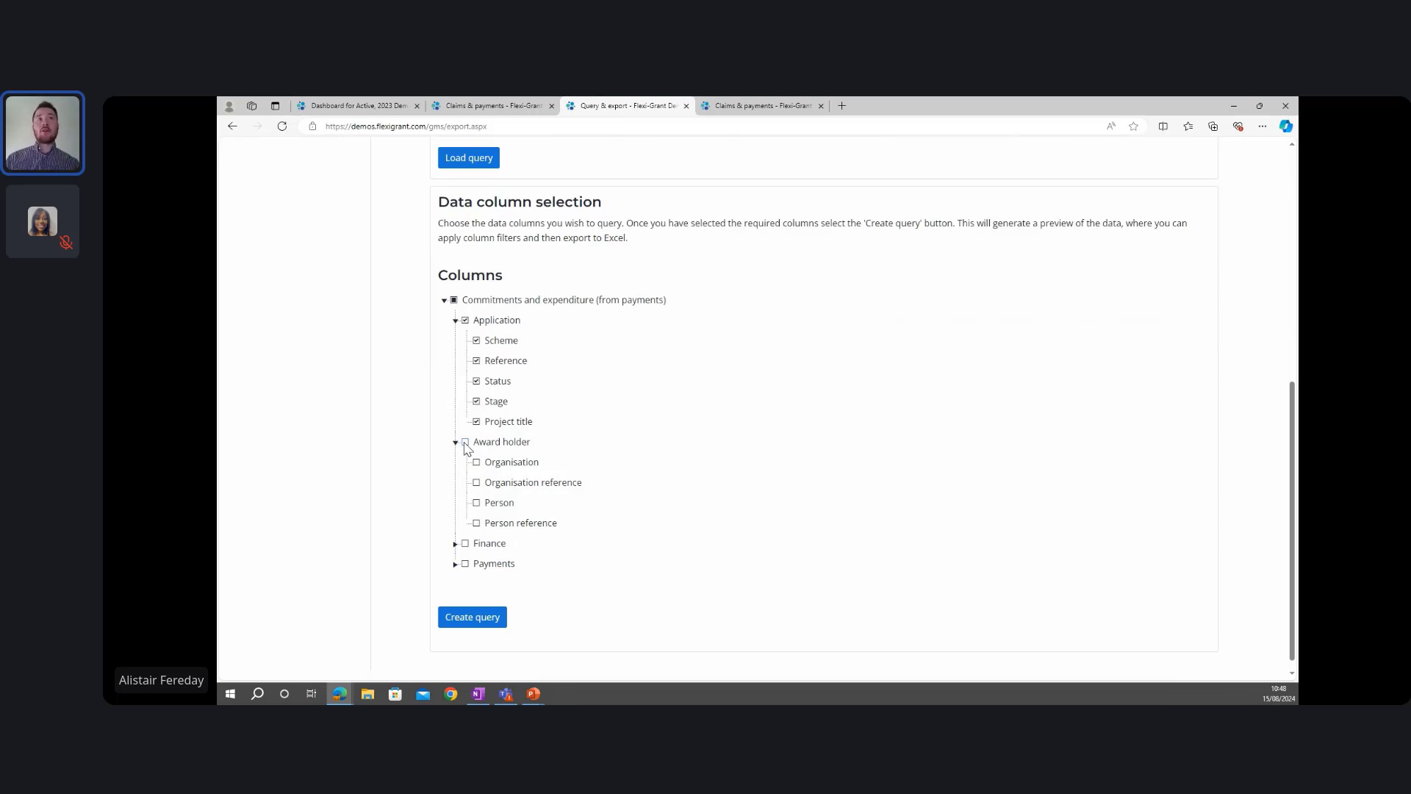
click(465, 442)
Add the Finance columns Funding source, Budget type and Budget type code to the query.
click(454, 544)
scroll(430, 535, down, 2)
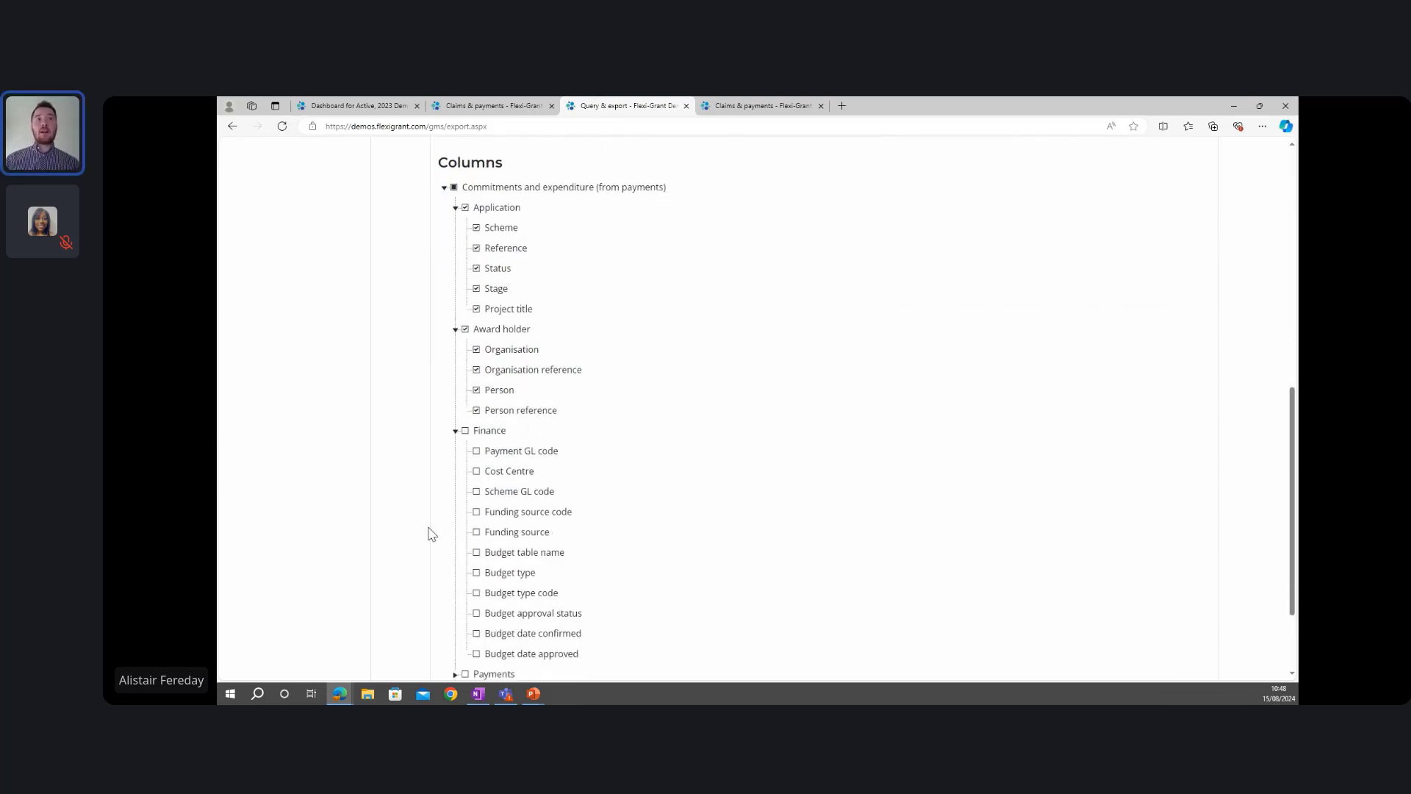
scroll(430, 535, down, 1)
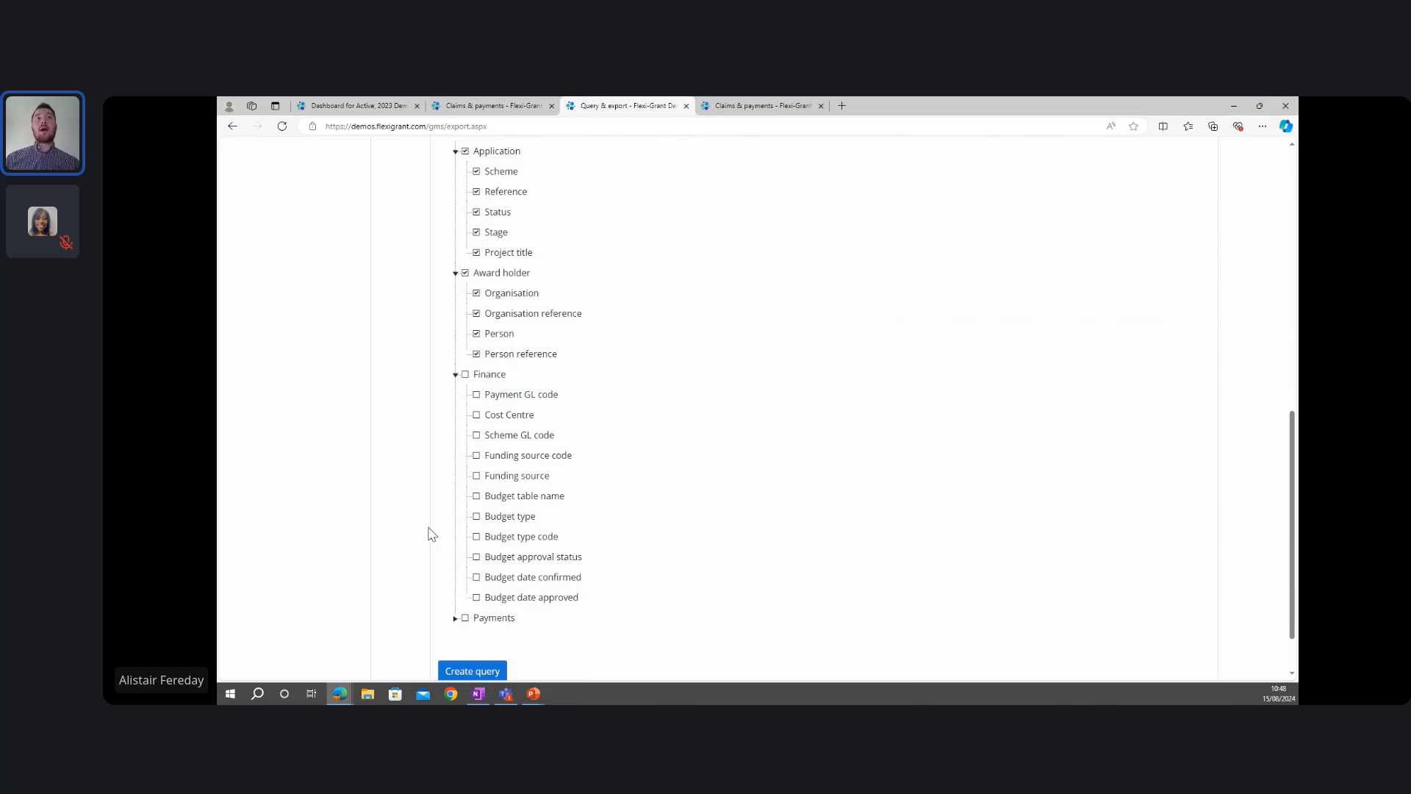
click(477, 476)
click(476, 516)
click(477, 537)
scroll(412, 573, down, 1)
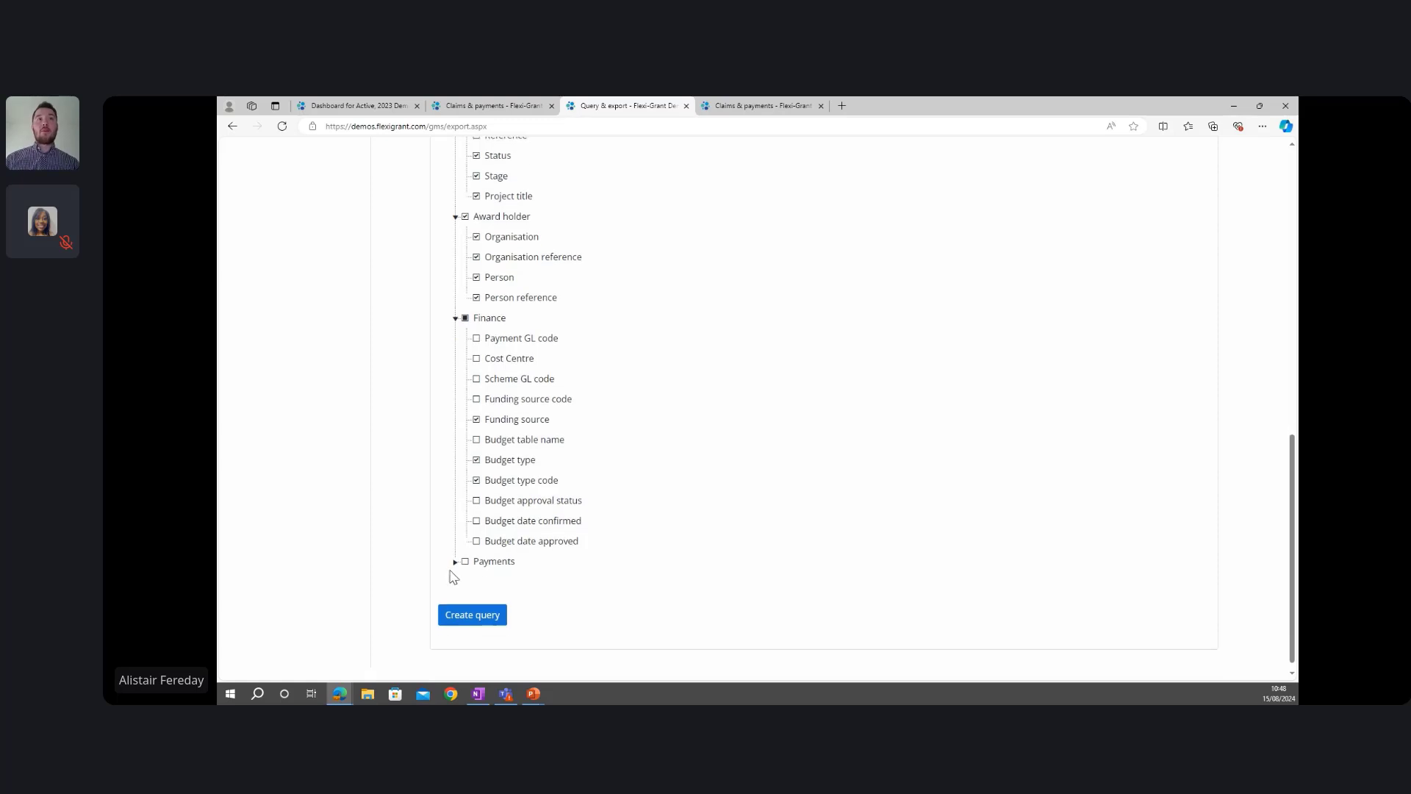
Add the Payments columns Payment ID, Payment reference, Description, Amount, Status, Authorised by and Batch number to the query.
click(455, 557)
scroll(423, 556, down, 3)
scroll(424, 556, down, 2)
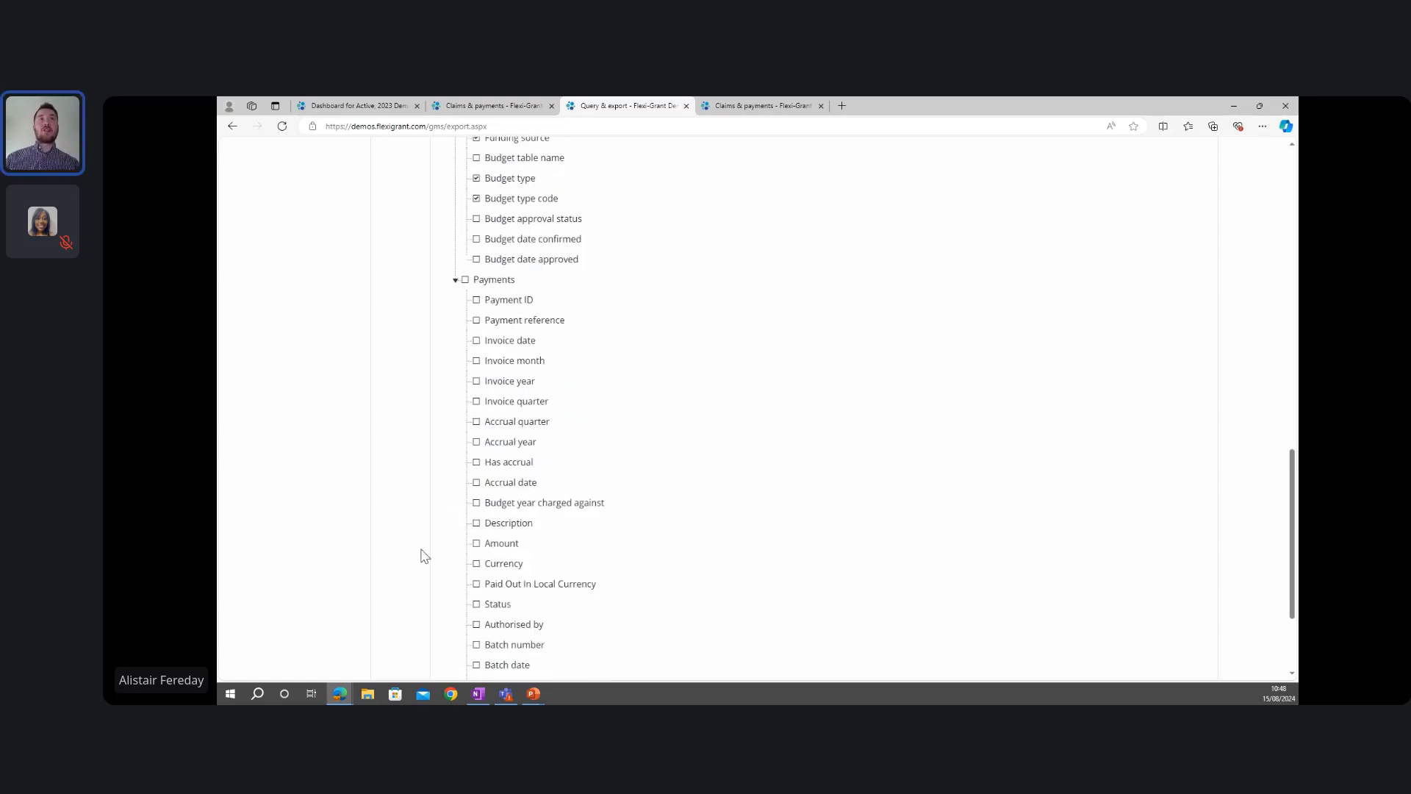
click(476, 320)
scroll(406, 449, down, 1)
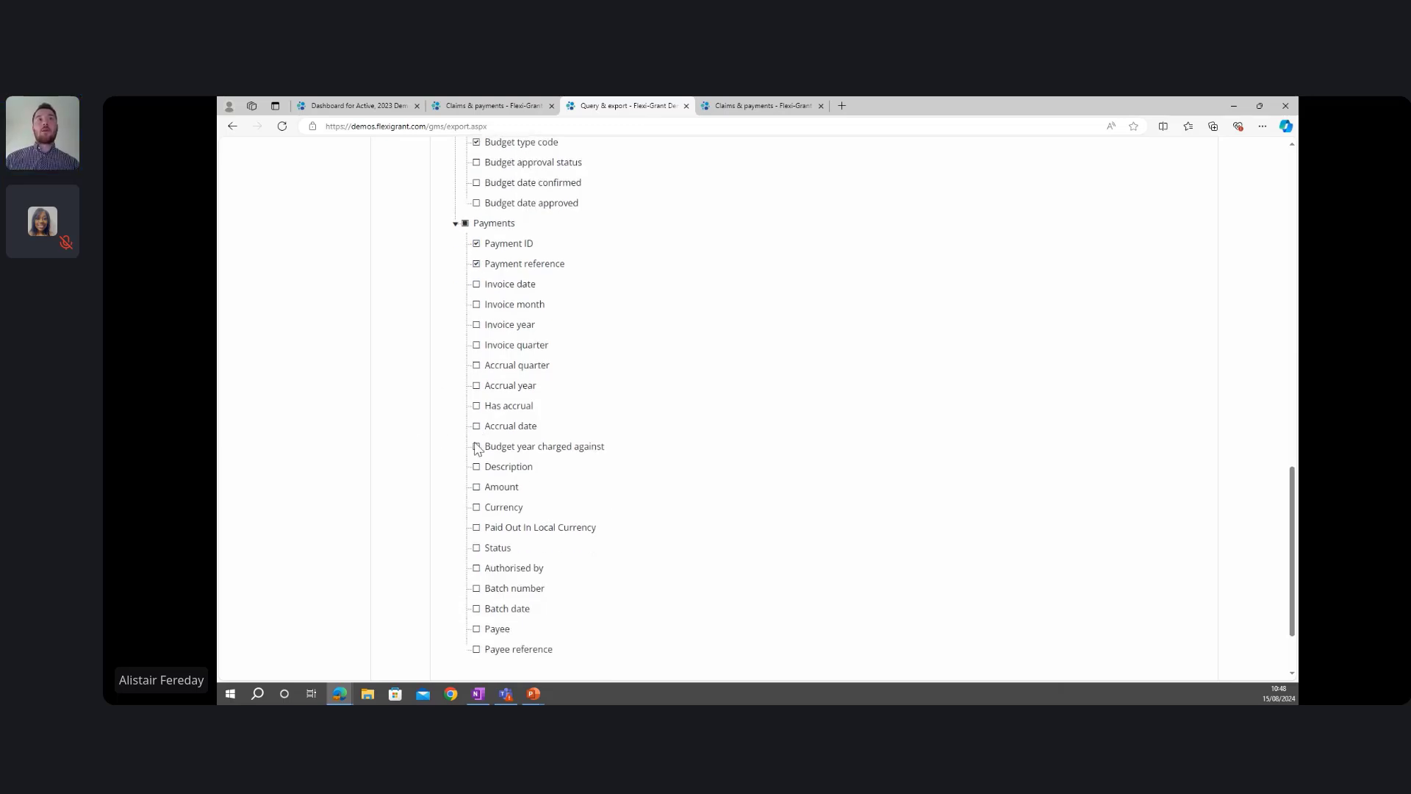
click(476, 466)
click(477, 487)
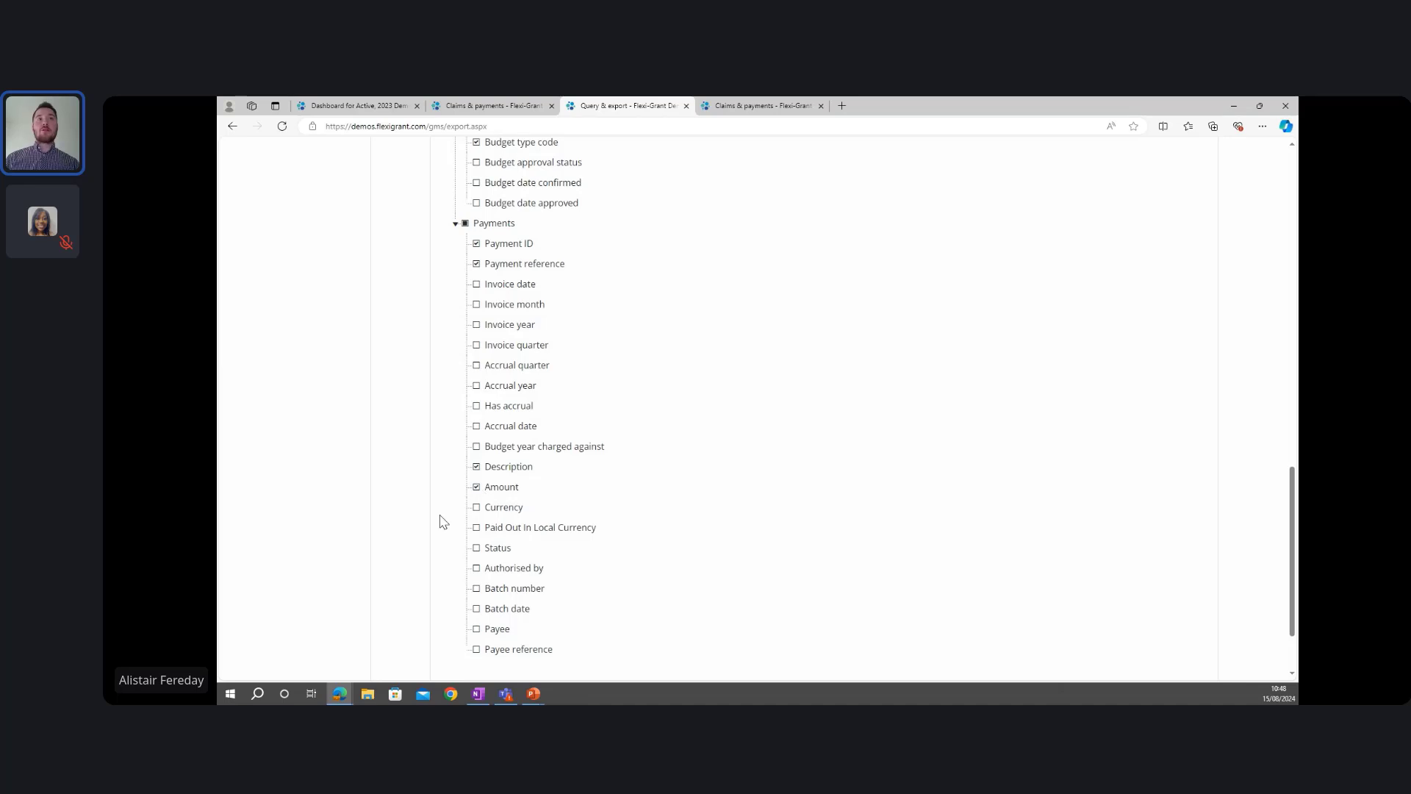
click(477, 548)
click(477, 569)
click(476, 589)
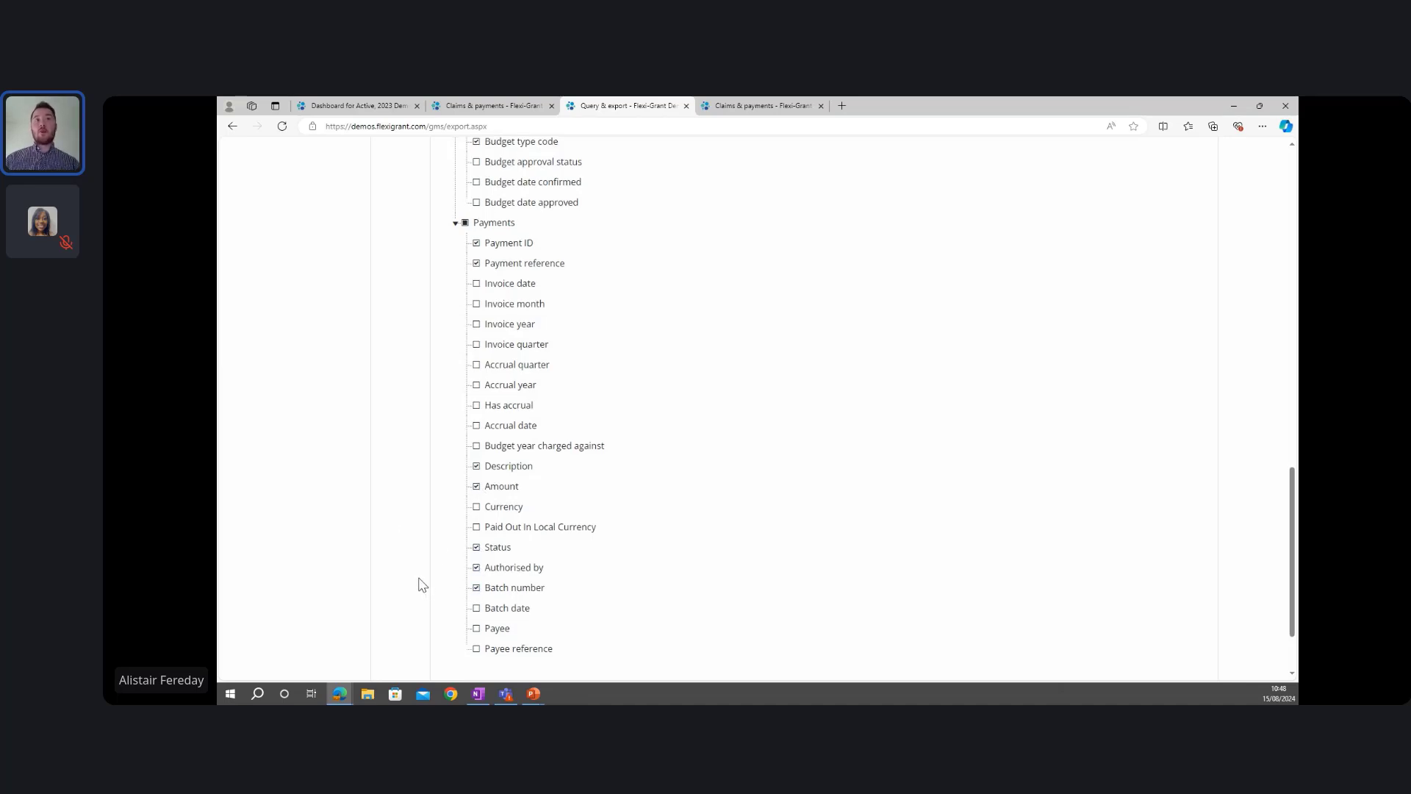
Create the query from the chosen columns and export its preview data to Excel.
scroll(448, 588, down, 1)
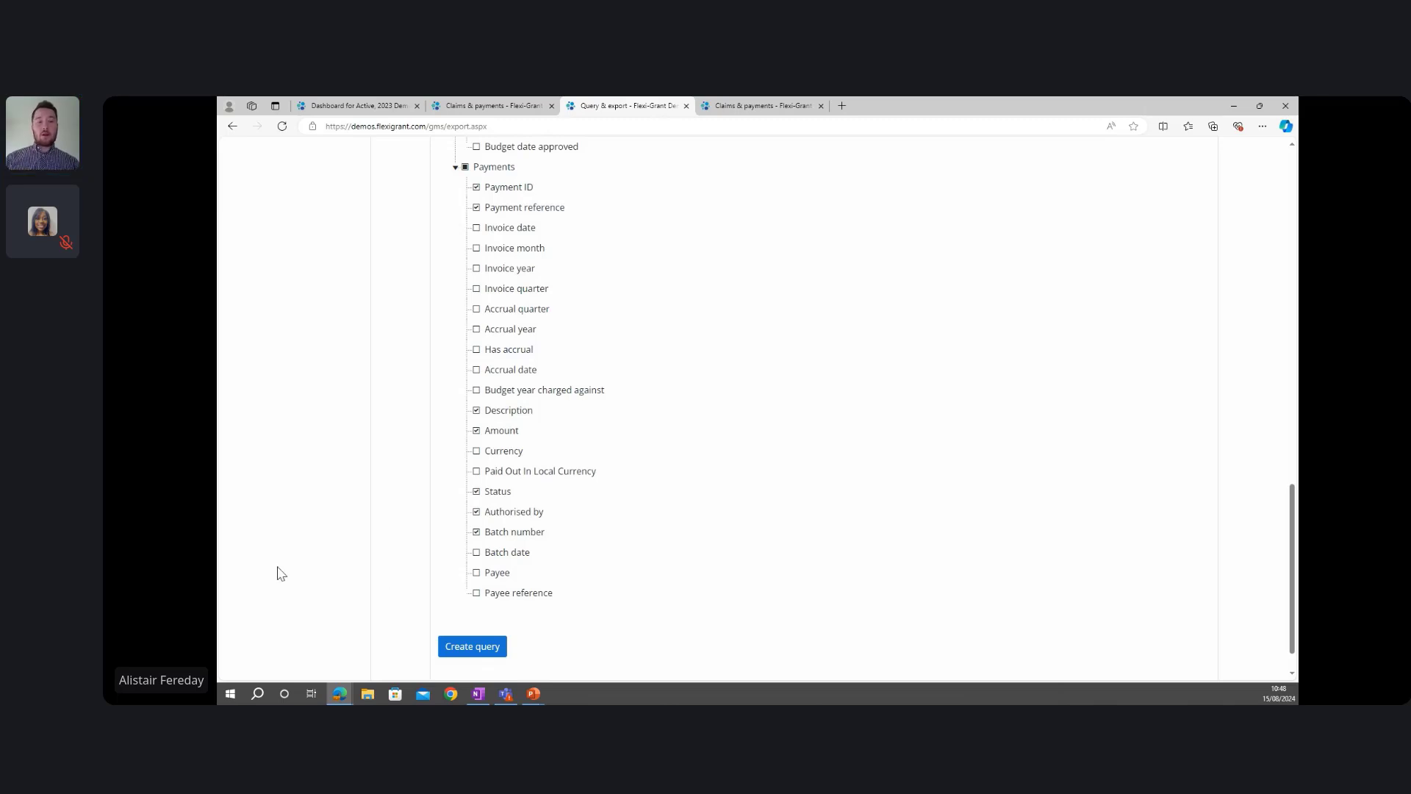
click(453, 650)
scroll(386, 520, down, 6)
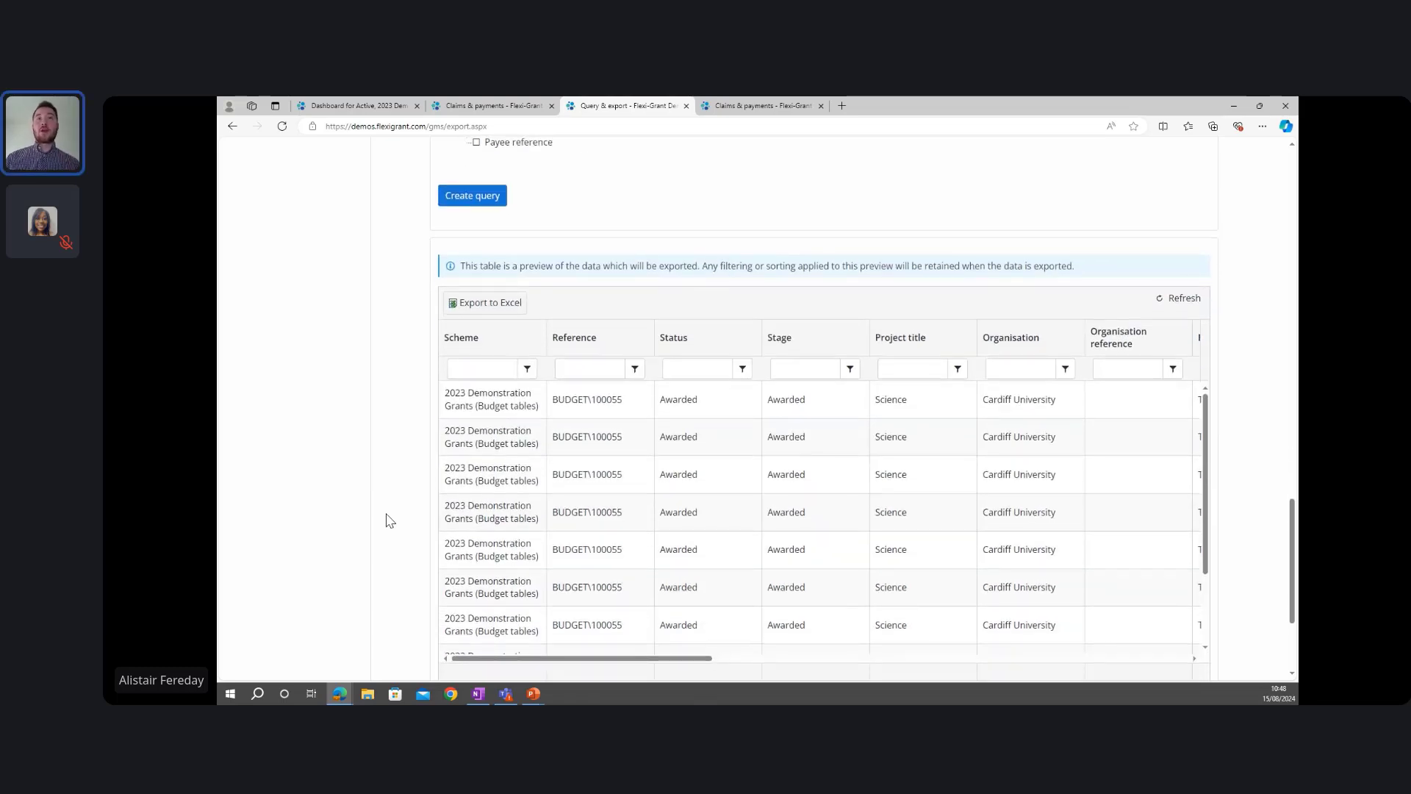
scroll(390, 520, down, 1)
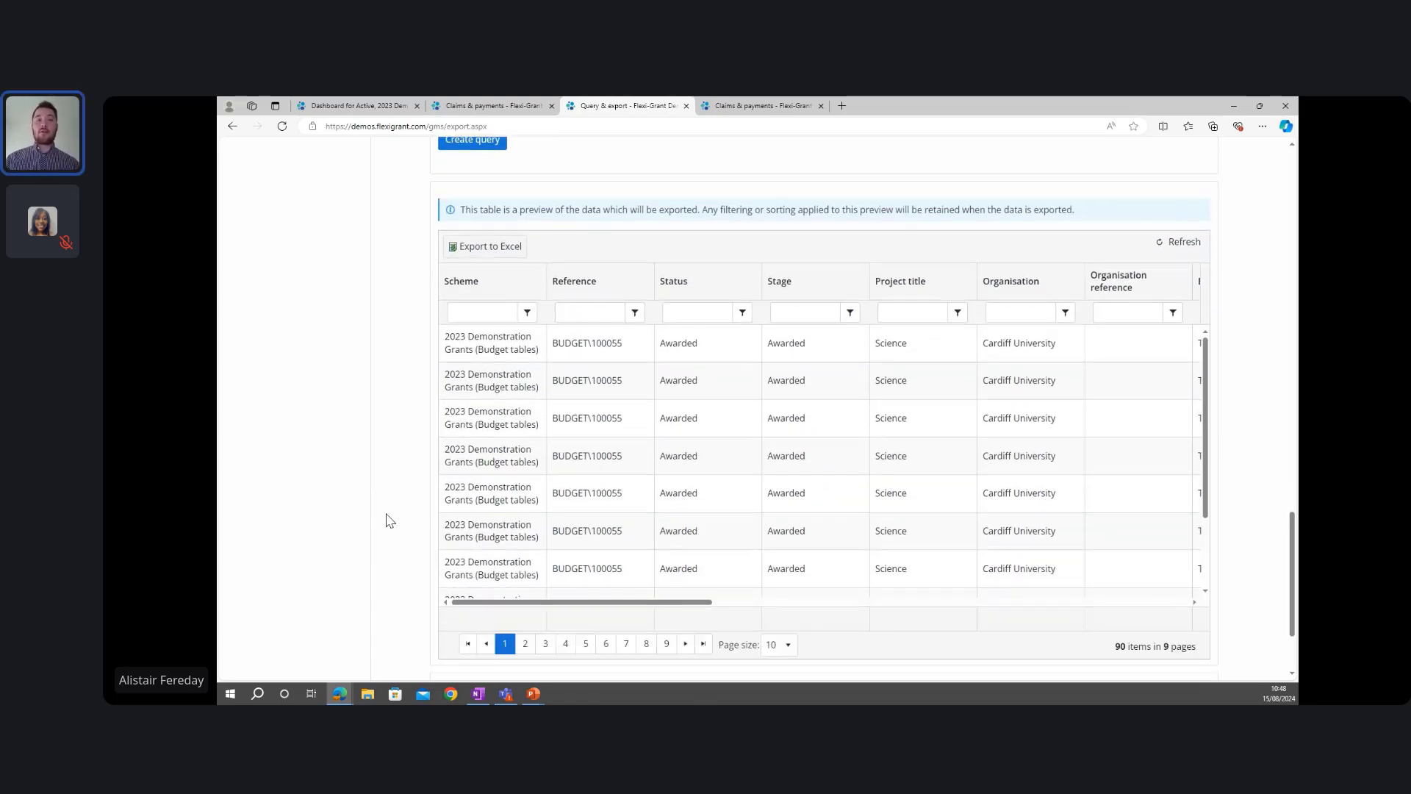
click(485, 250)
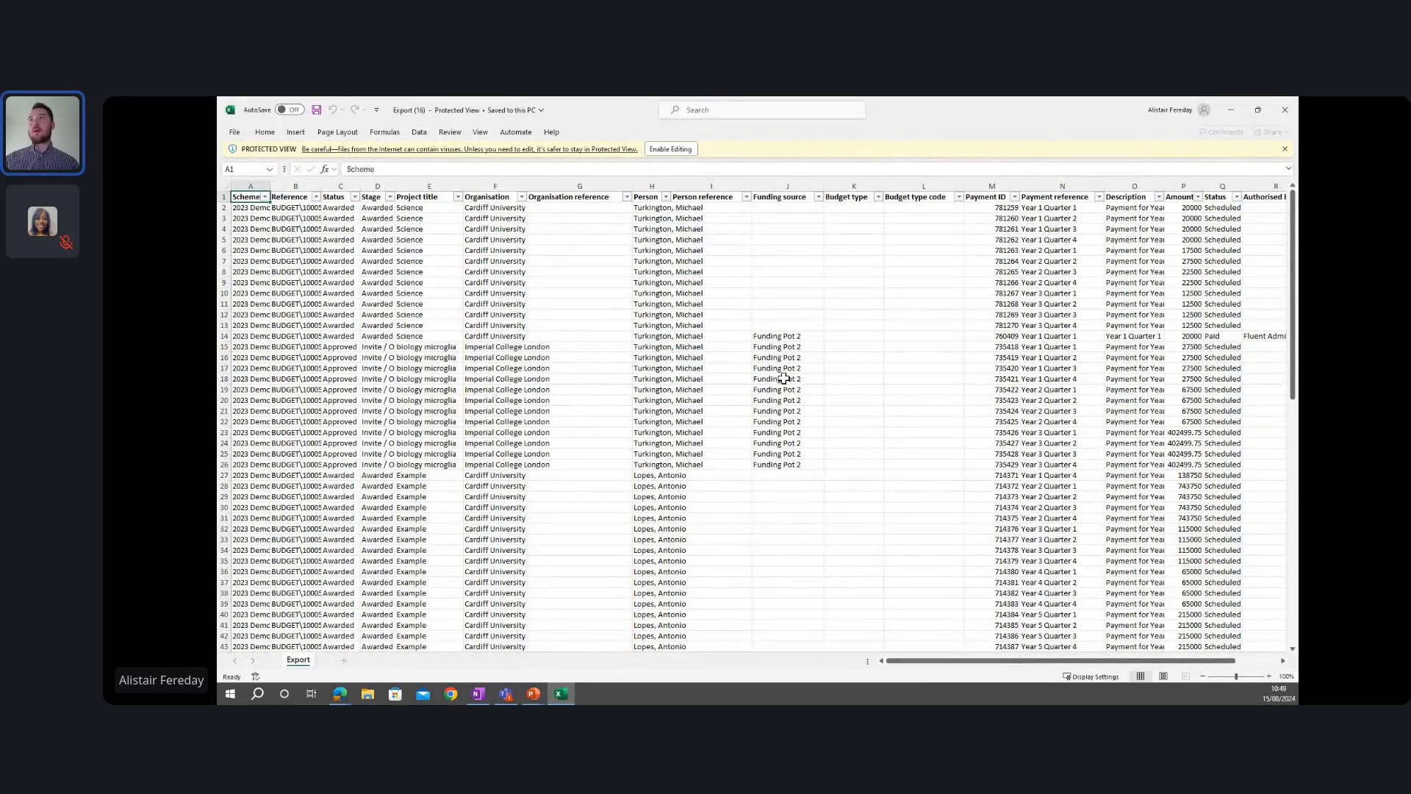
Look over the payment columns in the exported workbook, then close it and dismiss the browser's downloads list.
click(994, 660)
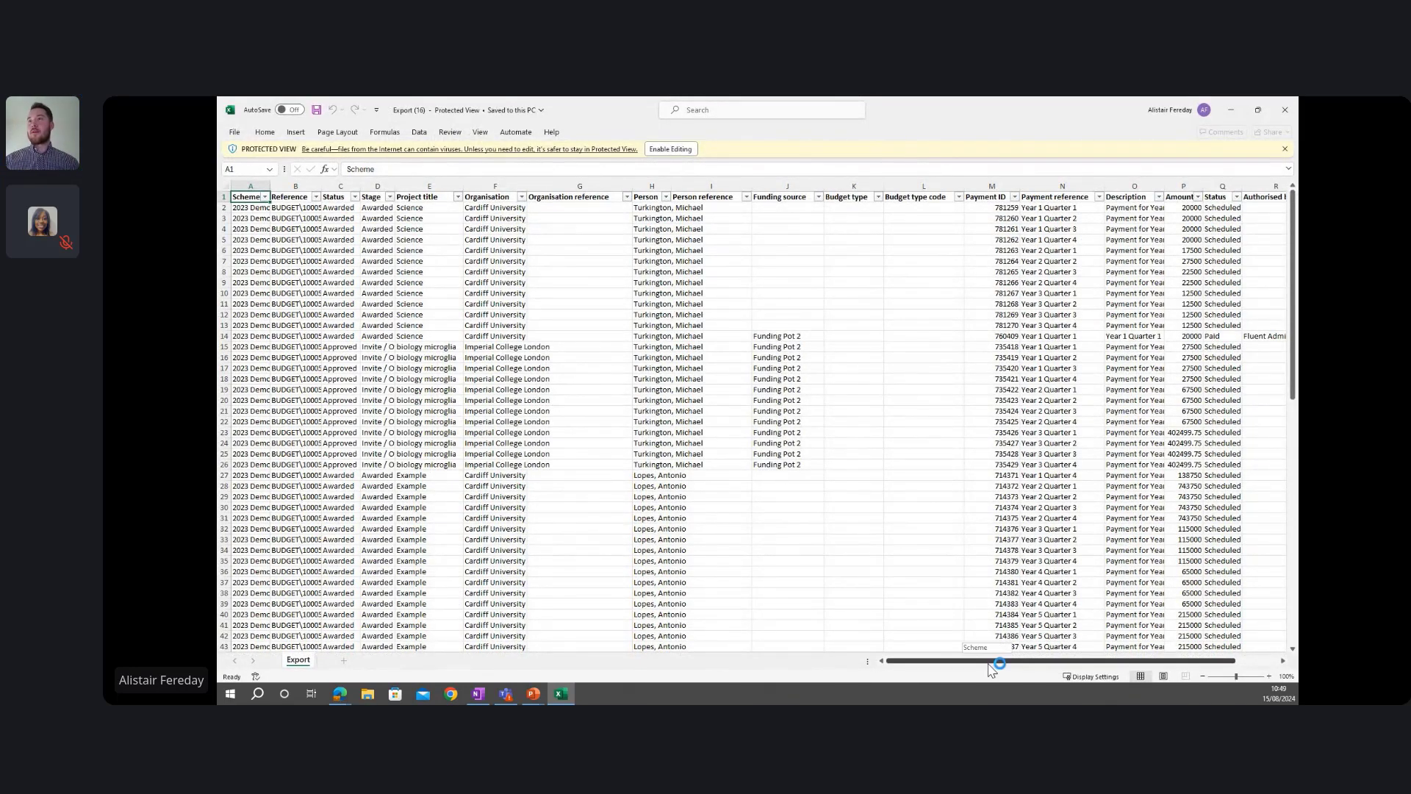
mouse_move(988, 665)
mouse_down()
mouse_move(1036, 665)
mouse_move(969, 663)
mouse_up()
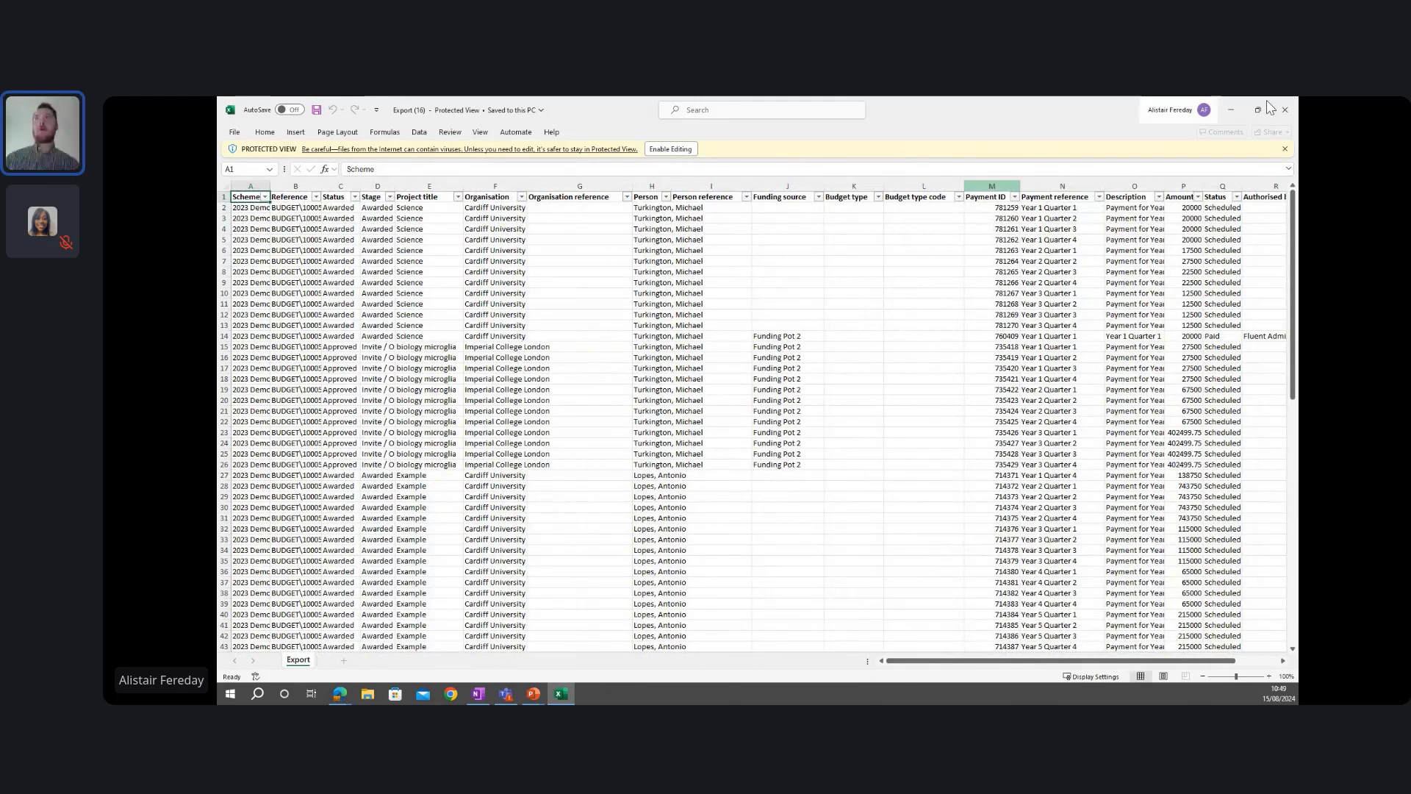
click(1282, 109)
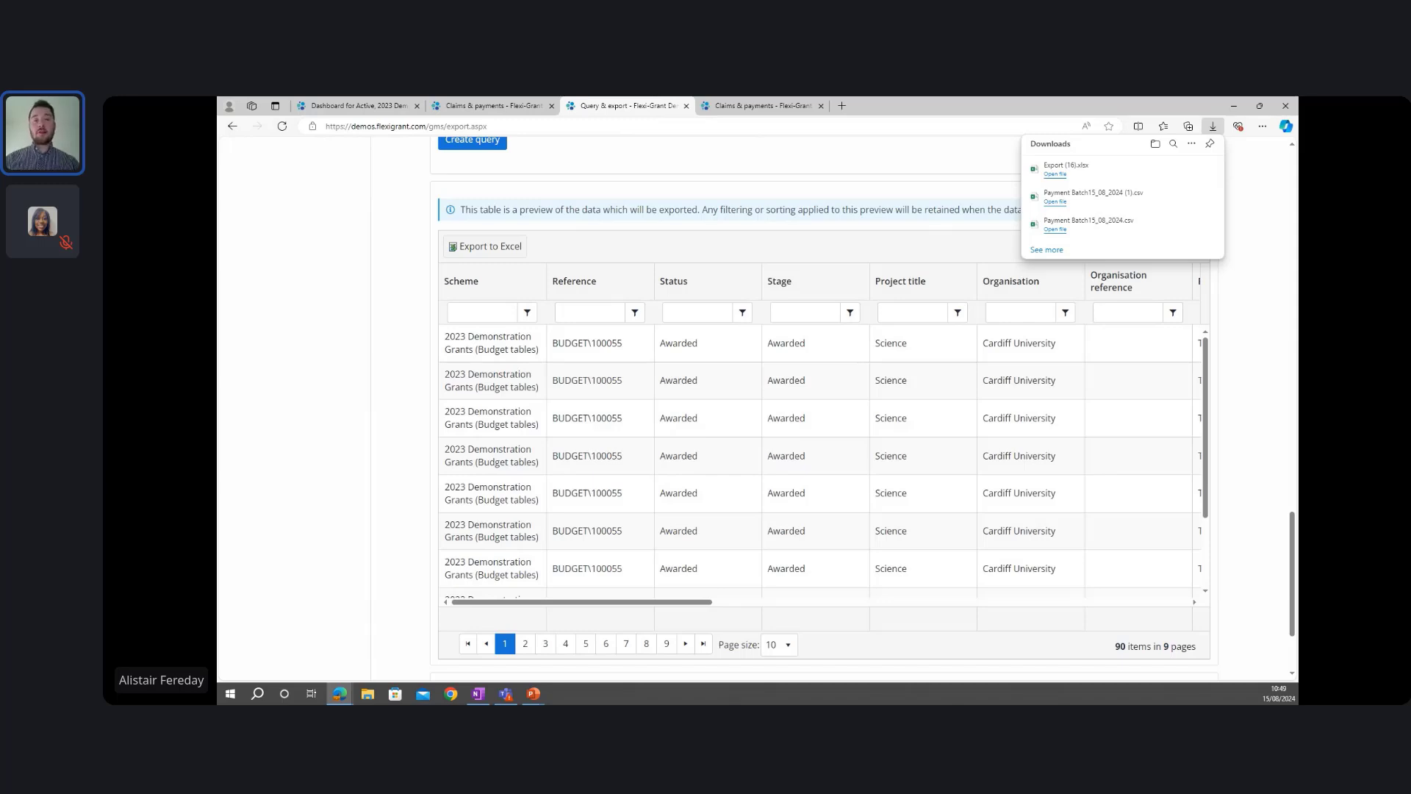
click(340, 450)
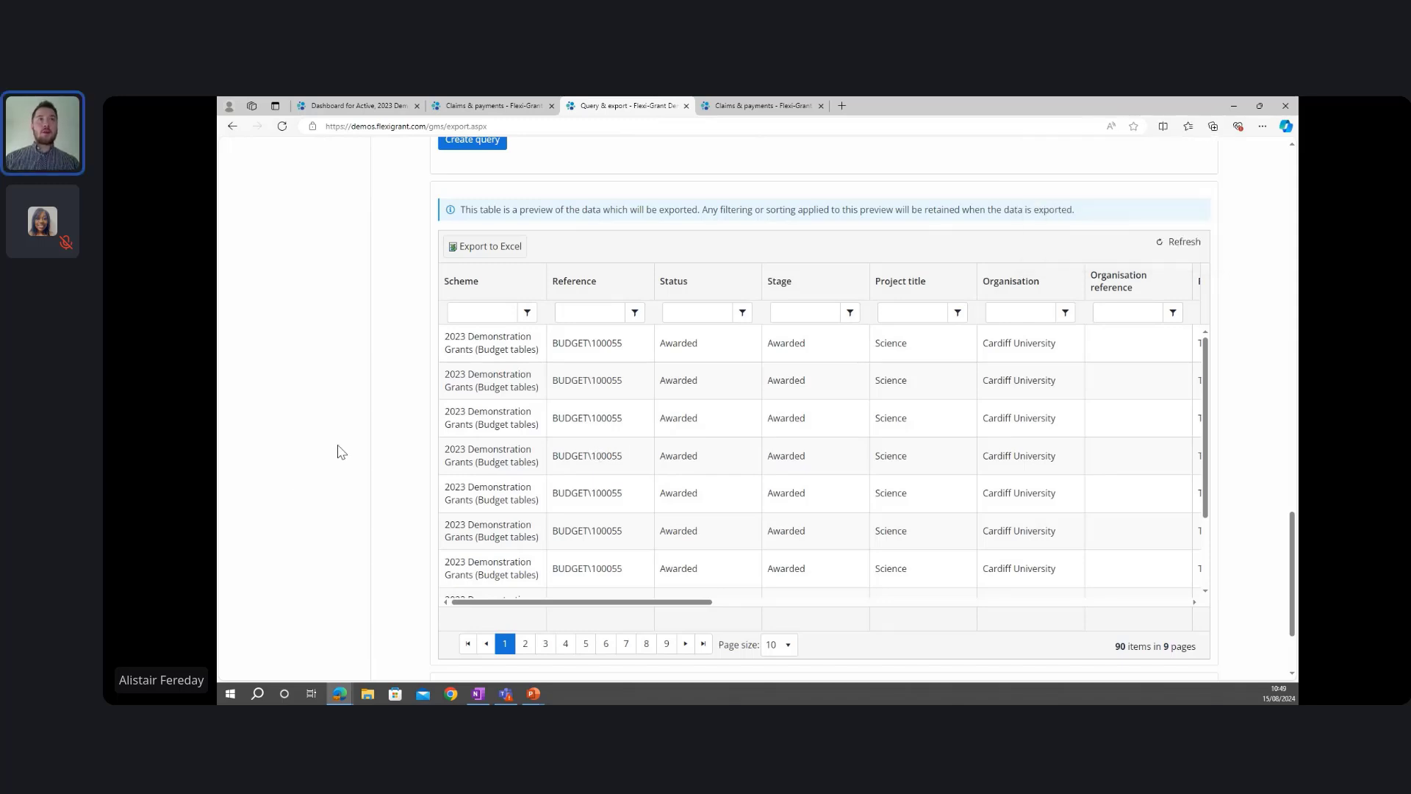
Return to the grant's claims and payments page and place claim form 7 under review, confirming the change.
scroll(340, 450, up, 4)
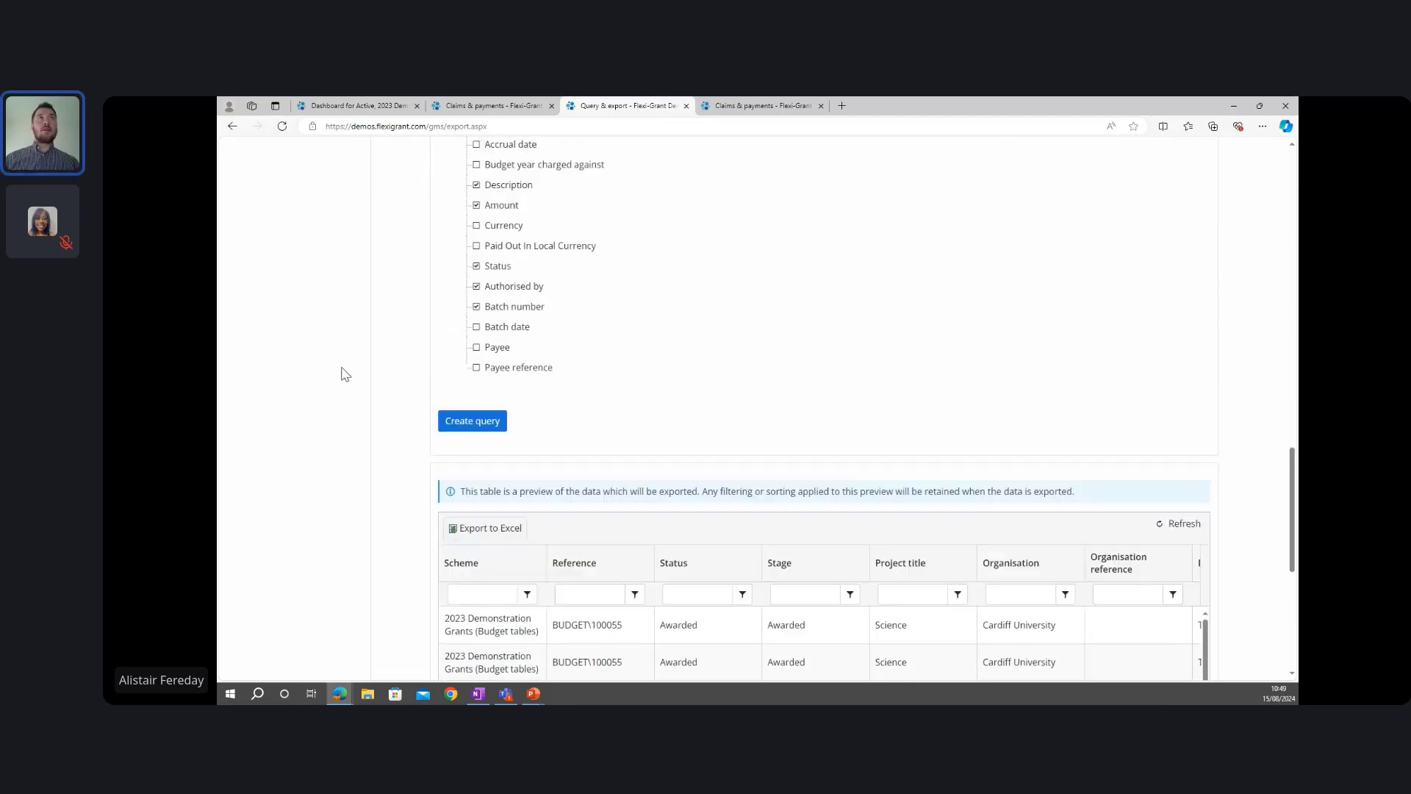
scroll(369, 368, up, 6)
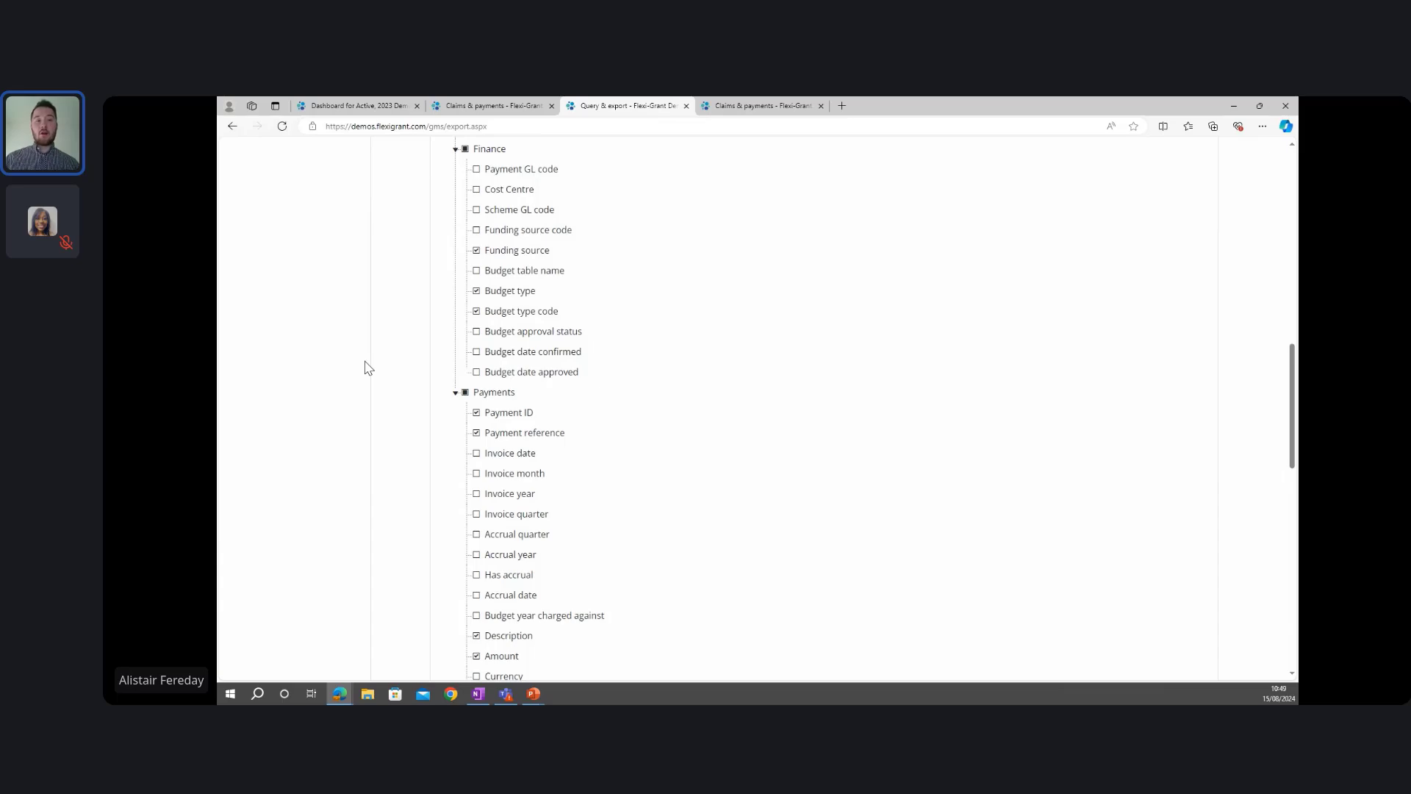
key(ctrl+shift+Tab)
scroll(375, 423, up, 2)
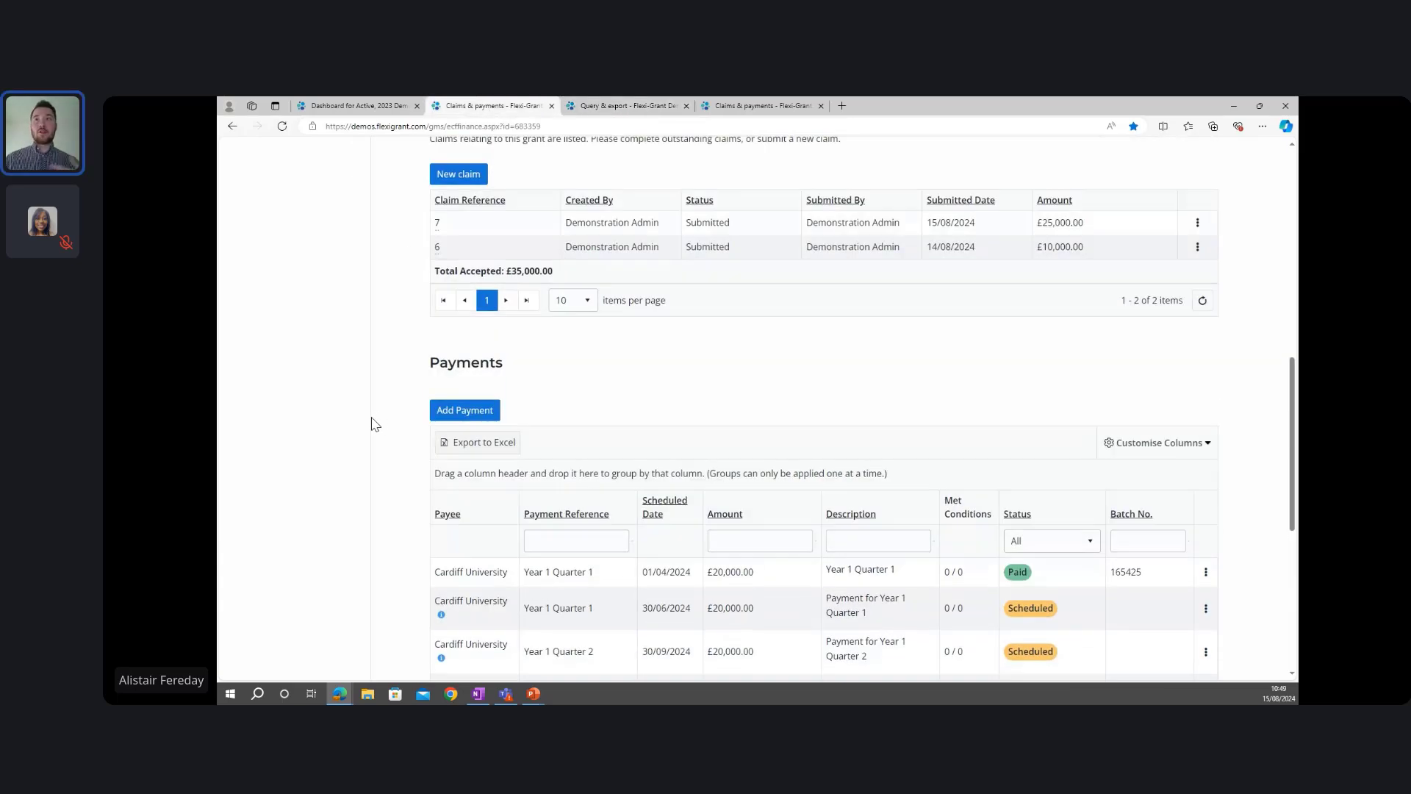
scroll(371, 424, up, 5)
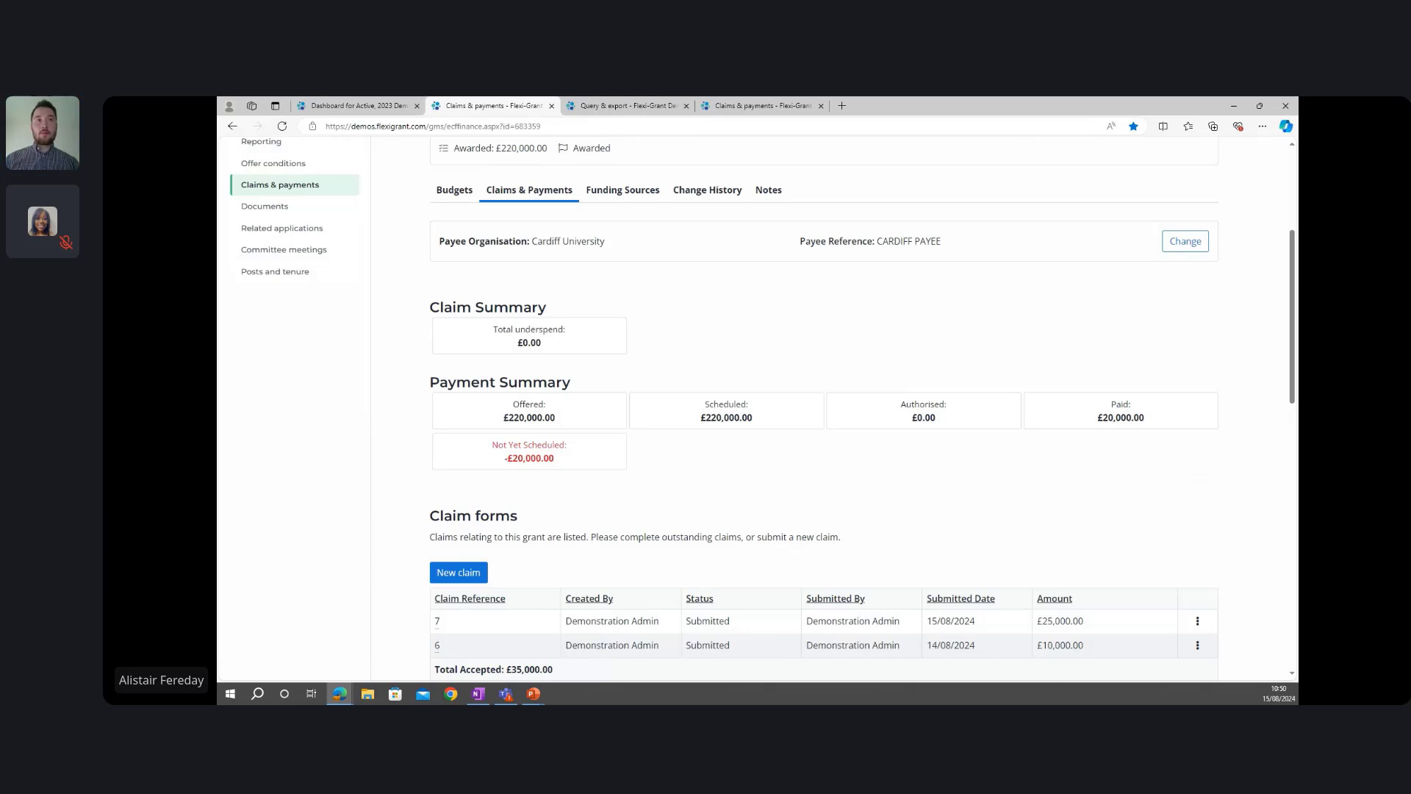
scroll(403, 515, down, 2)
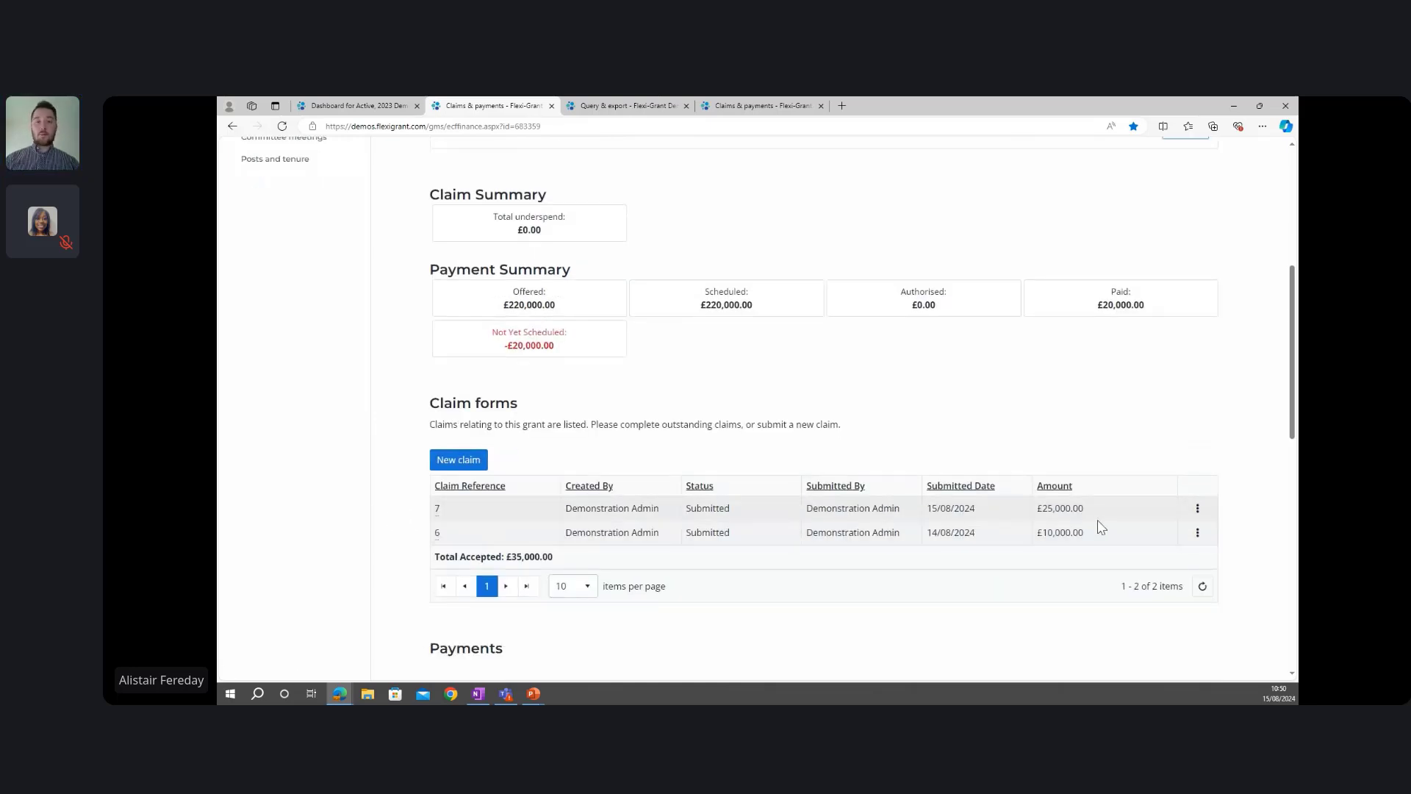
click(1199, 509)
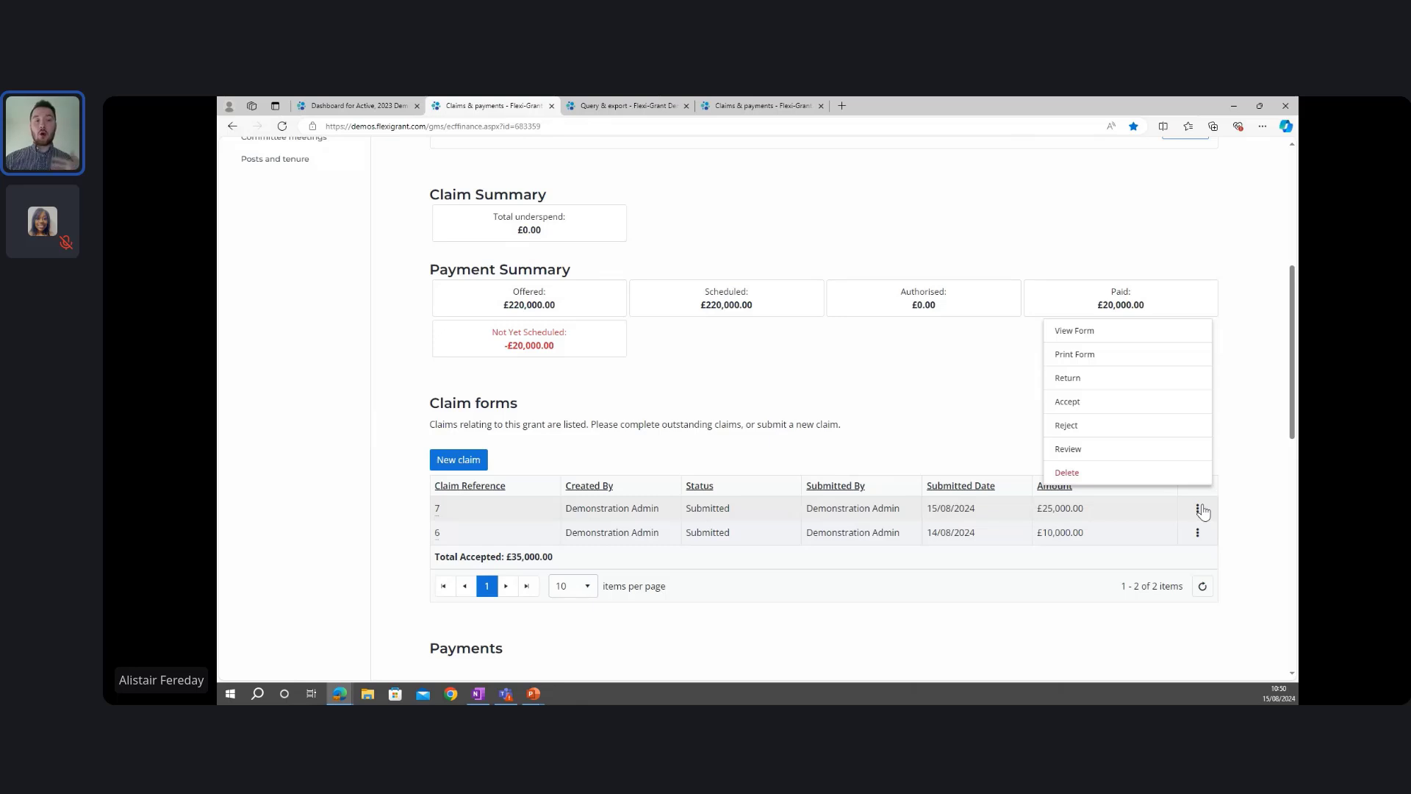
click(1143, 450)
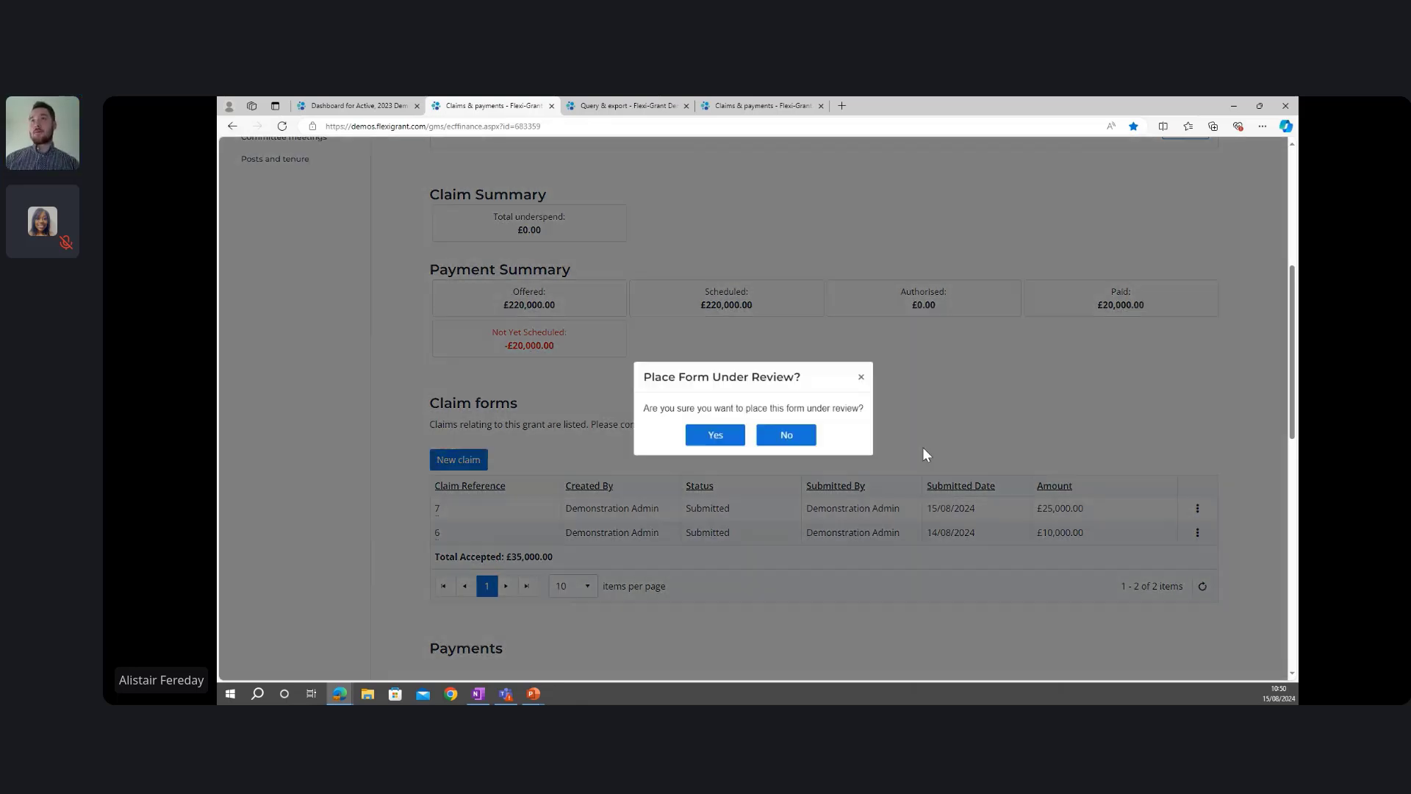
click(715, 437)
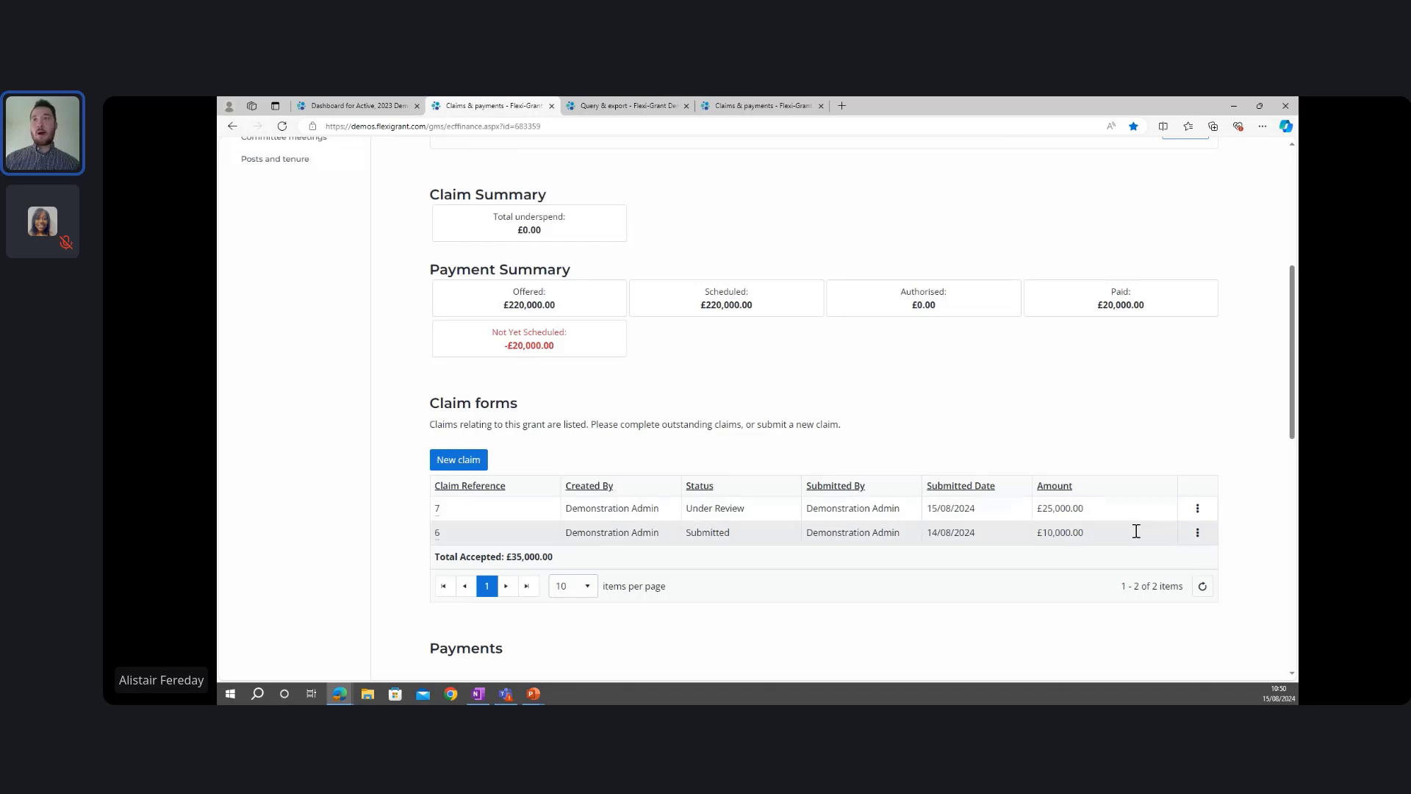
Open claim form 7 and examine its invoice details, including invoice number, date, period, VAT total and claim amount.
click(1197, 508)
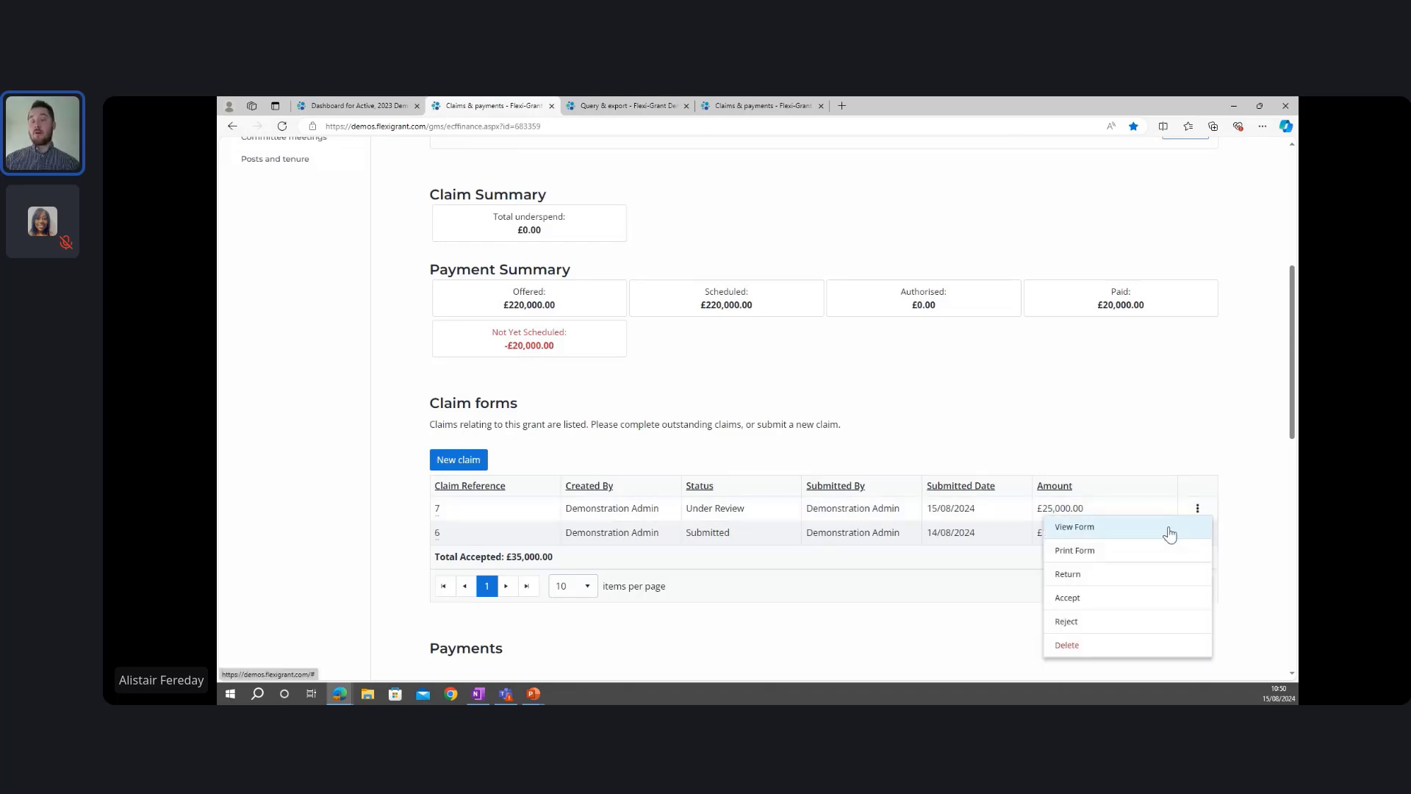
click(1169, 533)
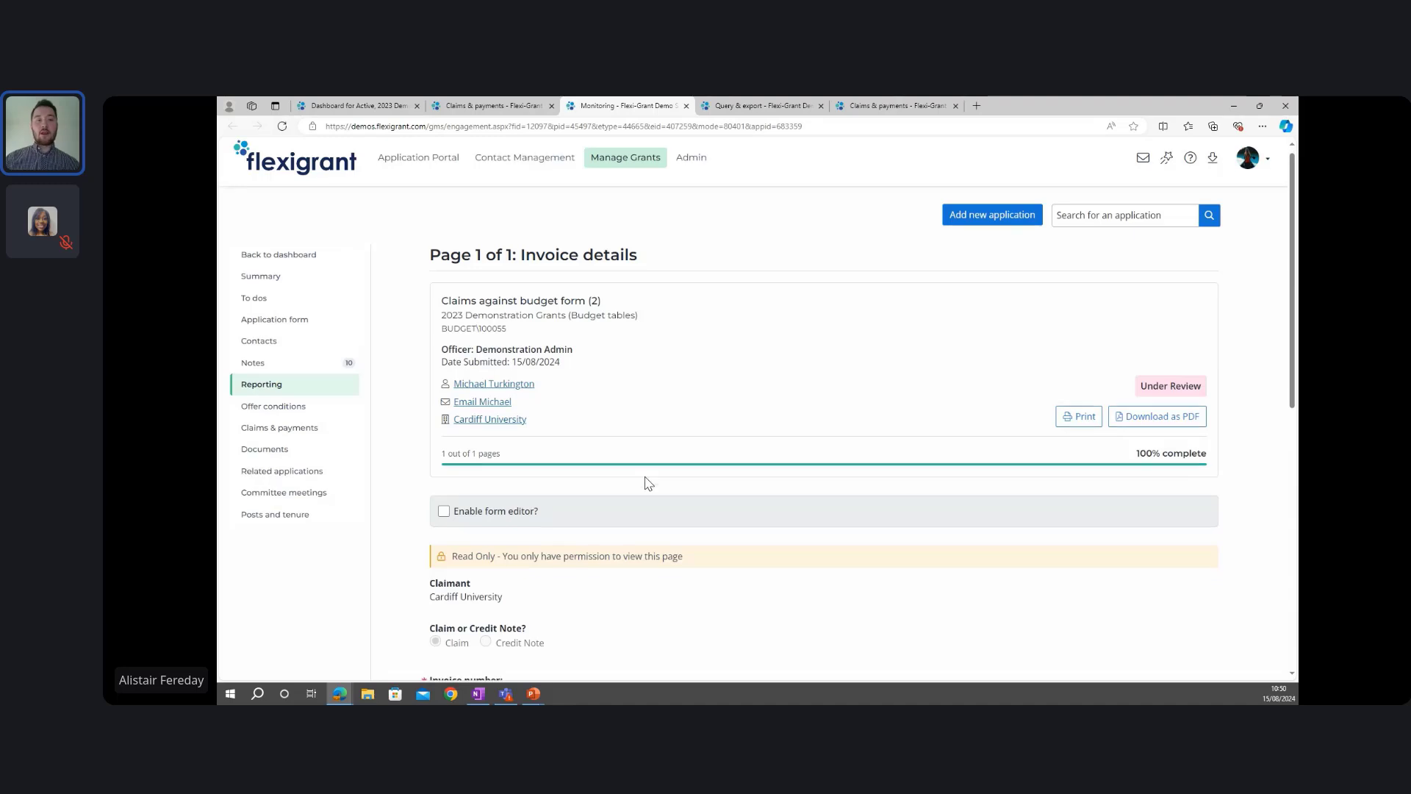
scroll(647, 483, down, 4)
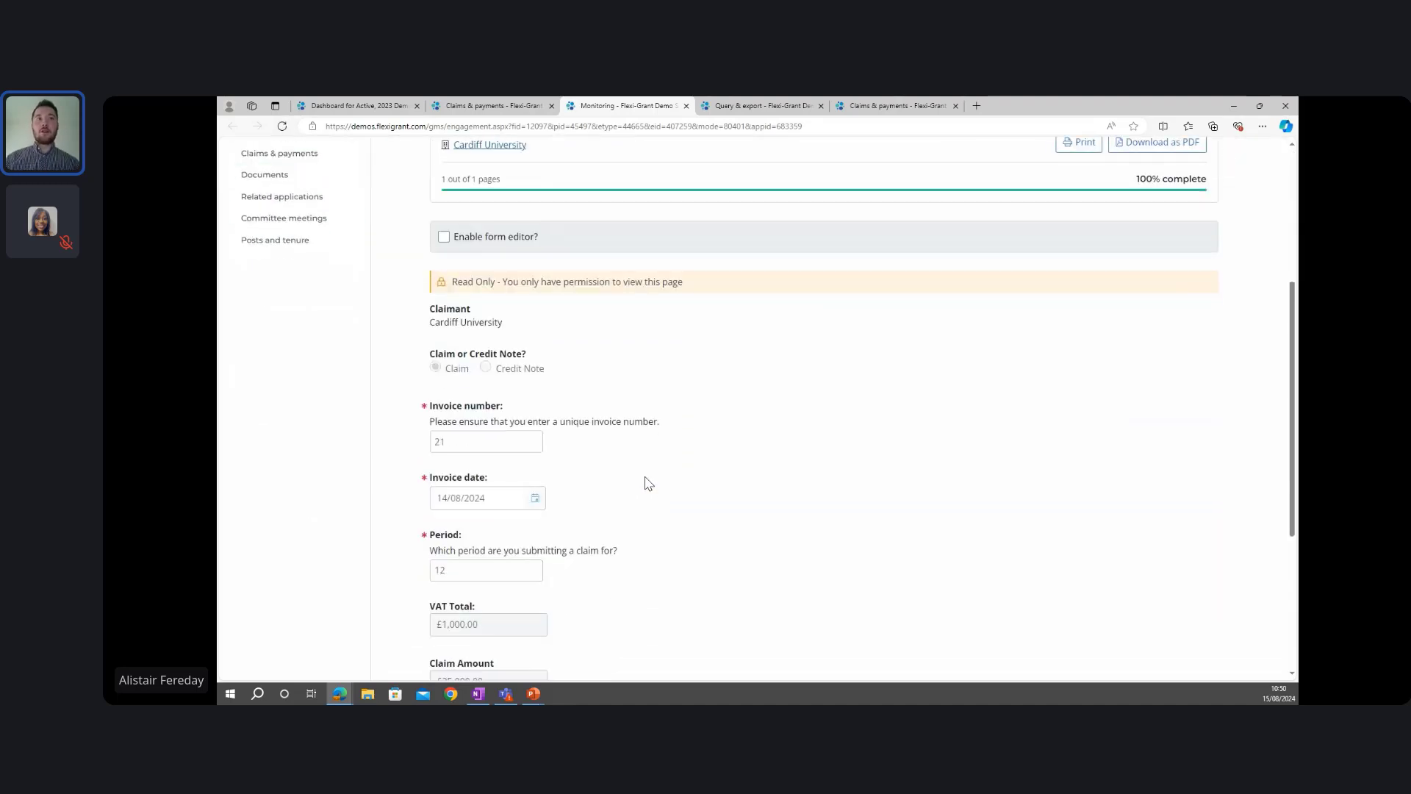
scroll(647, 483, down, 2)
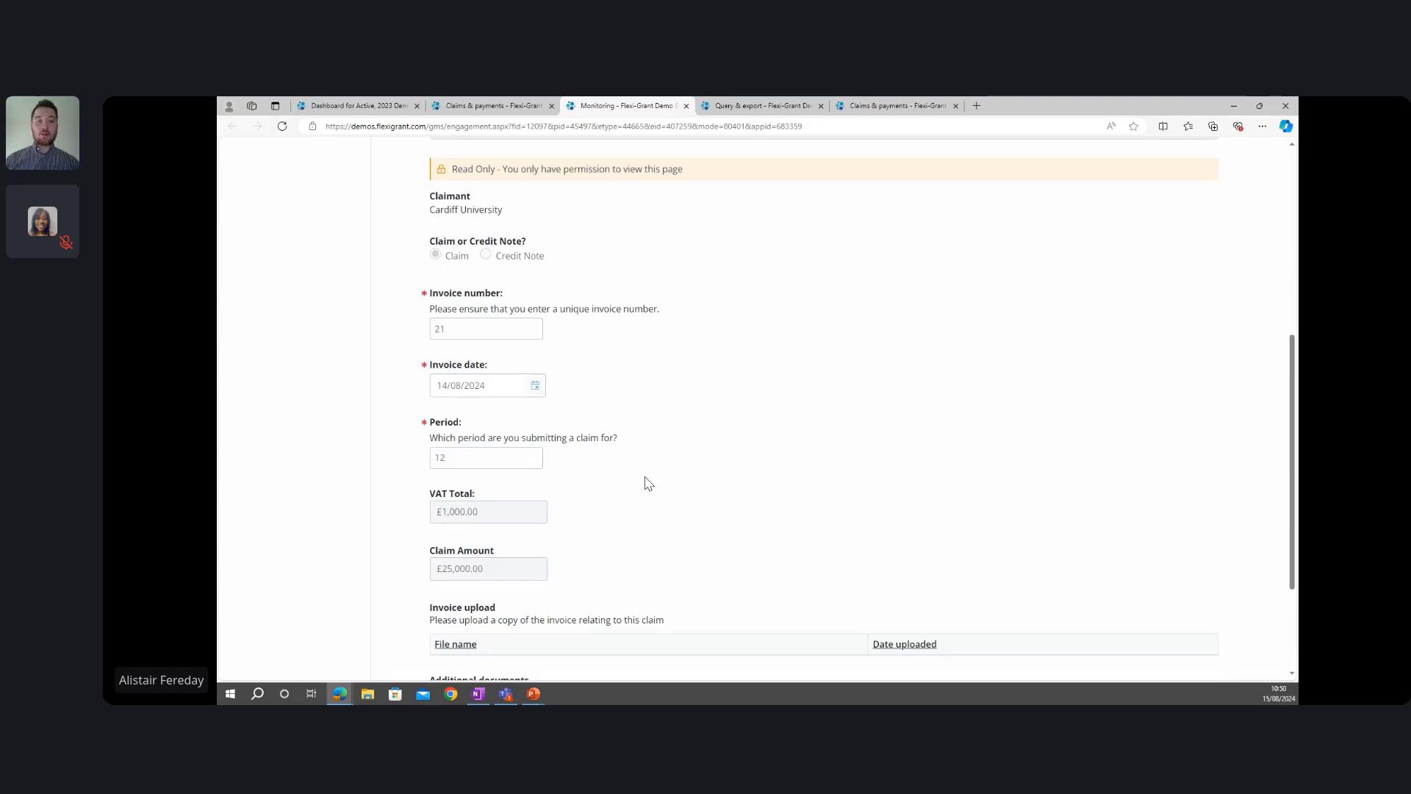
scroll(648, 482, up, 1)
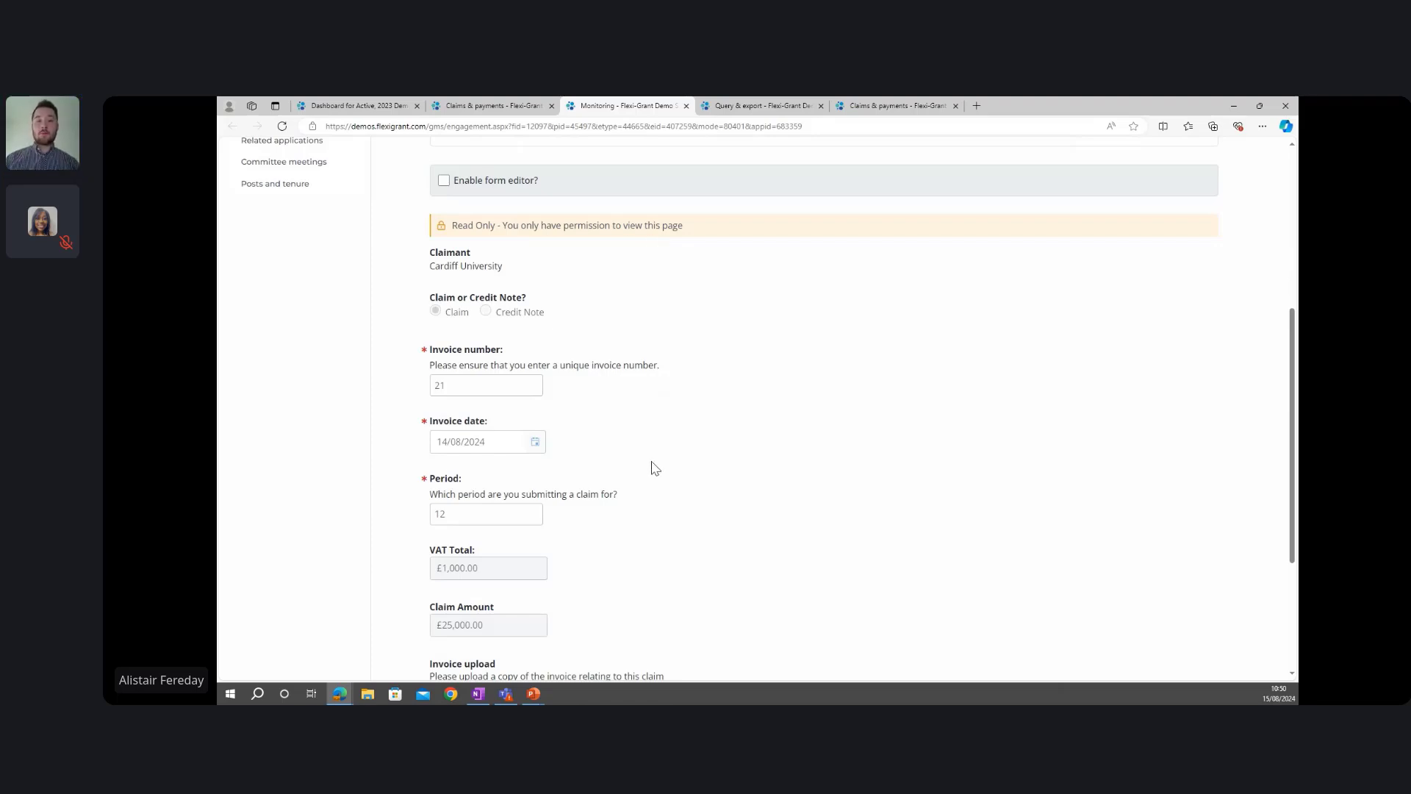
On the grant's claims and payments page, return claim form 7 to the applicant with recipient notification enabled, confirming the rollback.
click(519, 109)
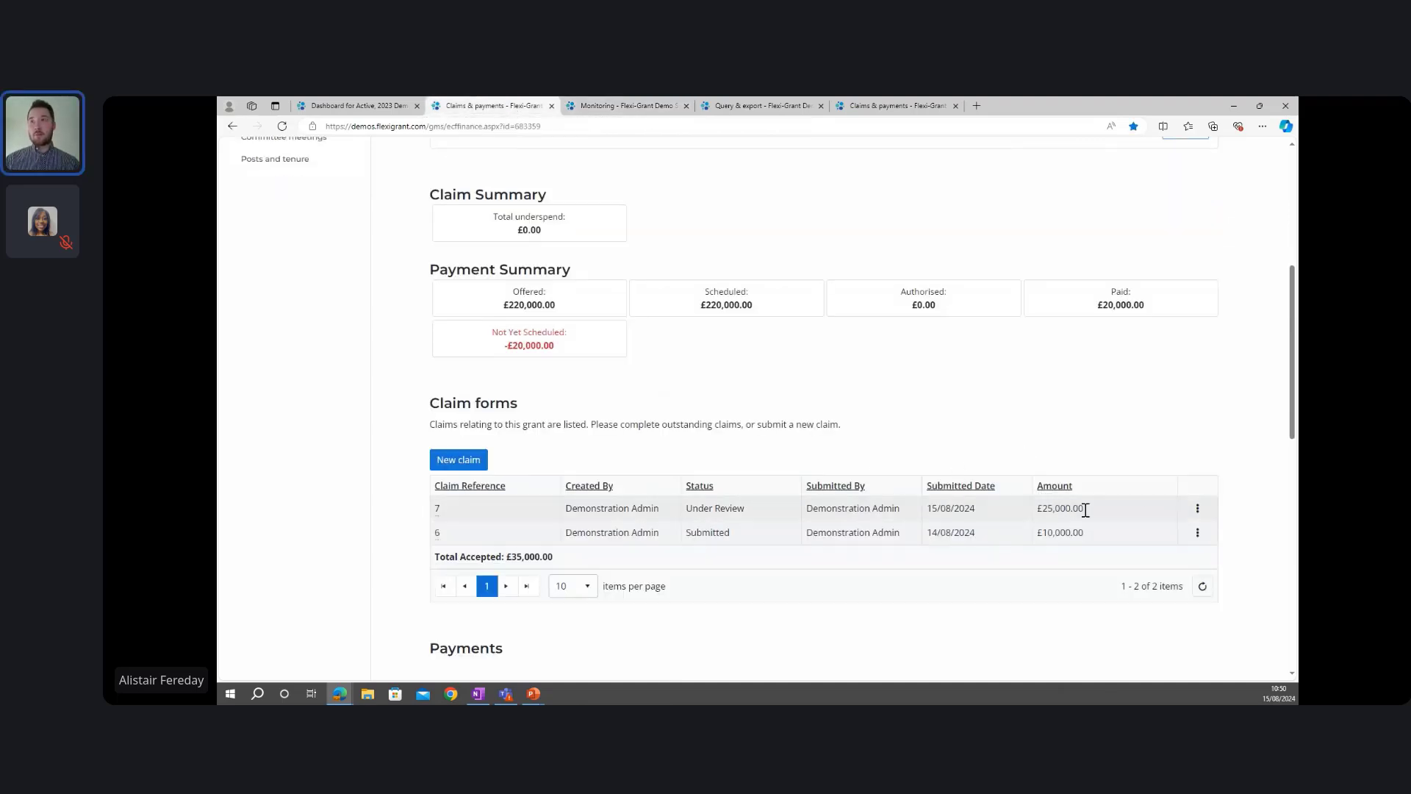
click(1197, 509)
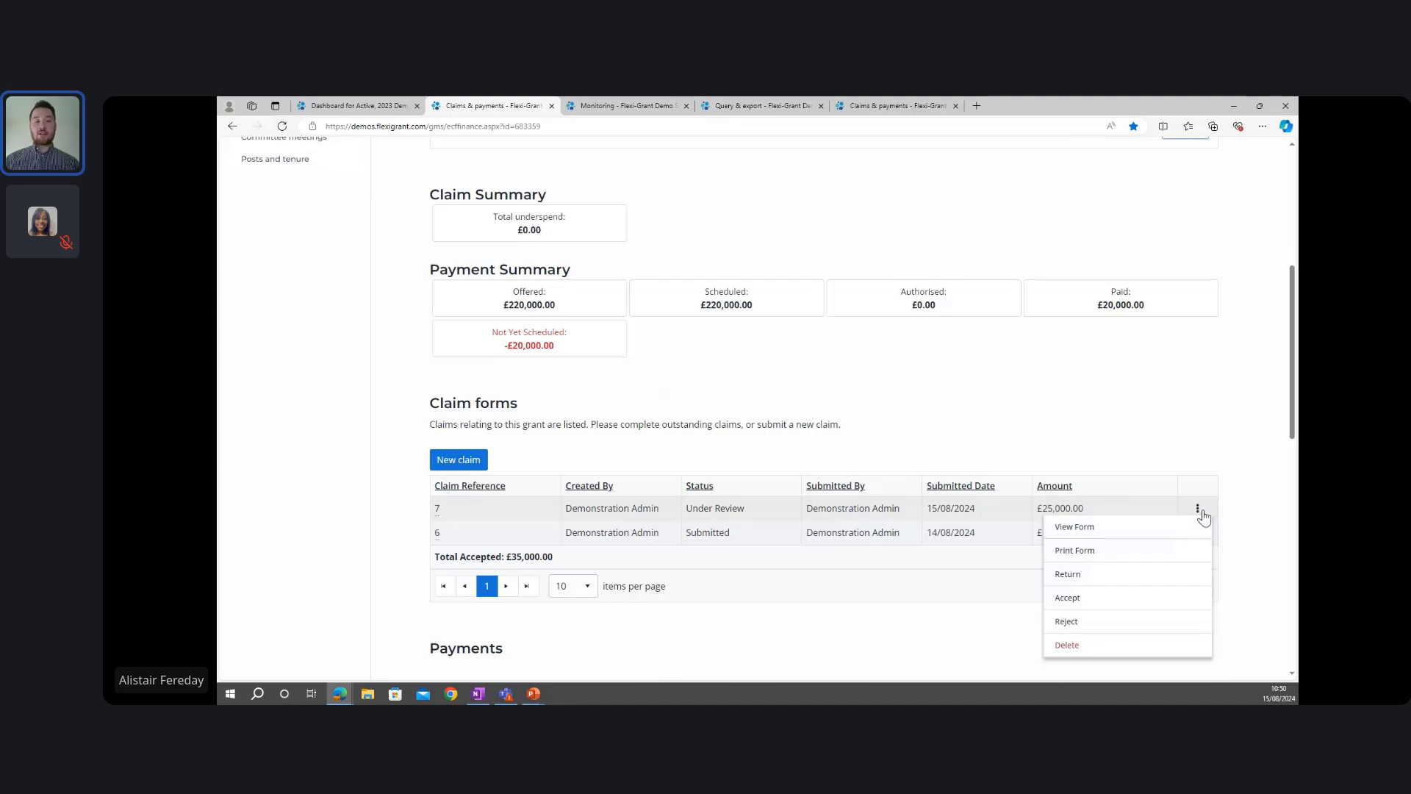
click(1148, 579)
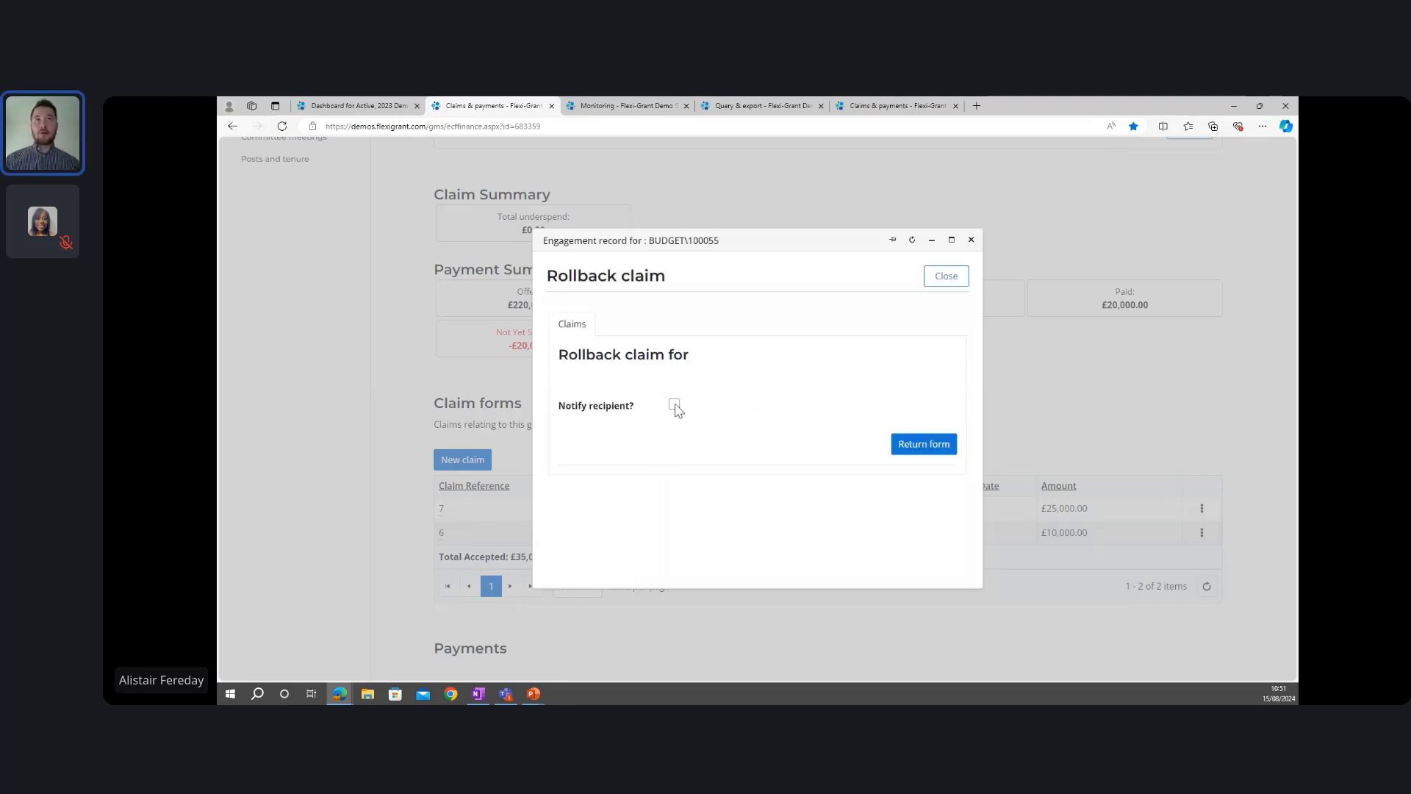
click(674, 406)
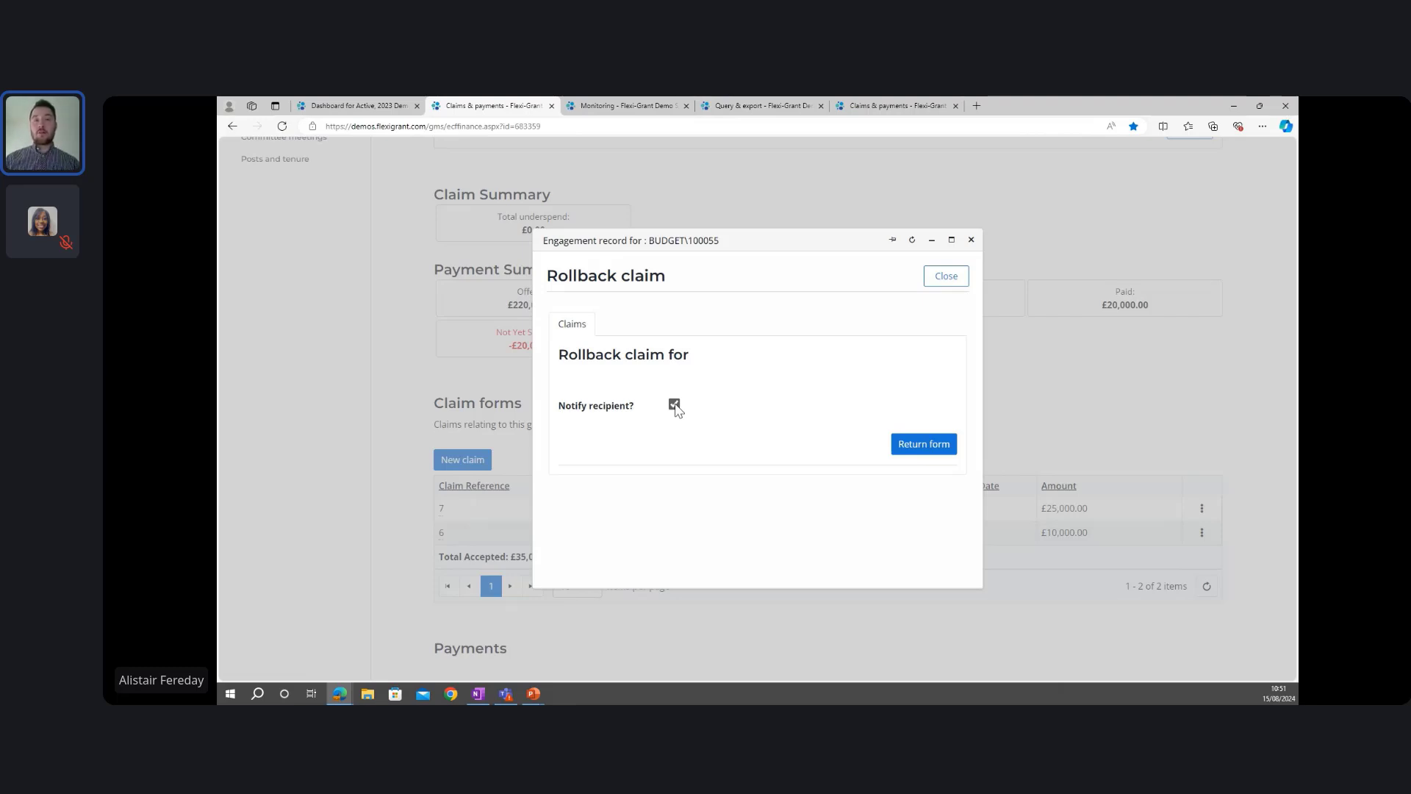
click(910, 447)
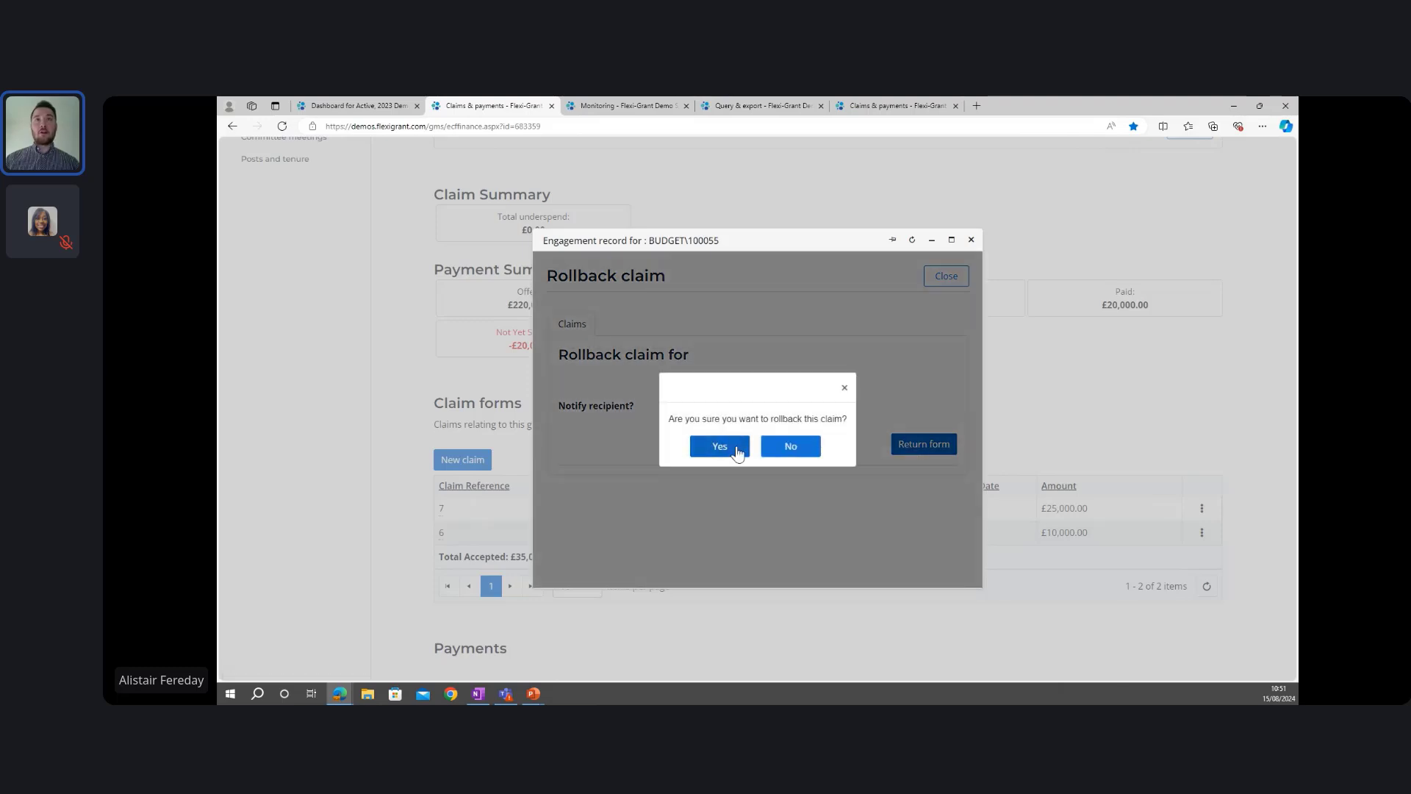
click(735, 453)
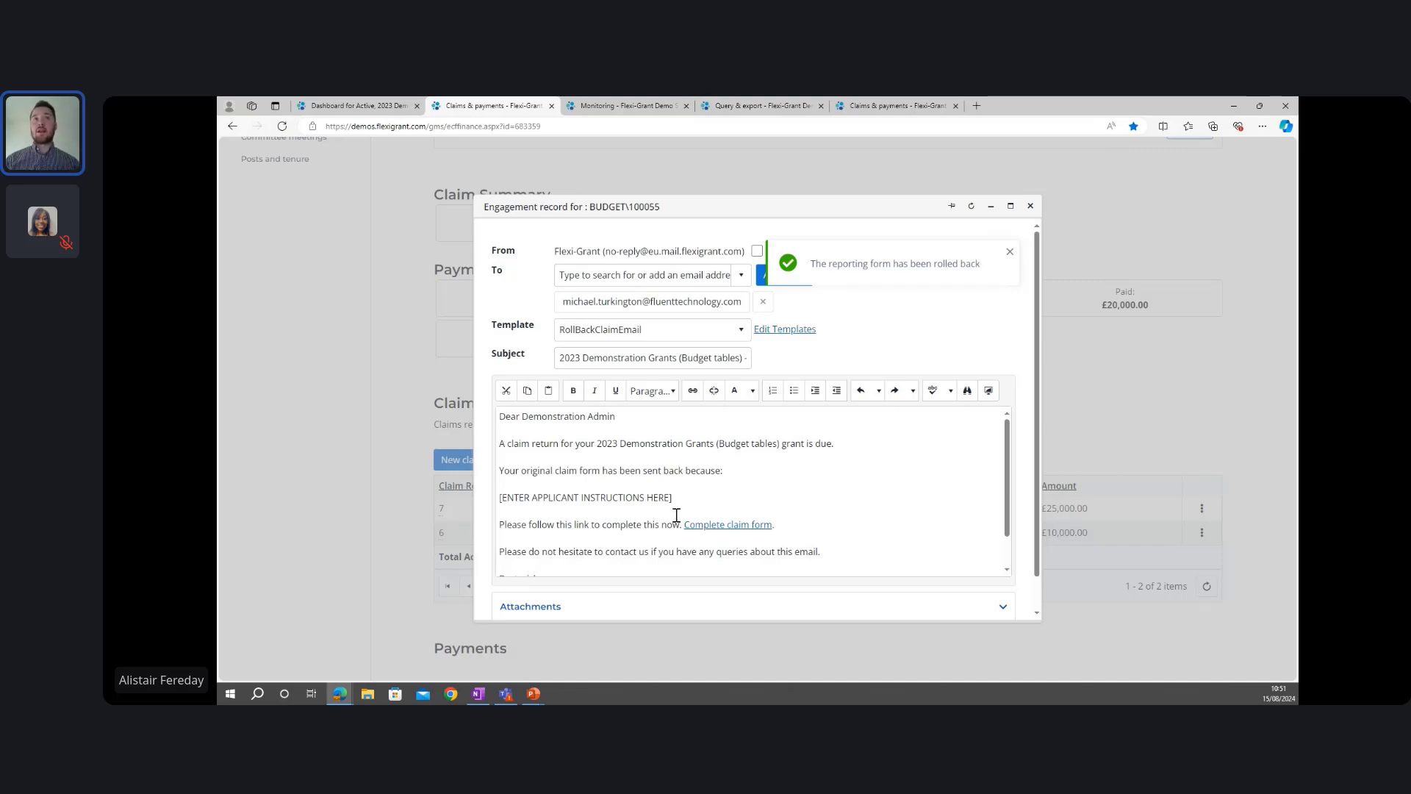
Point out the applicant instructions placeholder in the RollBackClaimEmail message and send the email, keeping a saved copy.
drag(671, 498, 499, 504)
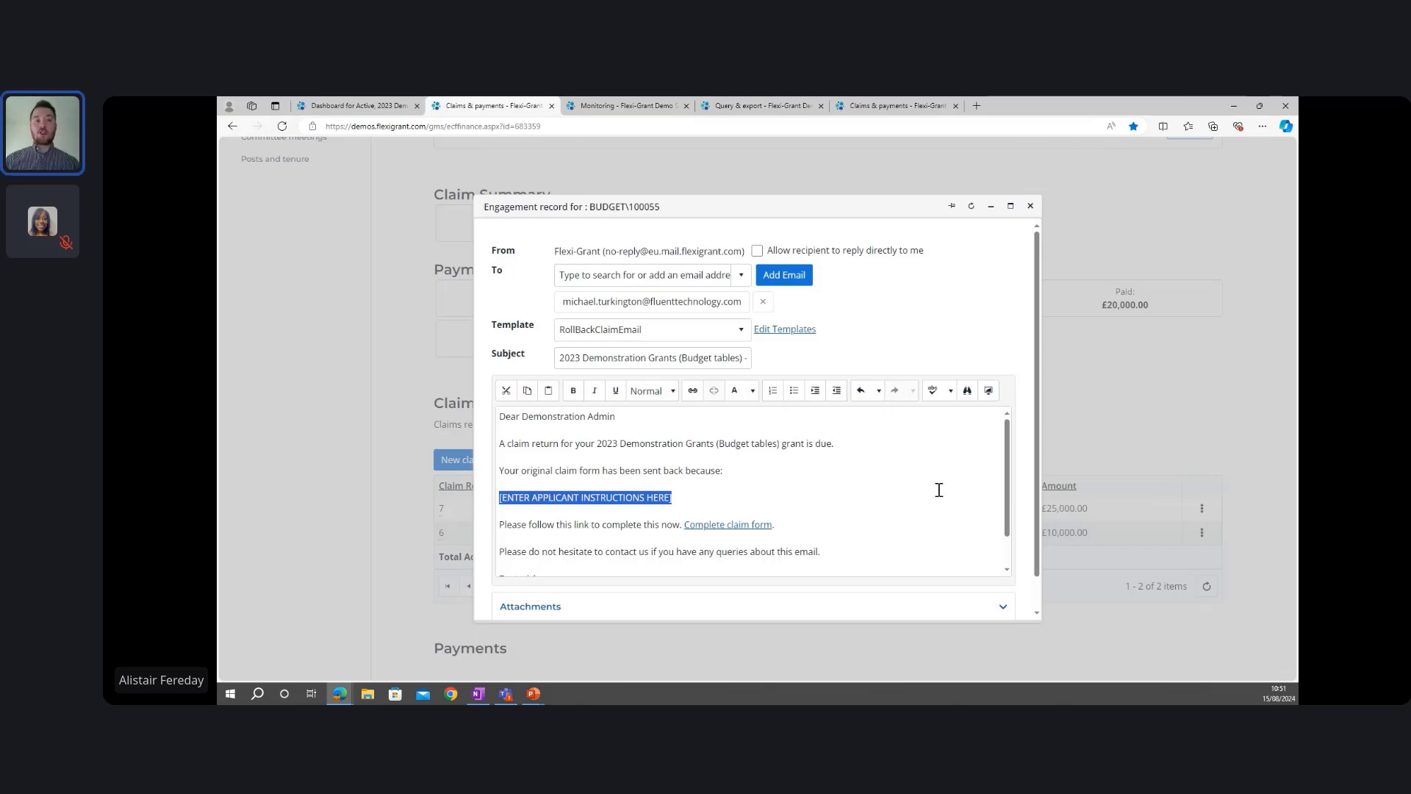
scroll(939, 489, down, 1)
scroll(1018, 584, down, 1)
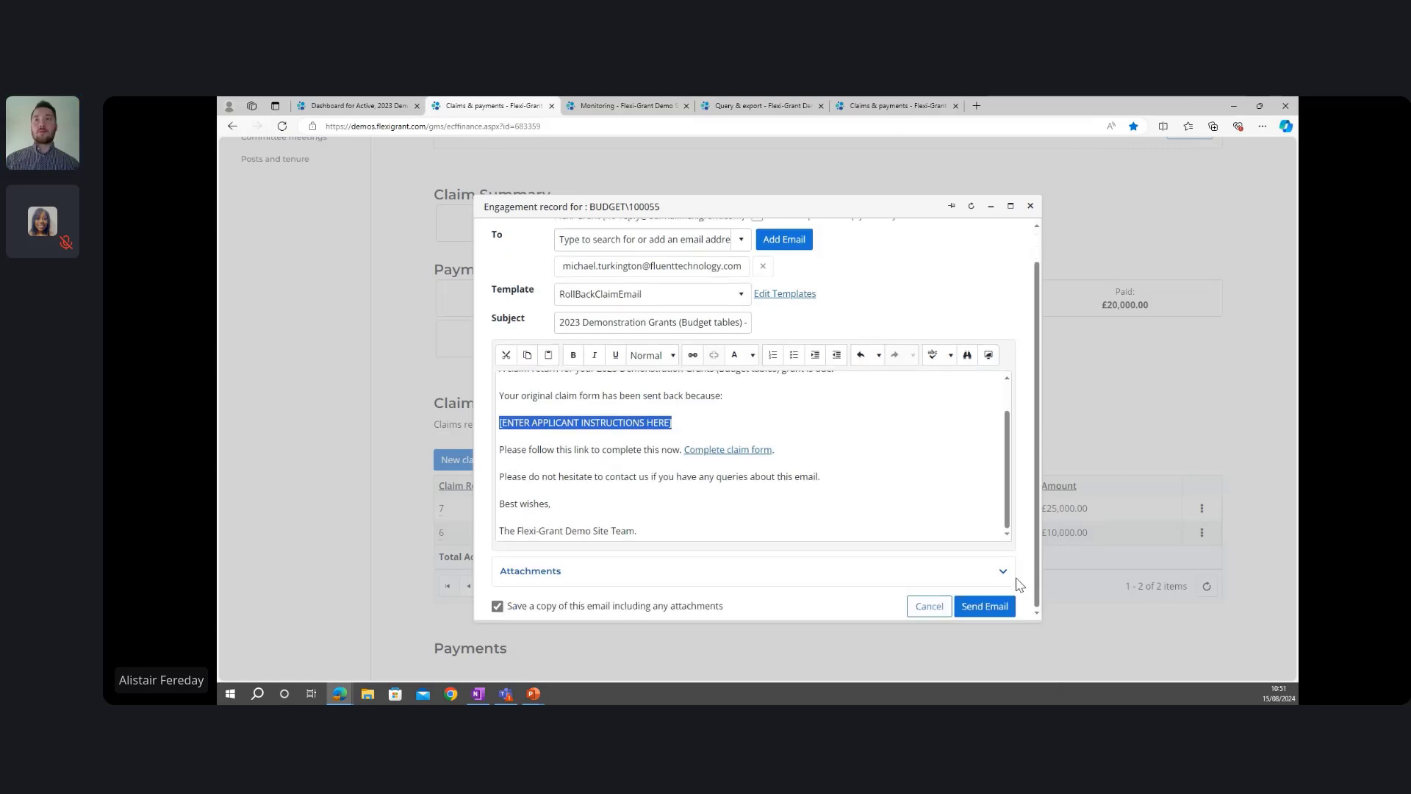
click(1005, 610)
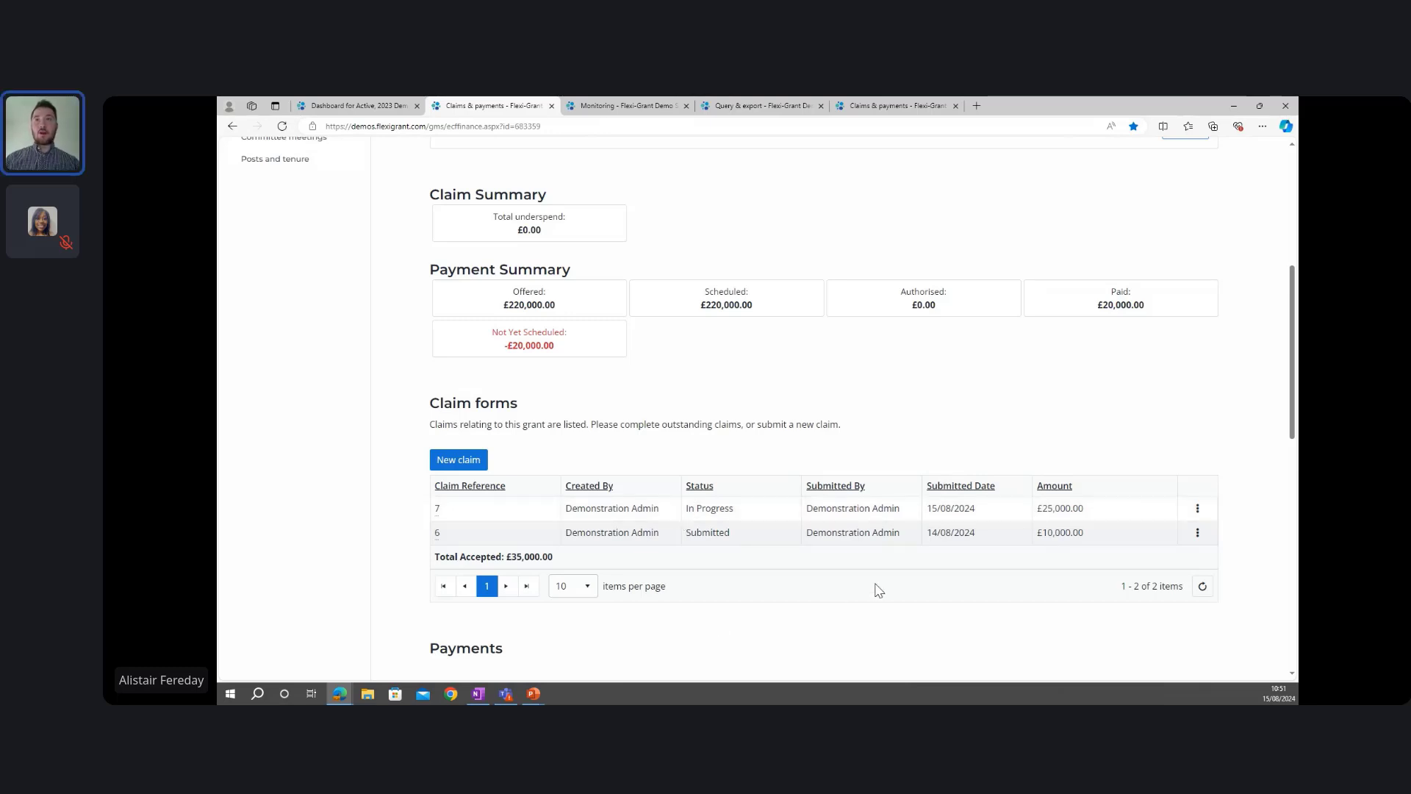
Reject claim form 6 for £10,000.00 and confirm the rejection.
click(1197, 508)
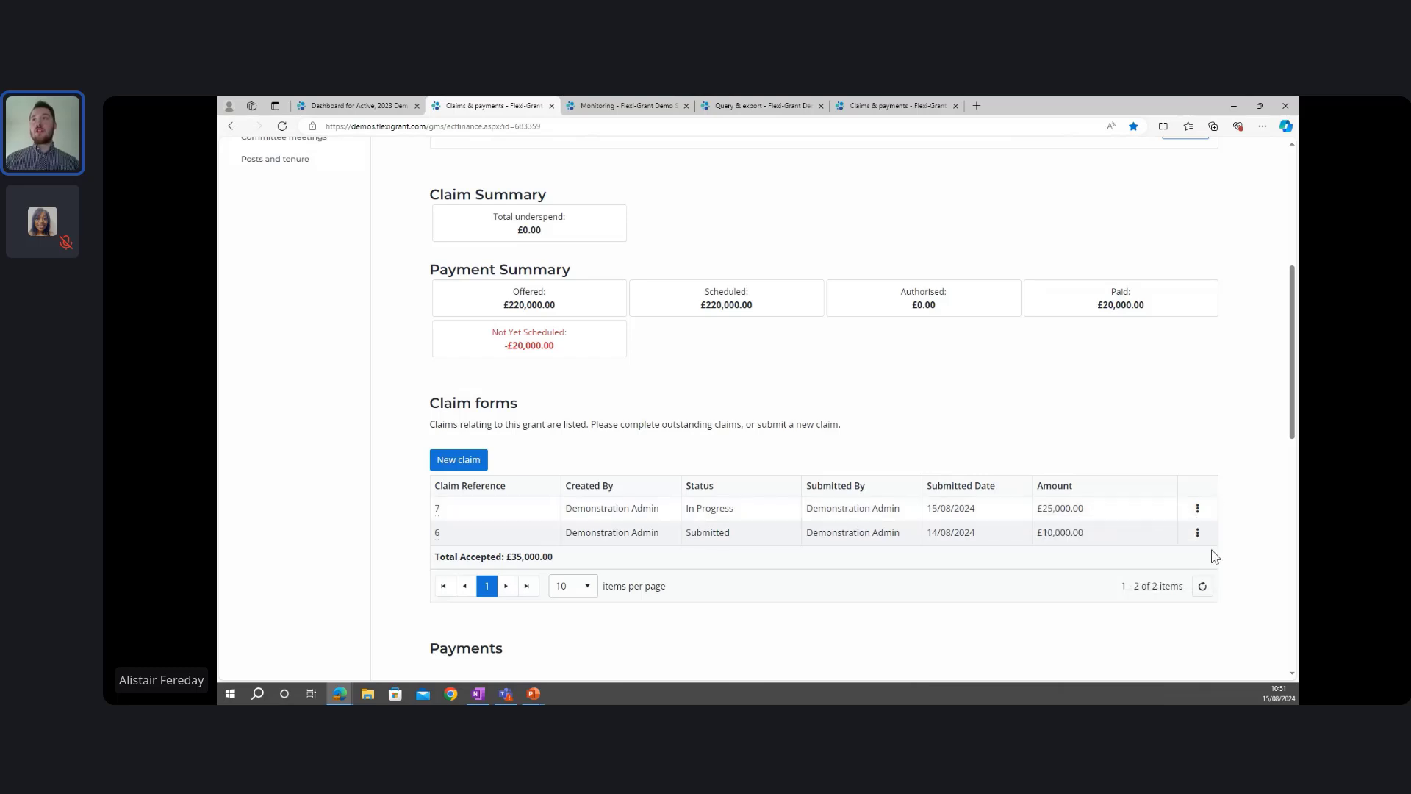
click(1198, 534)
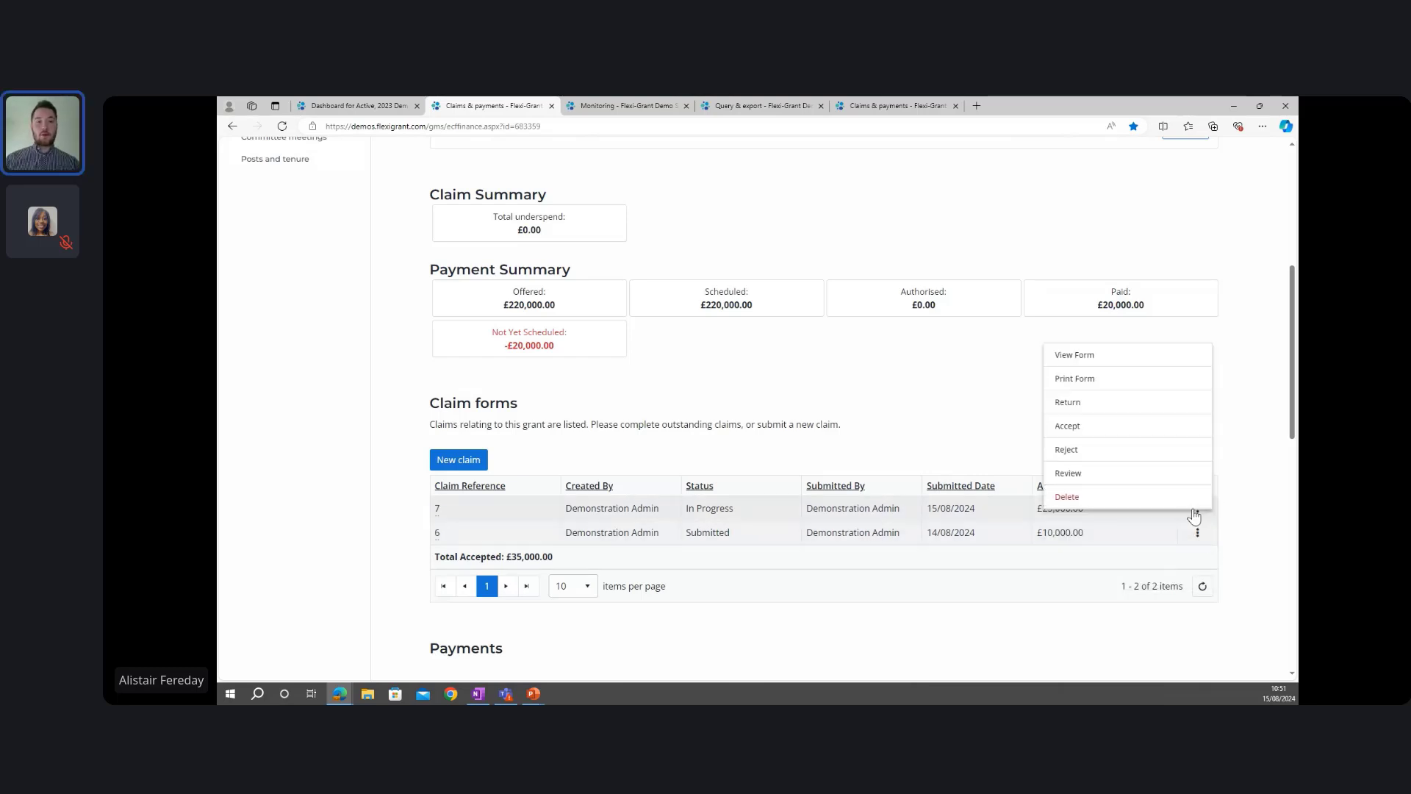
click(1197, 508)
click(1197, 533)
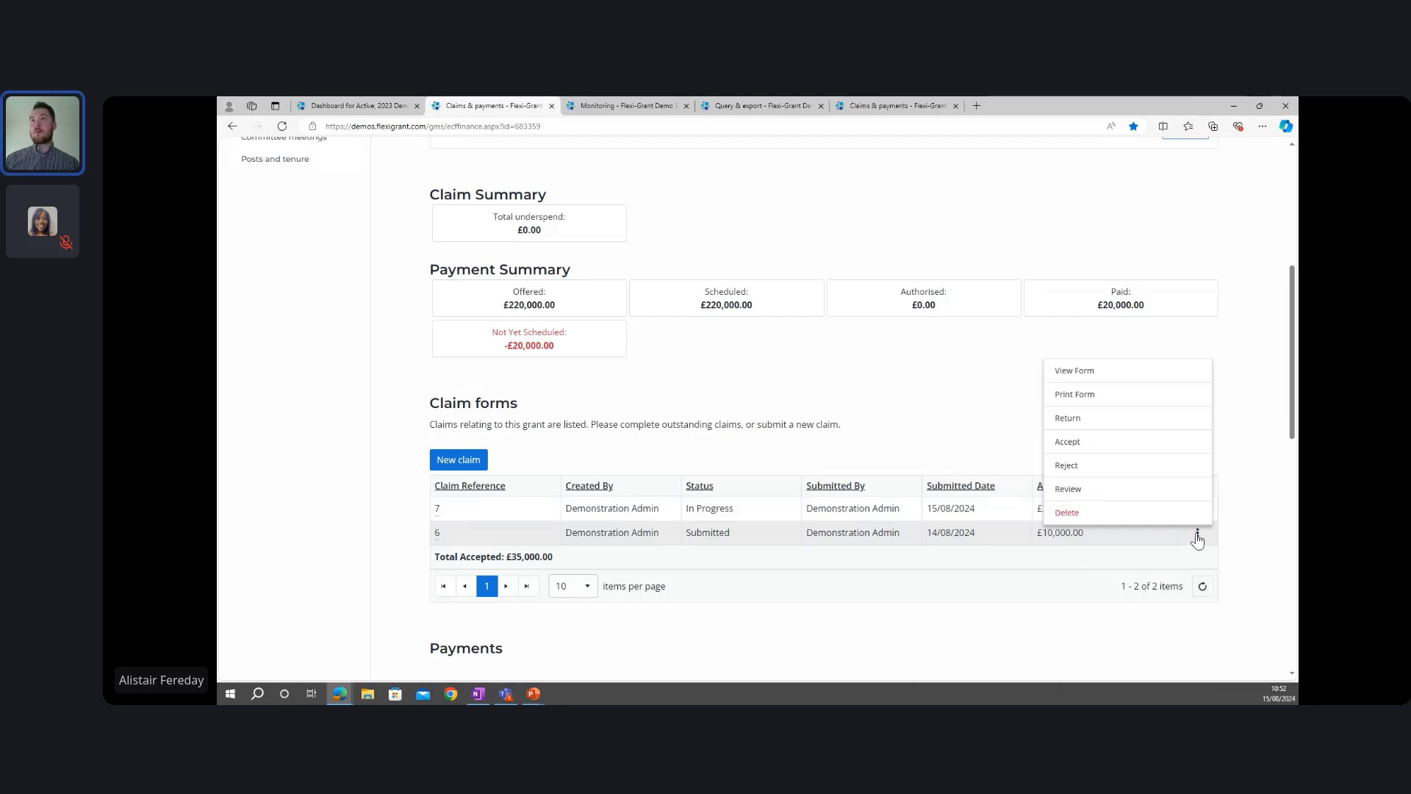
click(1160, 474)
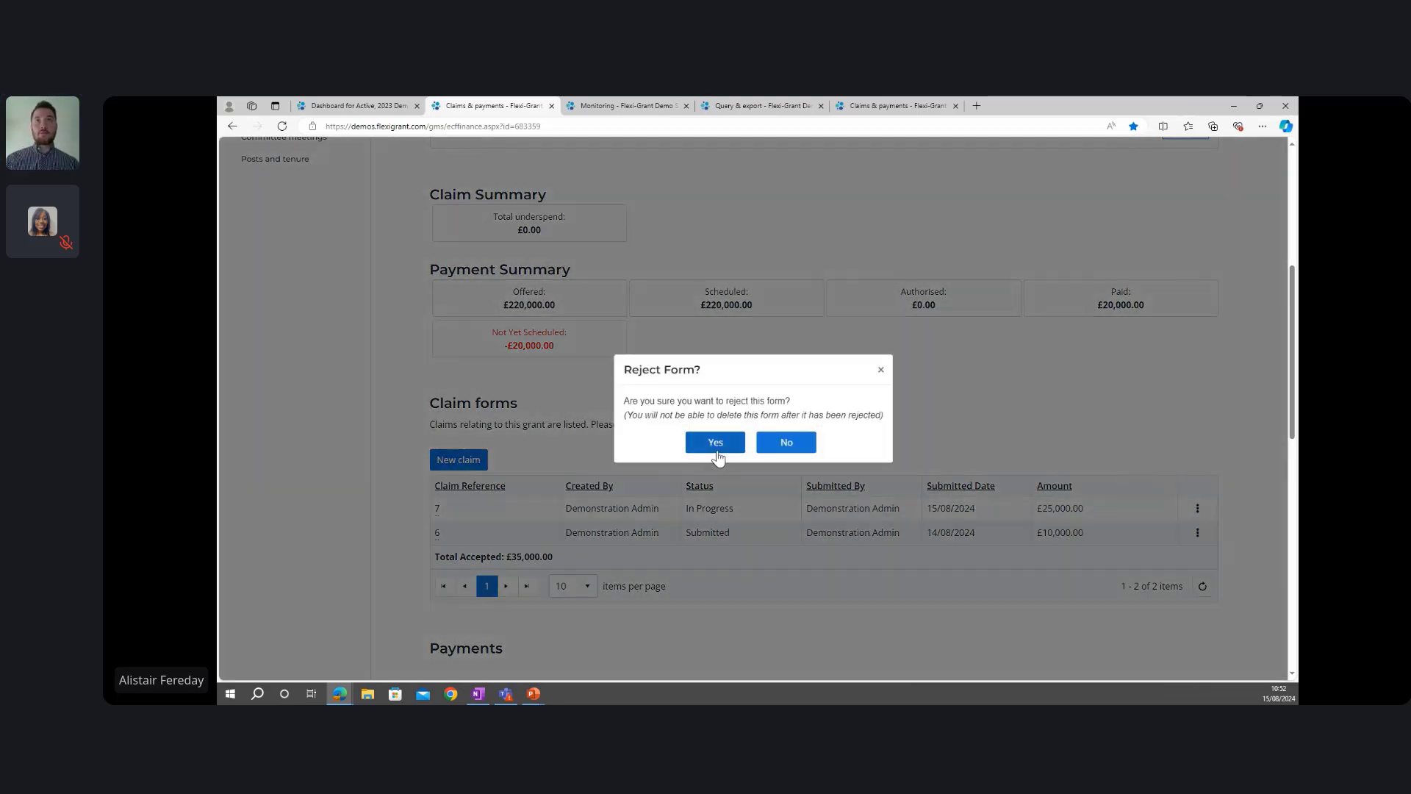
click(716, 444)
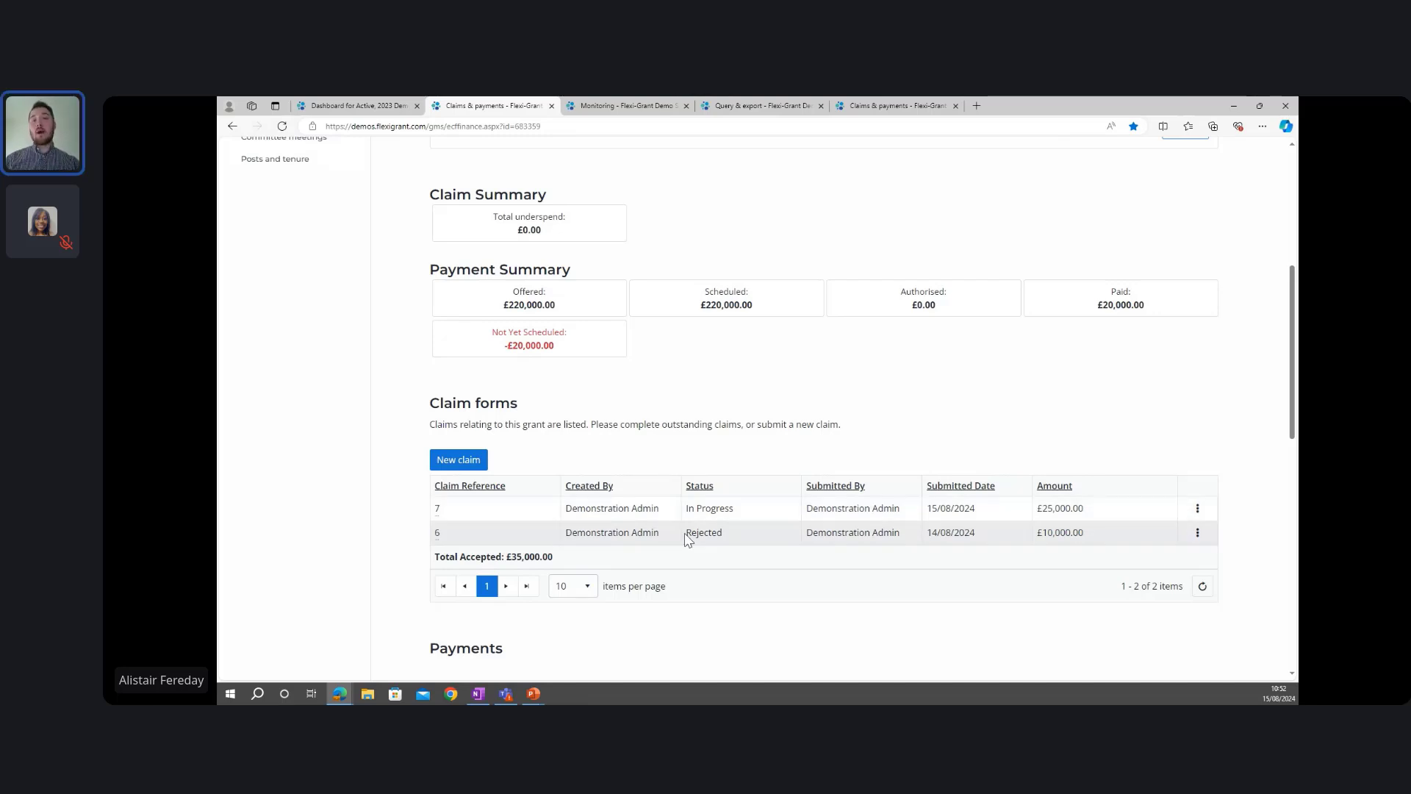
Roll back the rejection of claim form 6 and confirm it.
click(1197, 533)
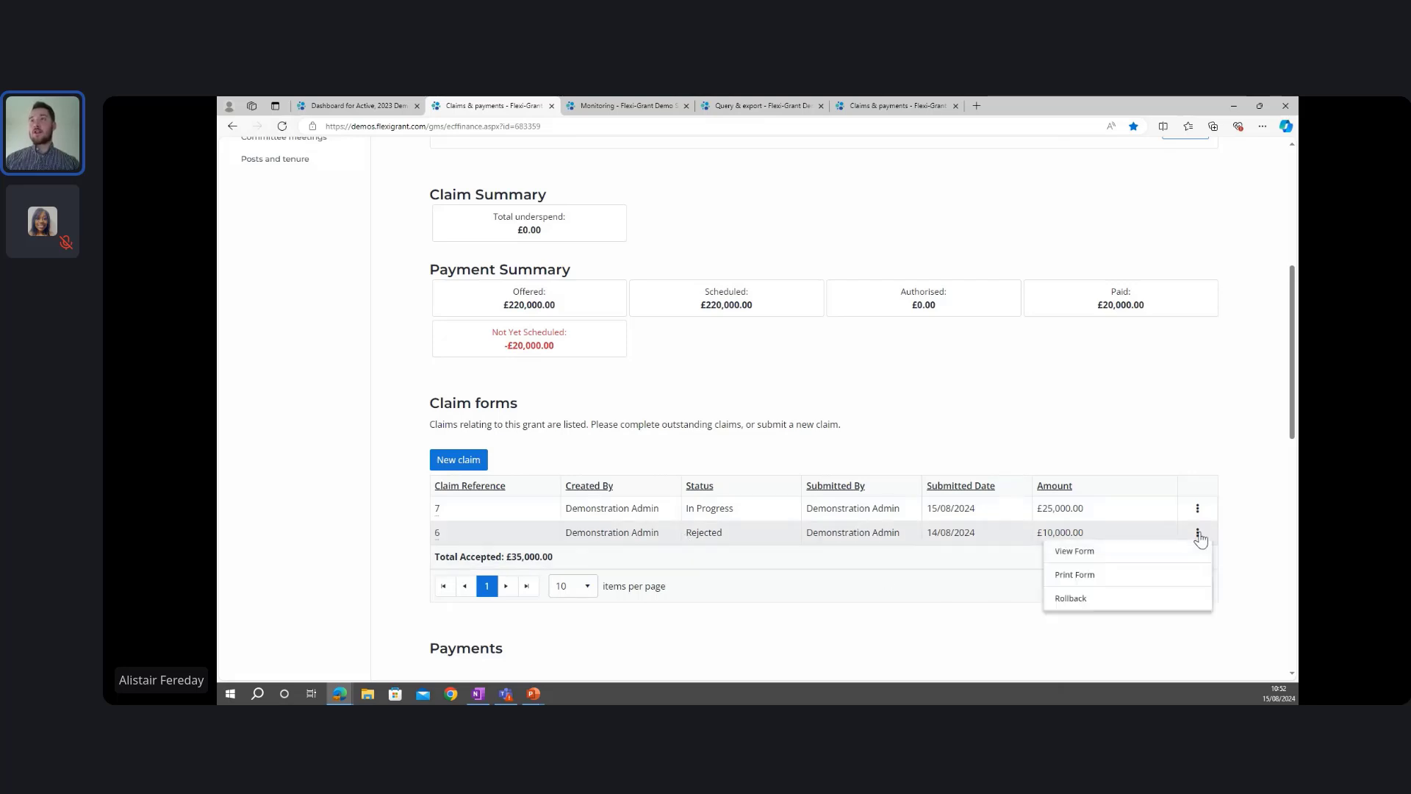
click(1148, 599)
click(717, 435)
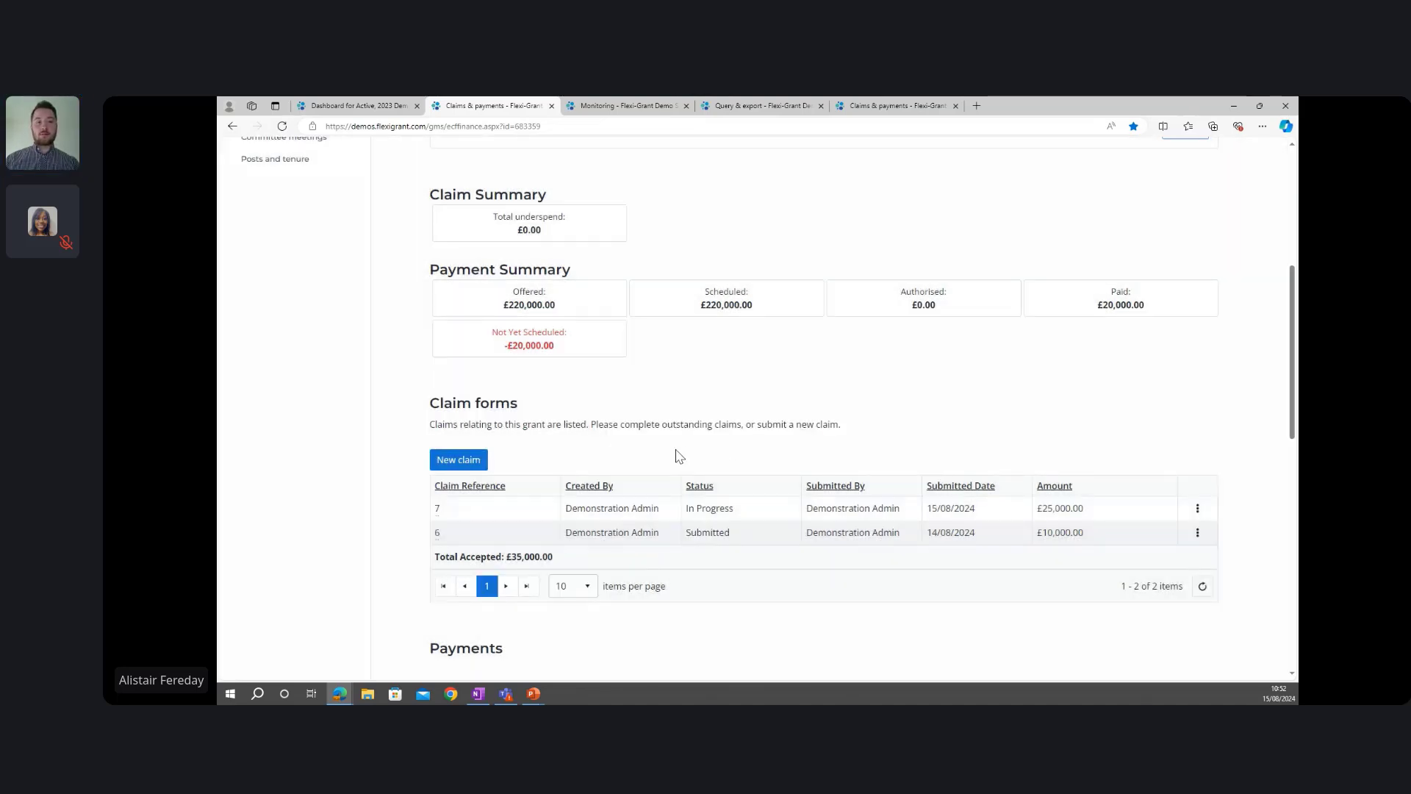
In the other open grant's claims and payments page, accept claim form 1 and create its £100,000.00 payment to Cardiff University.
click(874, 113)
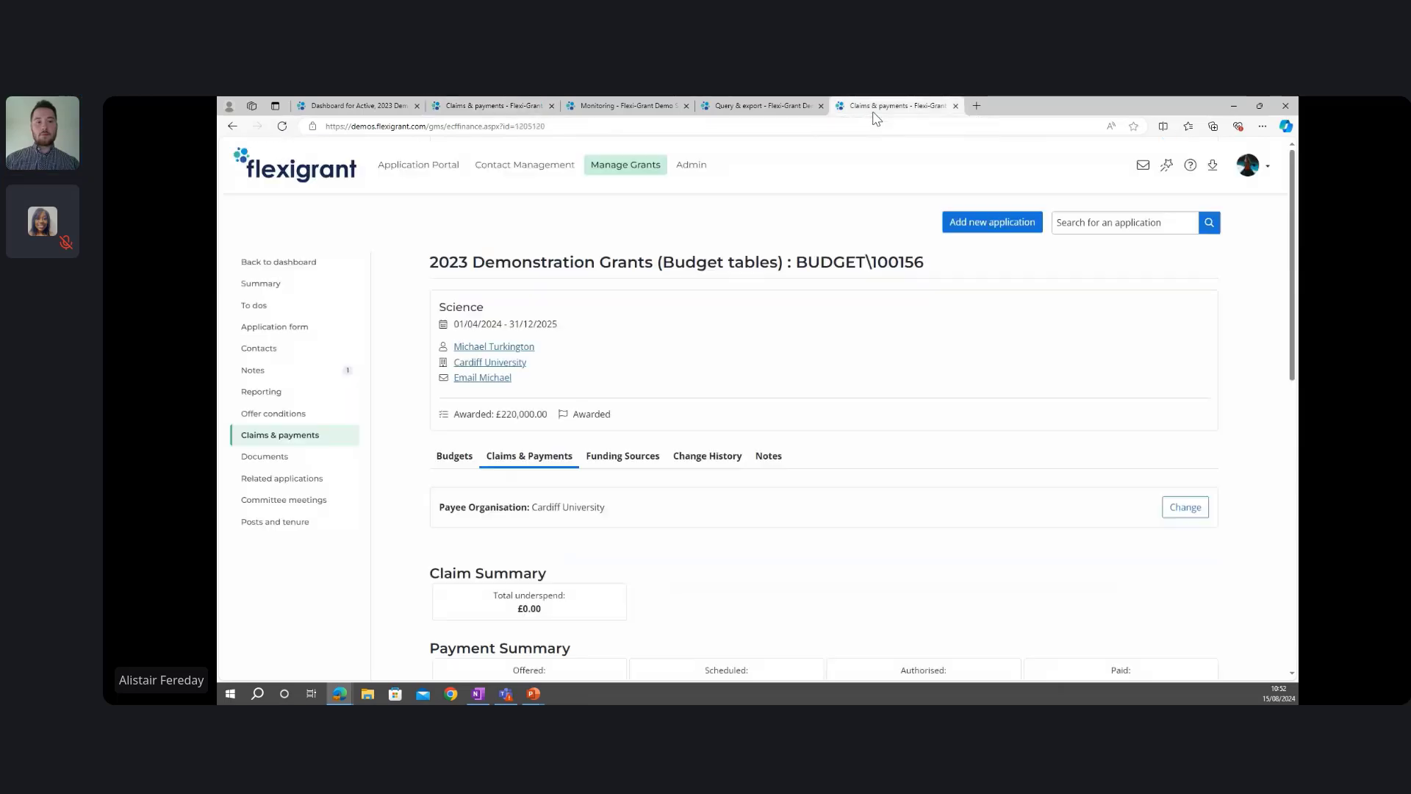
scroll(661, 566, down, 5)
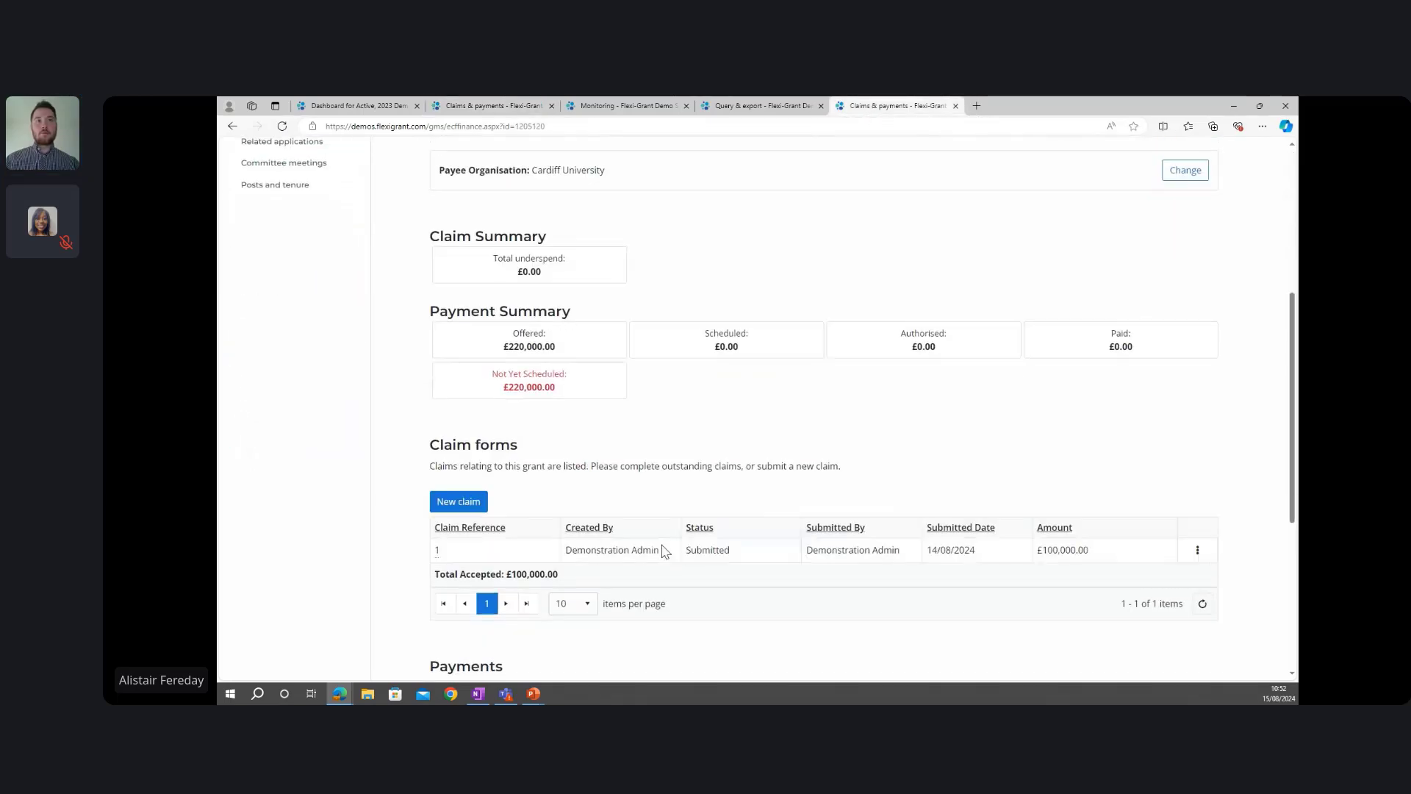
click(1199, 552)
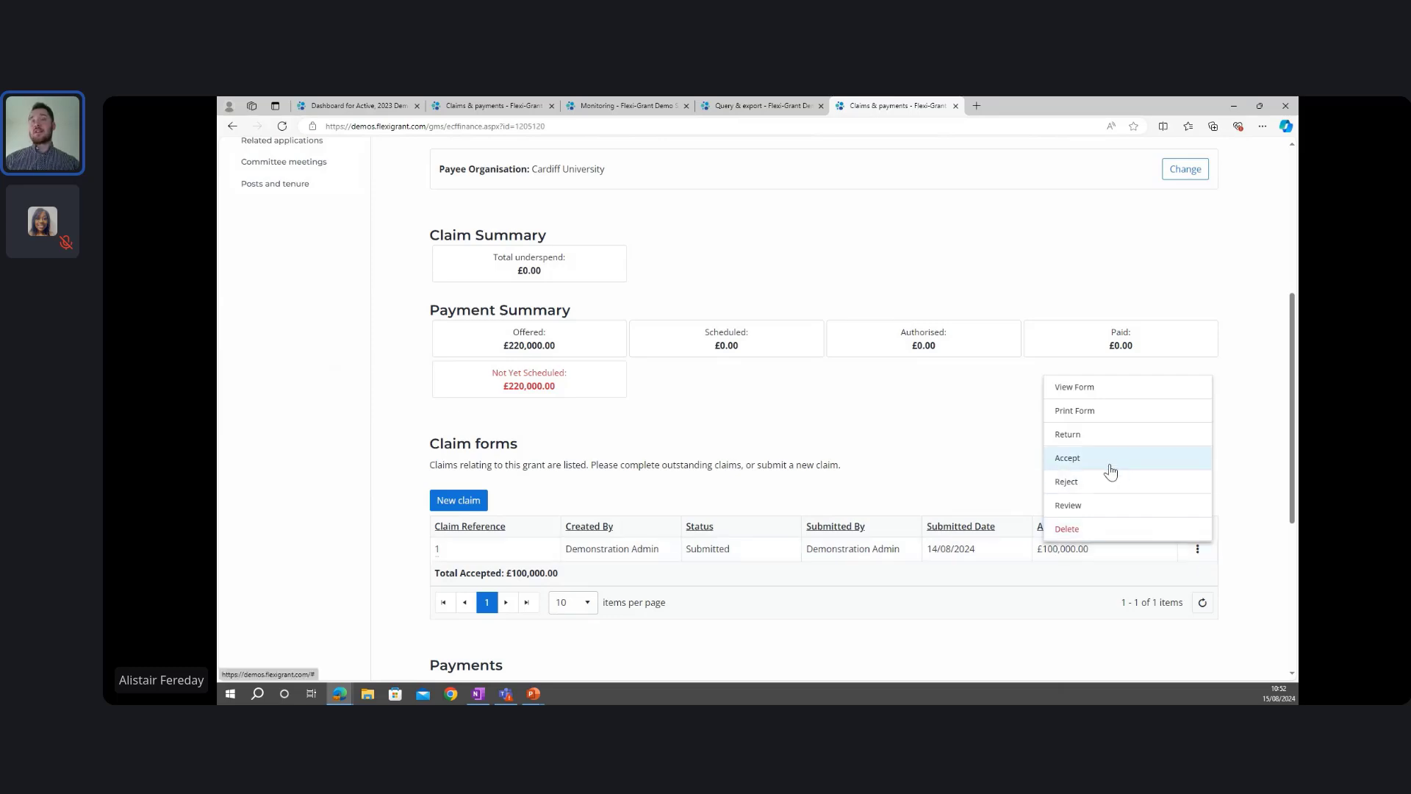
click(1113, 469)
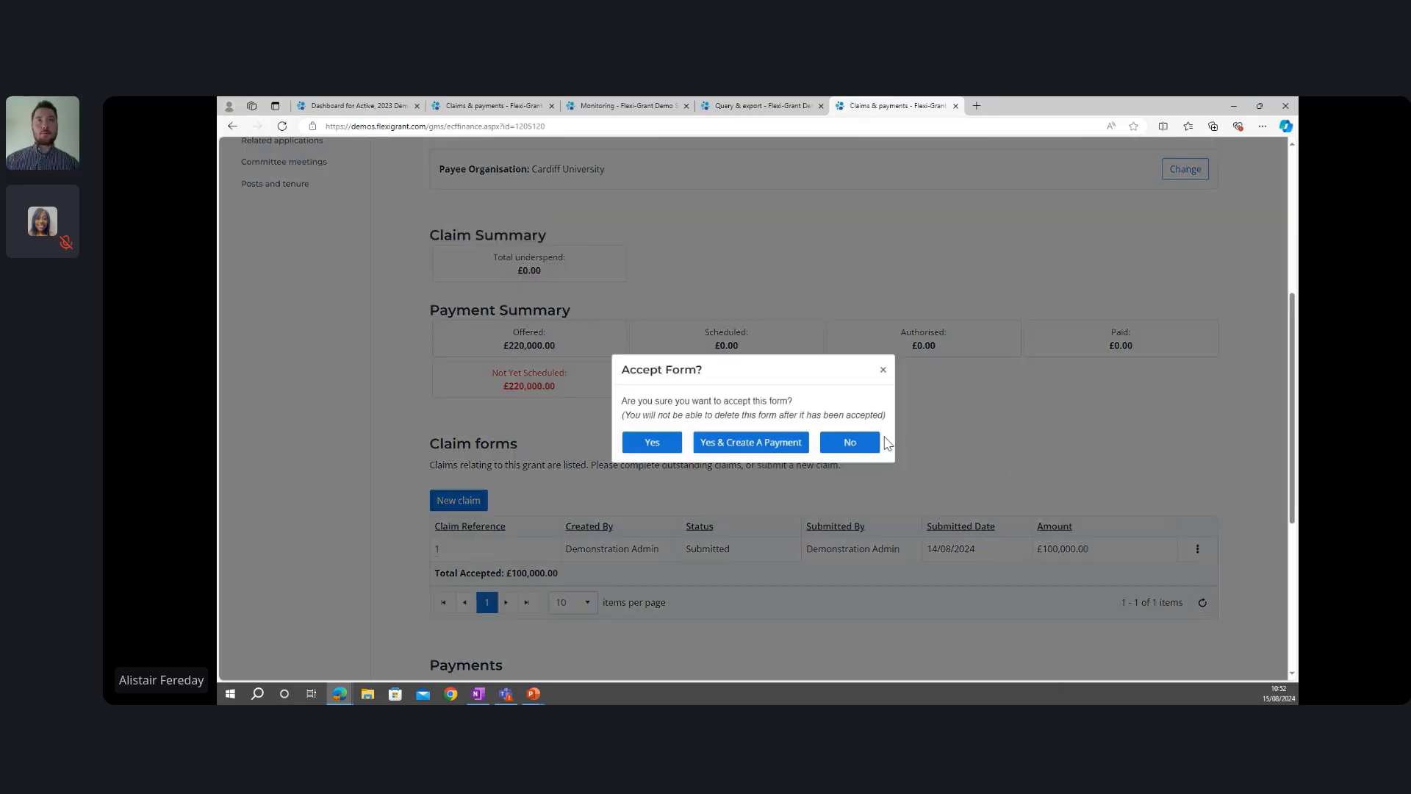
click(740, 444)
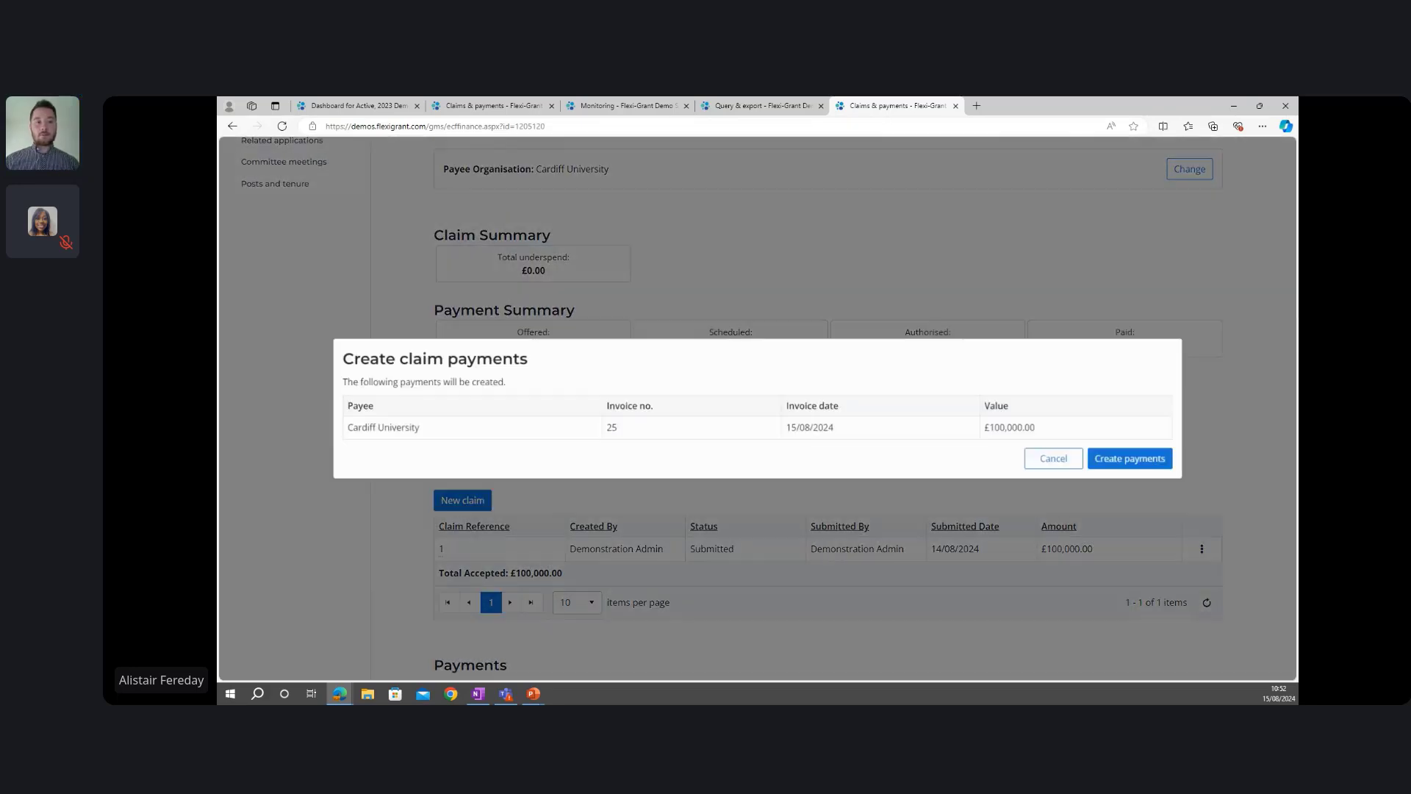
click(1144, 460)
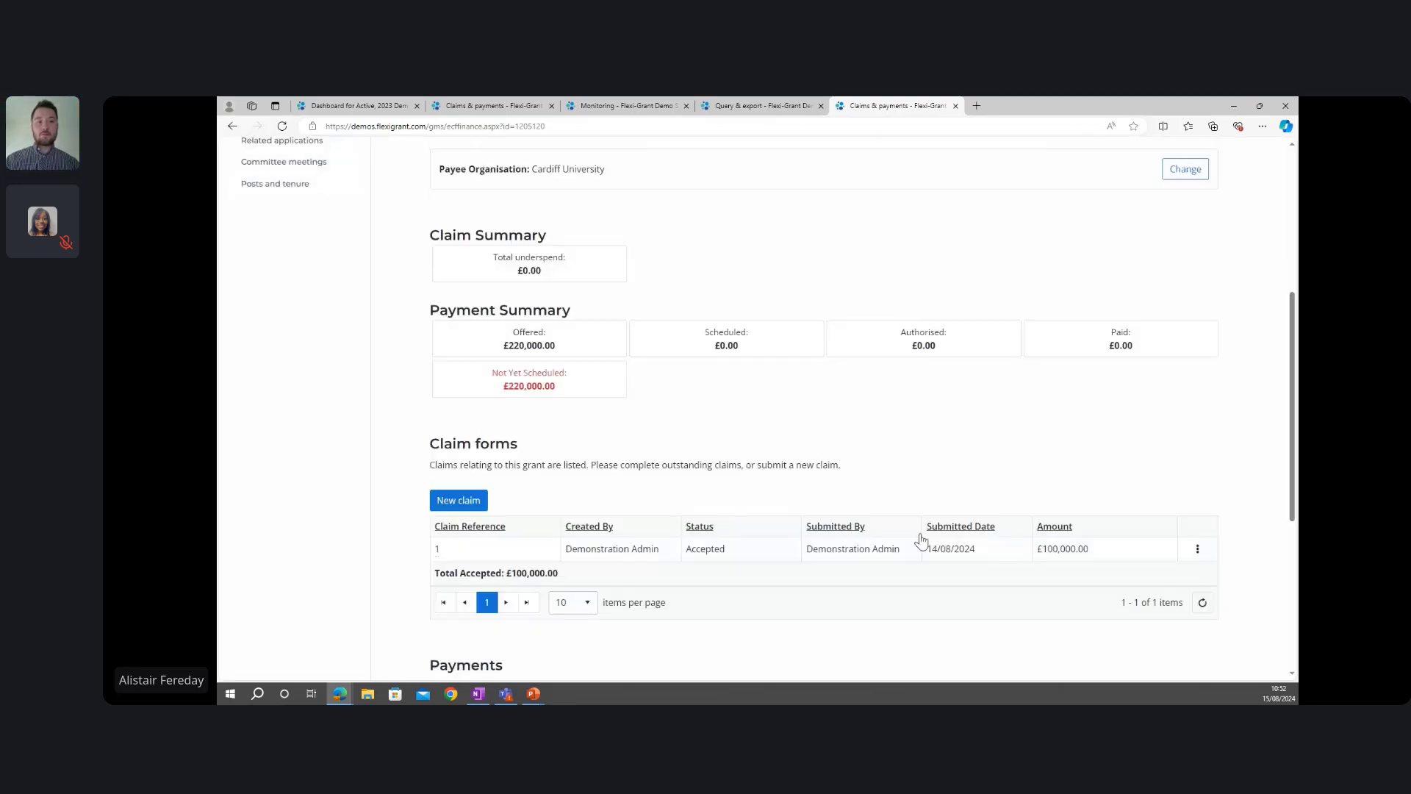
Examine the Cardiff University entry in the payments list and the actions available for it.
scroll(755, 464, down, 4)
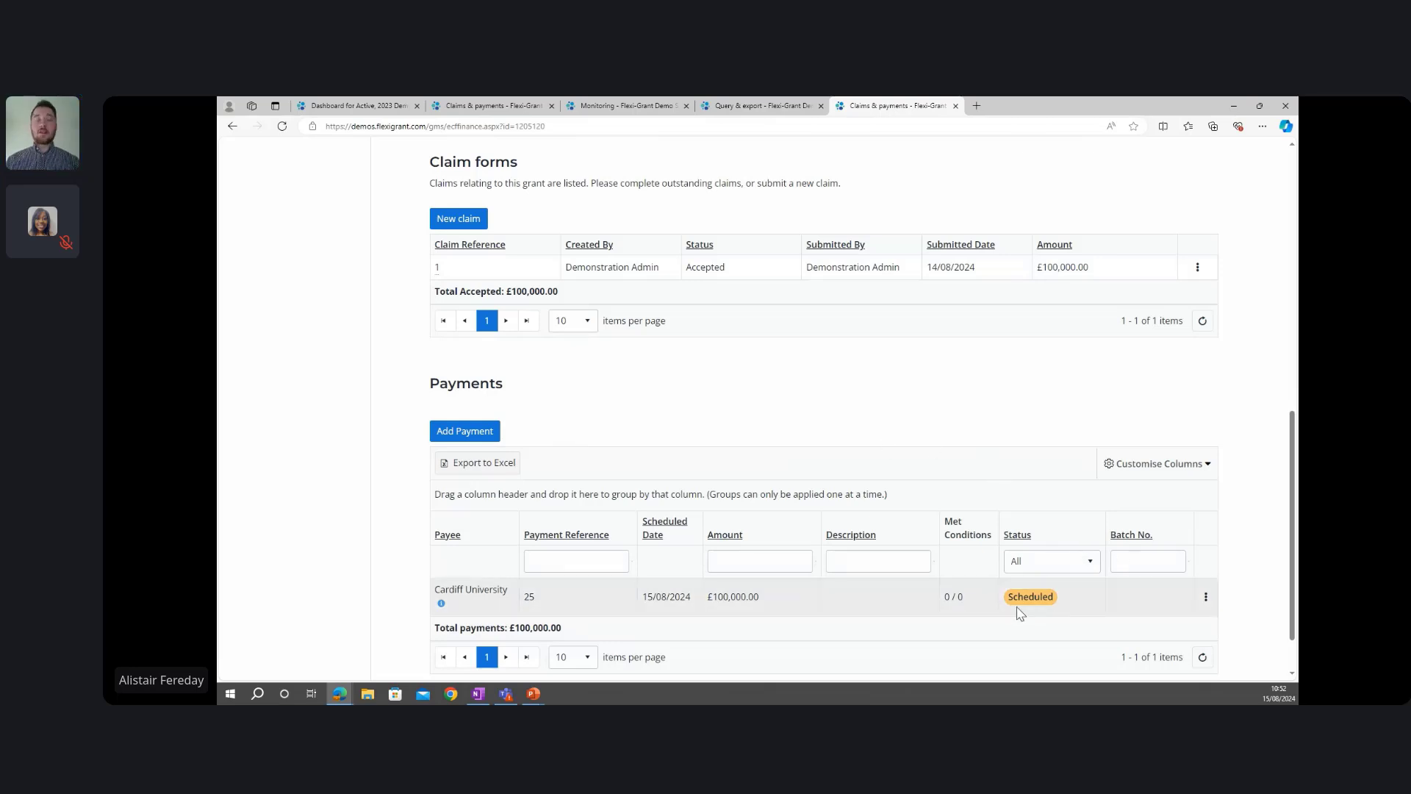
click(1205, 596)
click(948, 421)
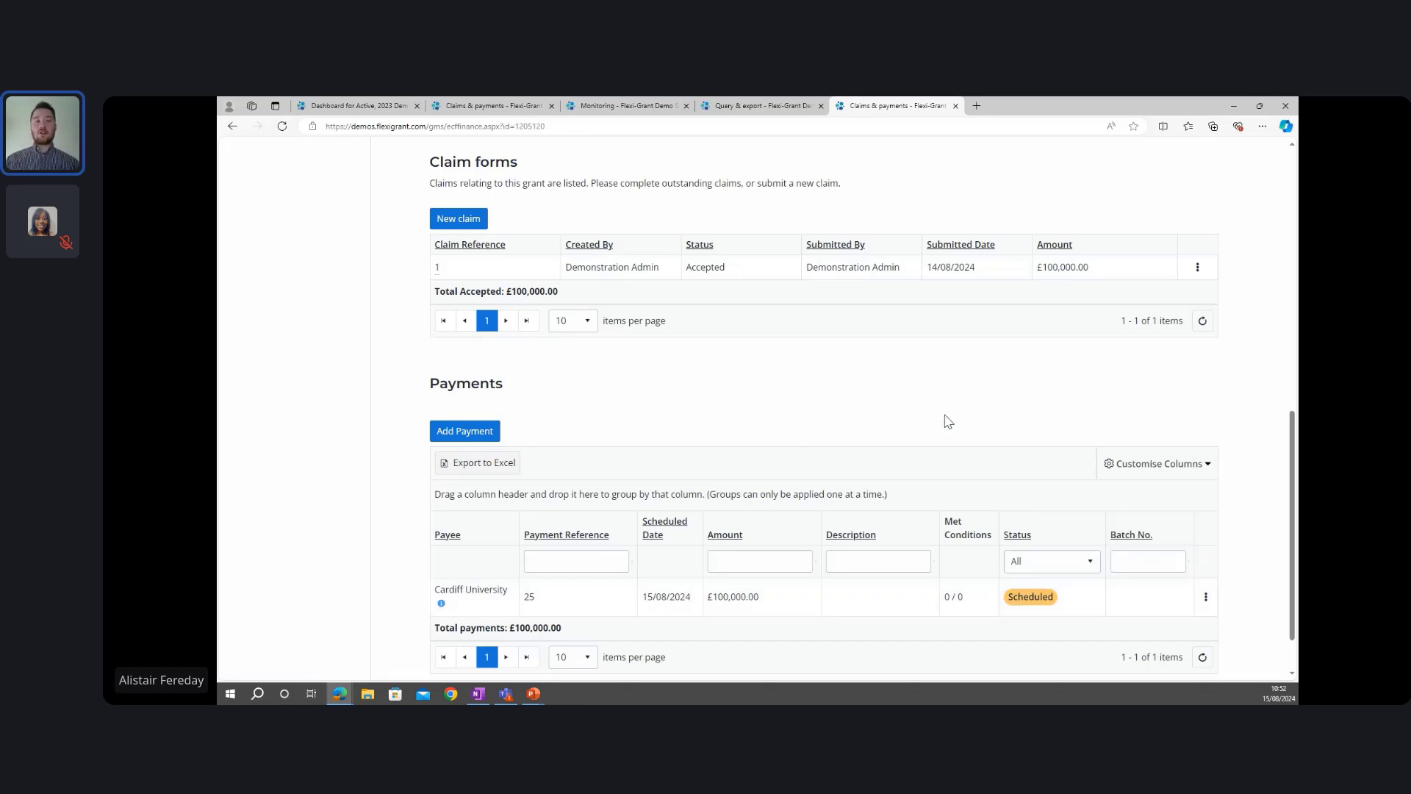